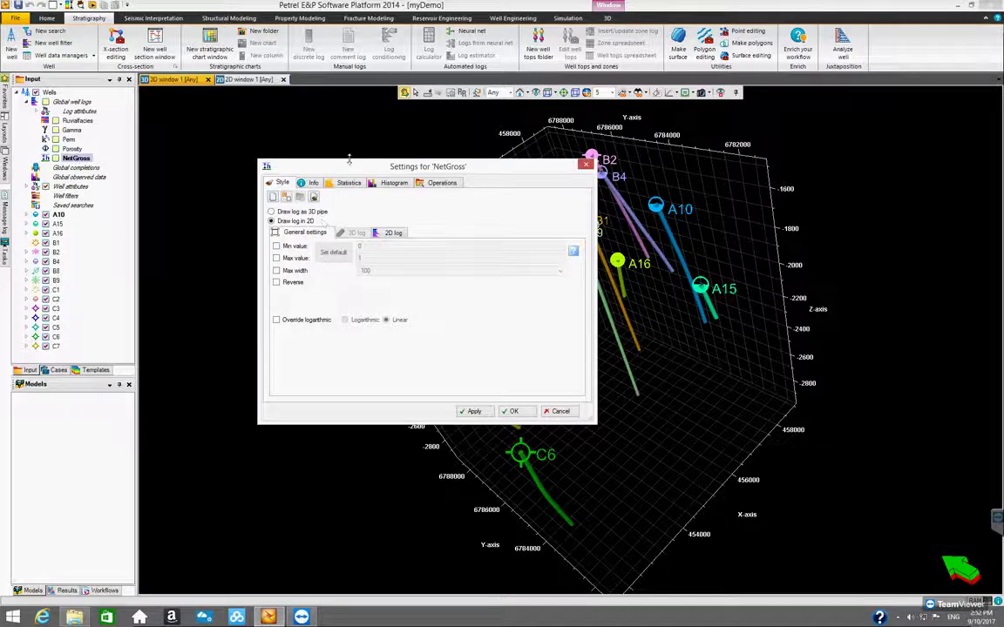
Set the NetGross global log style to draw as a 3D pipe and display the log on the wells
left_click_drag(331, 166, 440, 230)
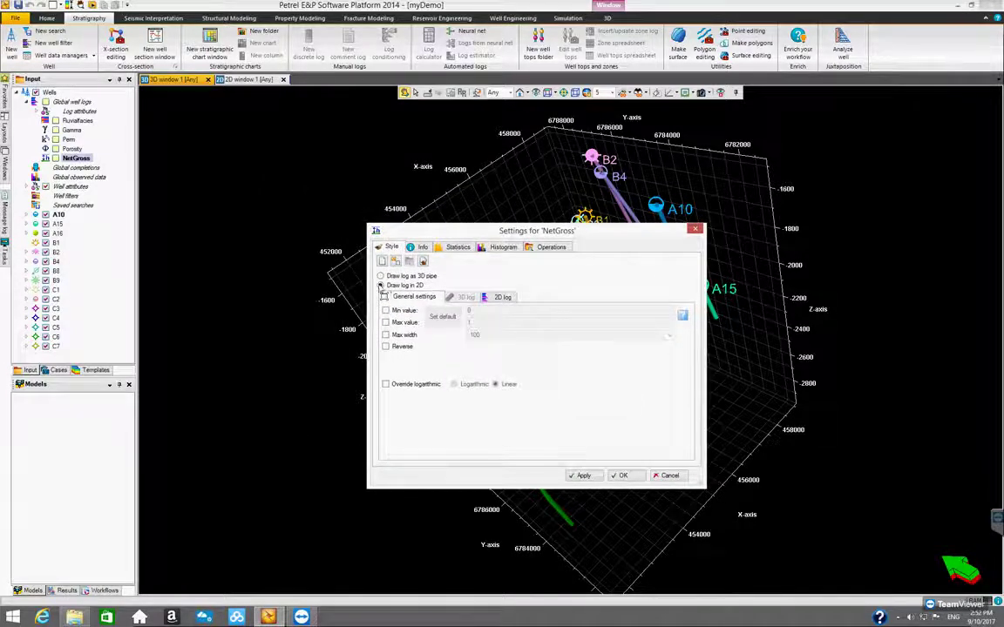
left_click_drag(436, 236, 457, 183)
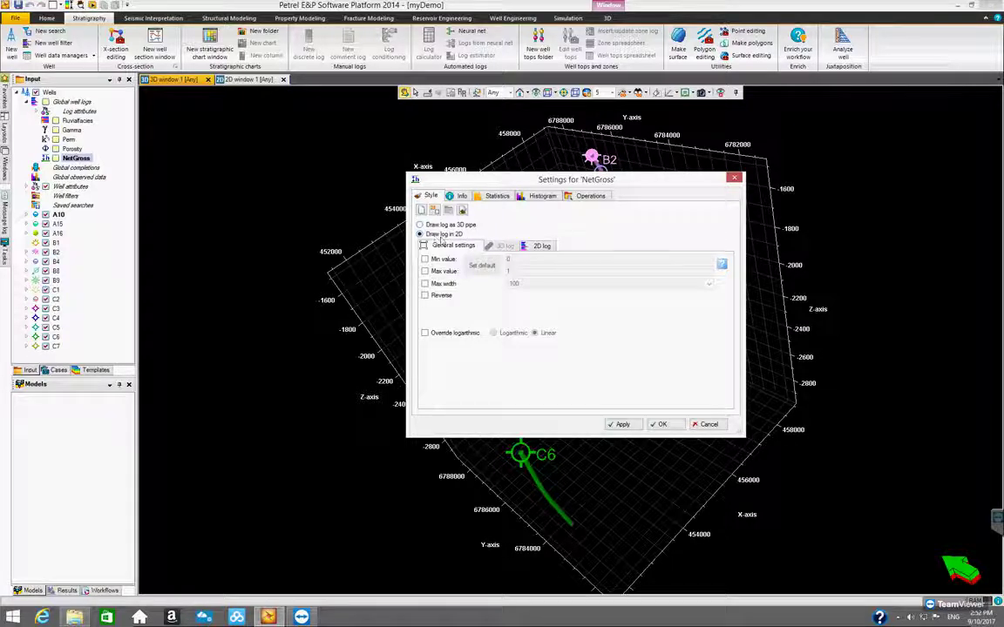
left_click(420, 225)
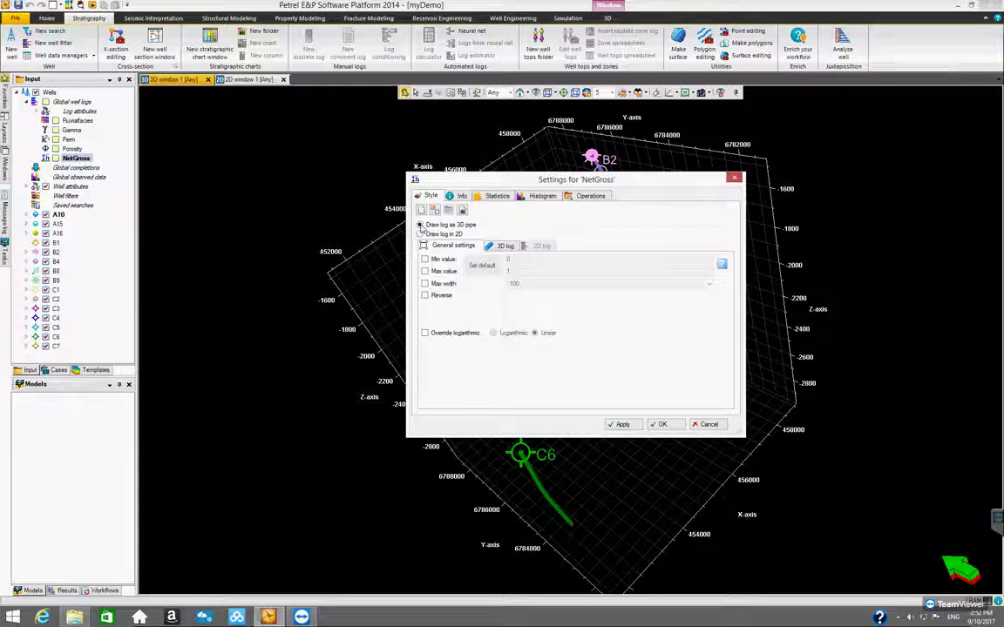
left_click(628, 426)
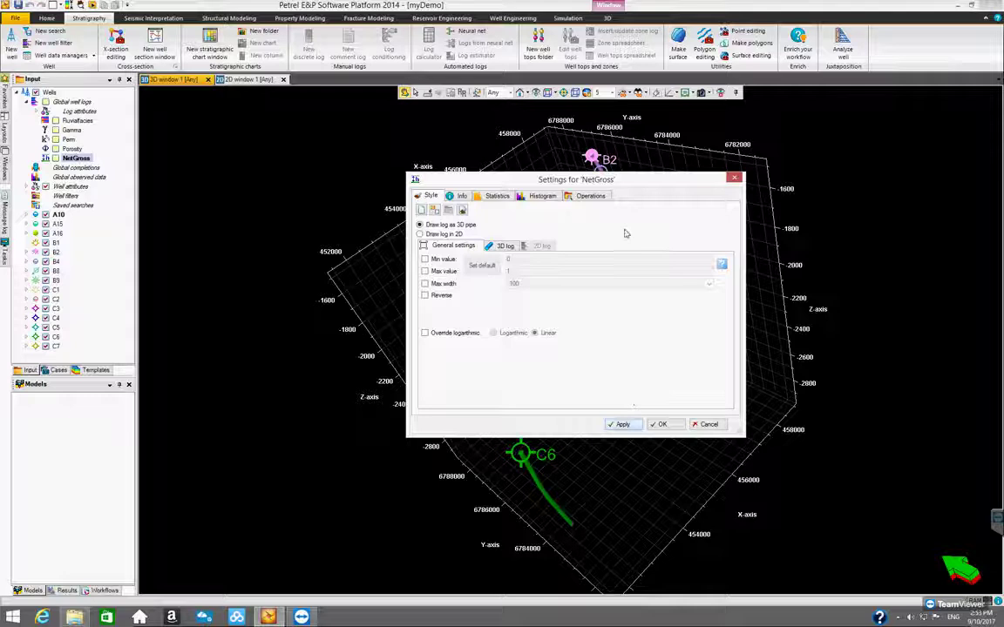
left_click(661, 425)
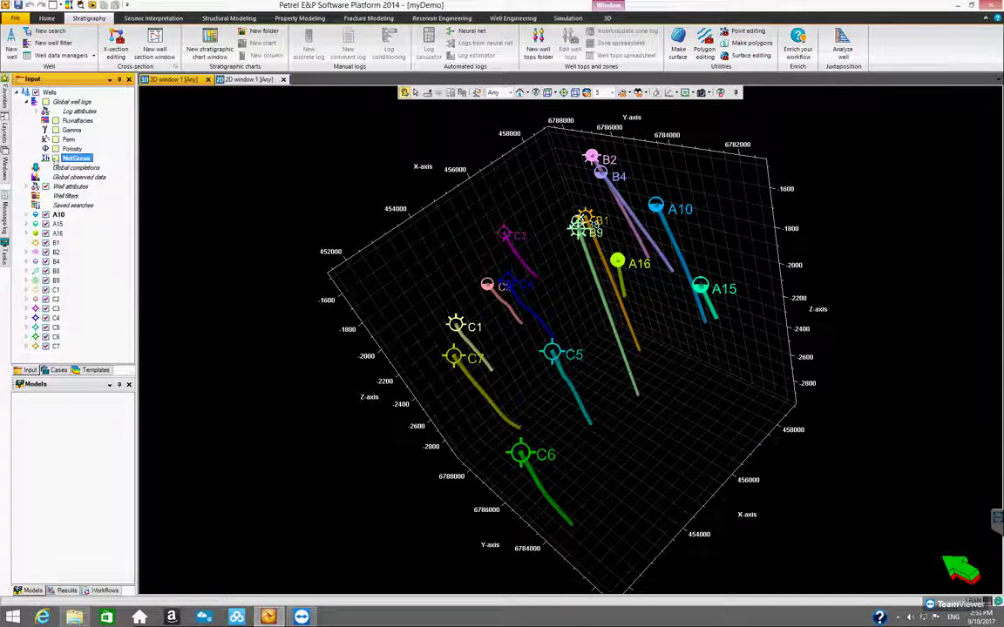
left_click(54, 158)
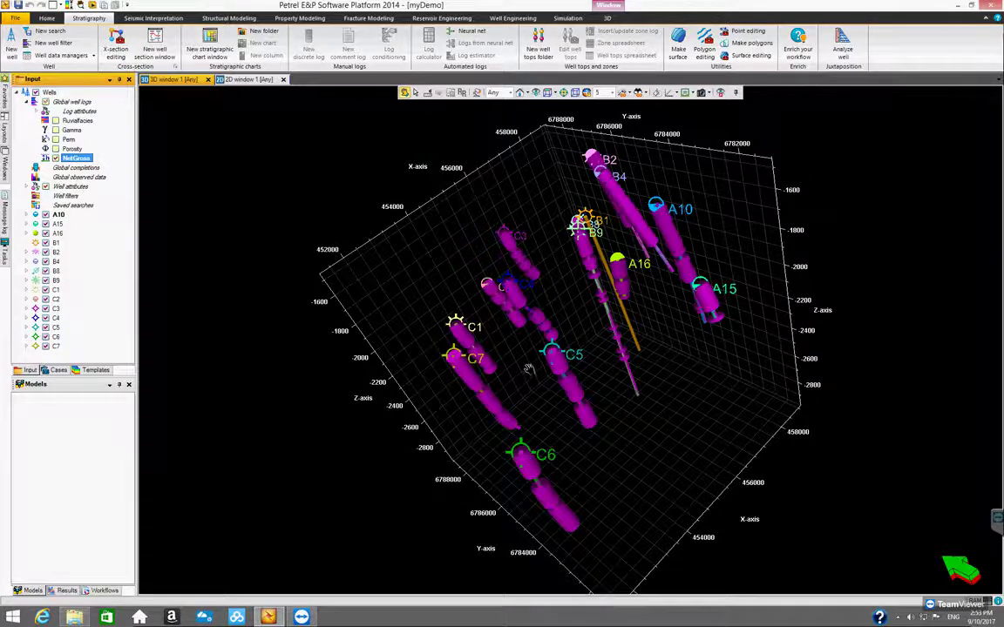
left_click_drag(479, 318, 478, 385)
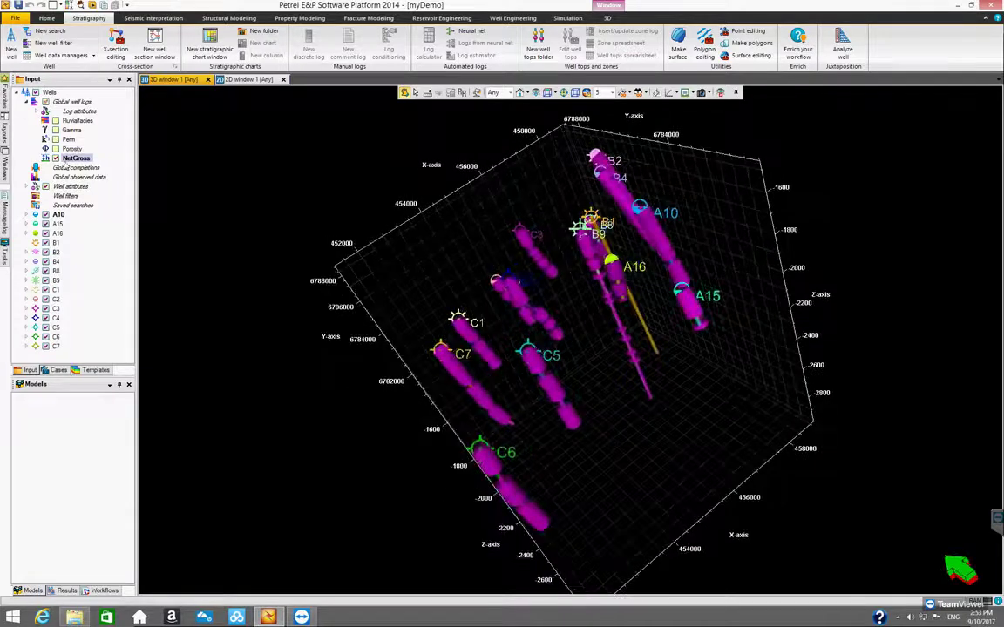
Hide the NetGross global log in the 3D view and set its template to Net/Gross
left_click(77, 159)
double_click(77, 158)
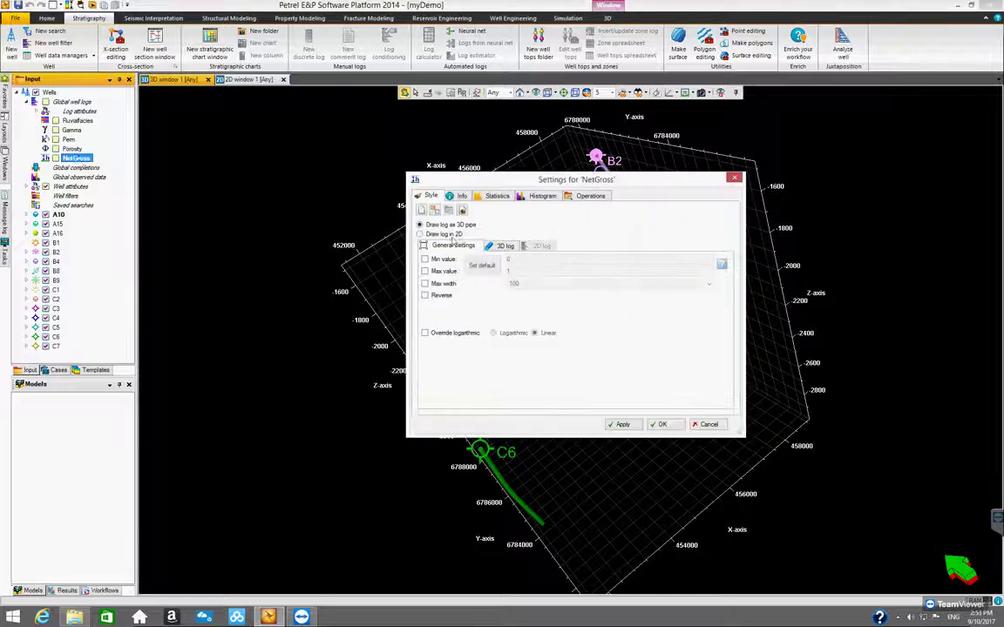
left_click_drag(495, 184, 468, 208)
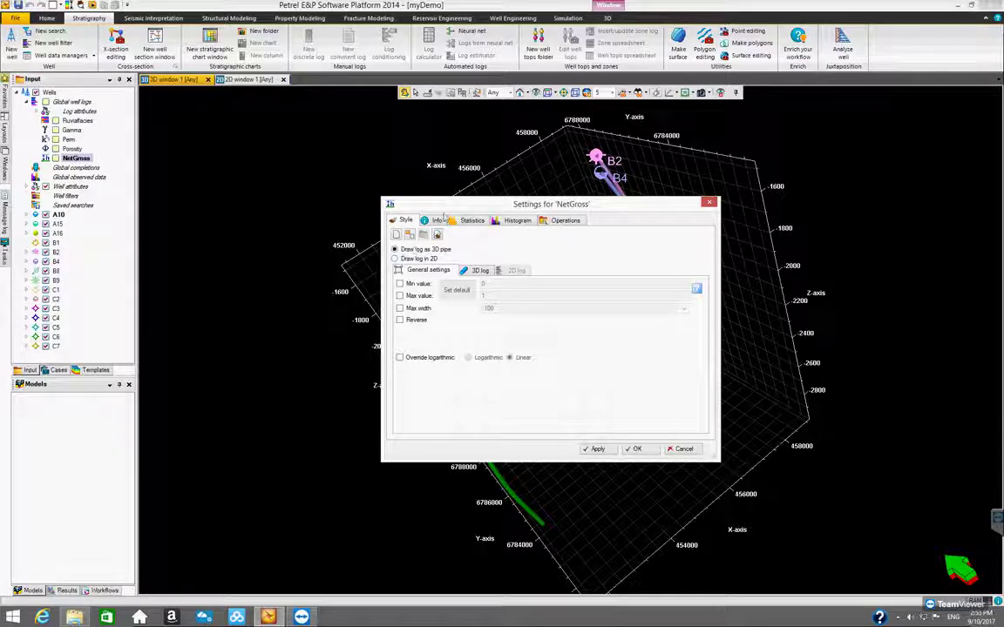
left_click(433, 220)
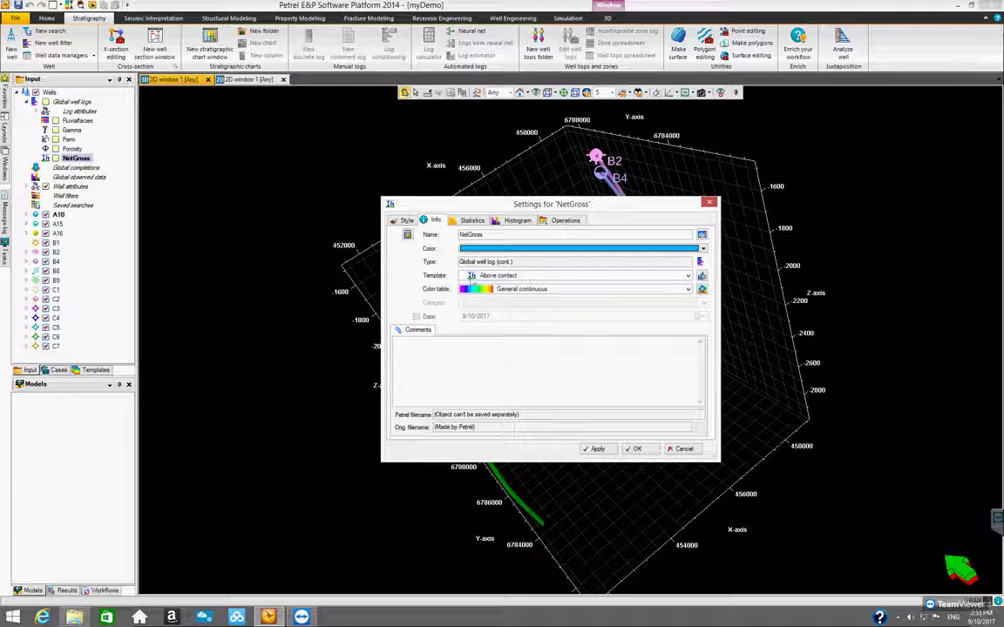
left_click(687, 277)
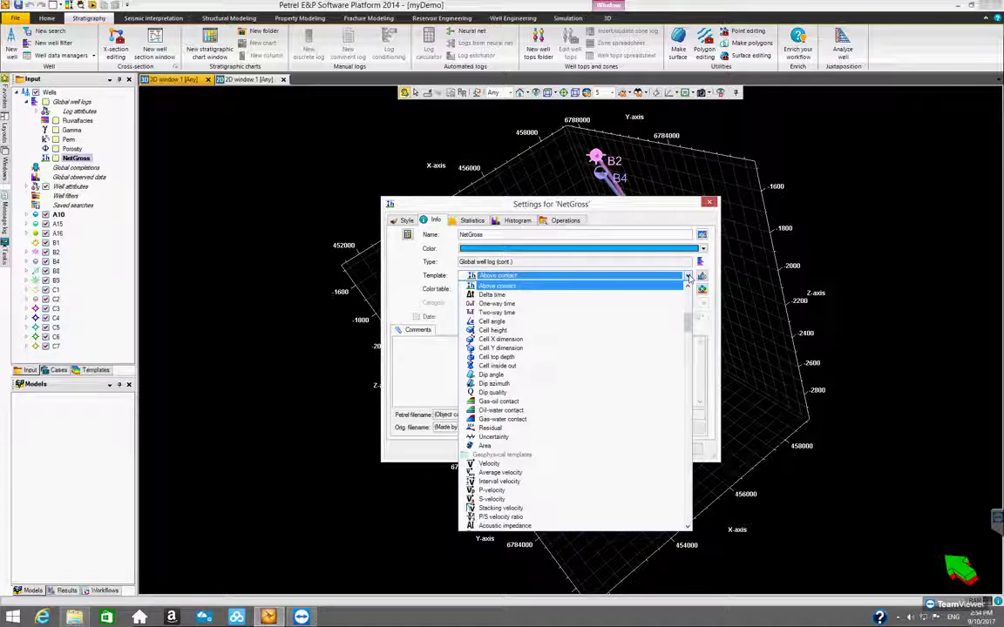
scroll(537, 299, "down", 15)
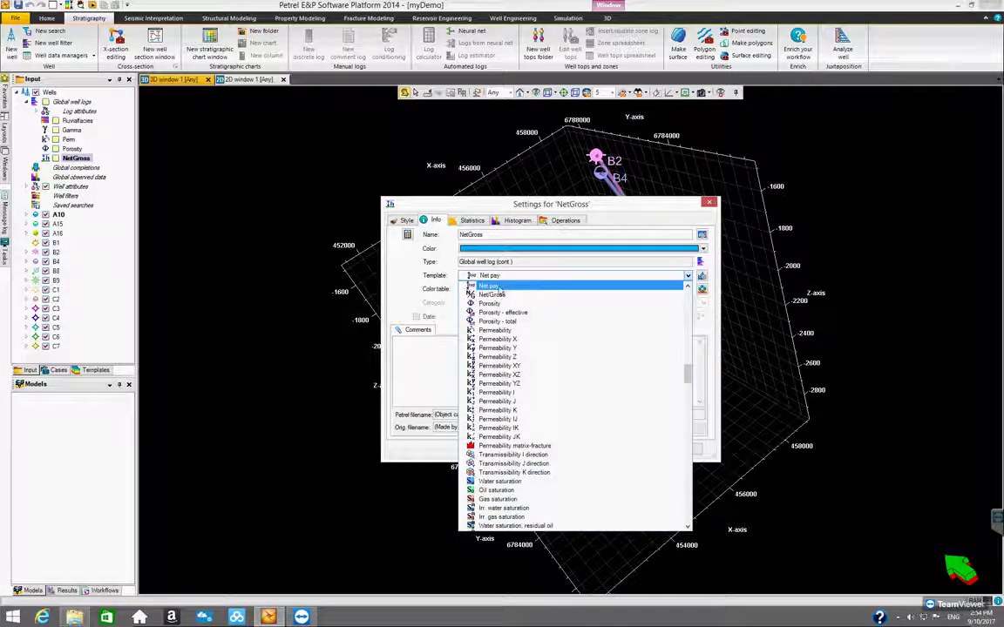
scroll(498, 290, "up", 1)
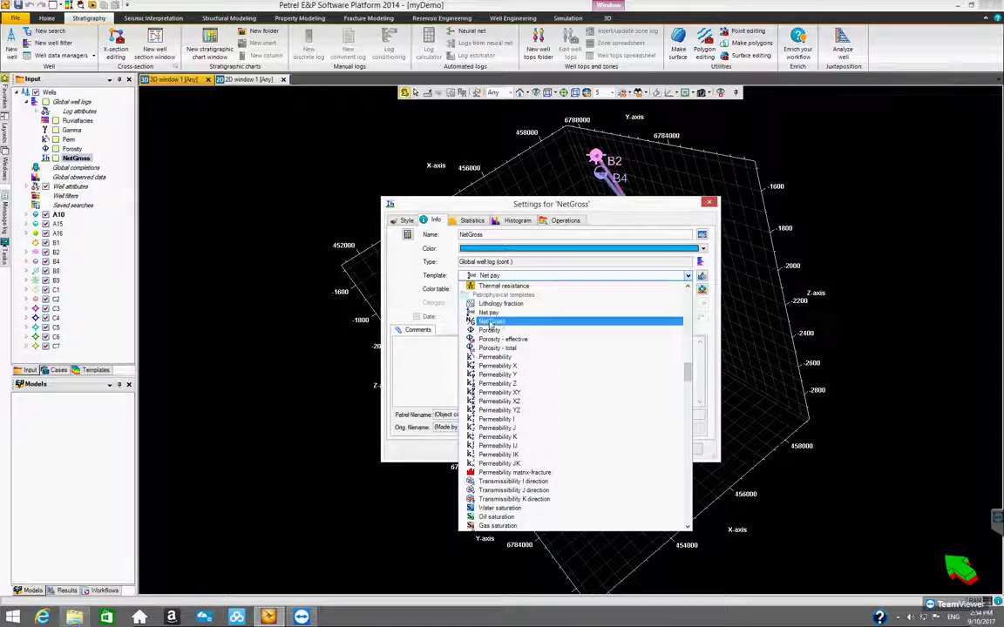
left_click(494, 322)
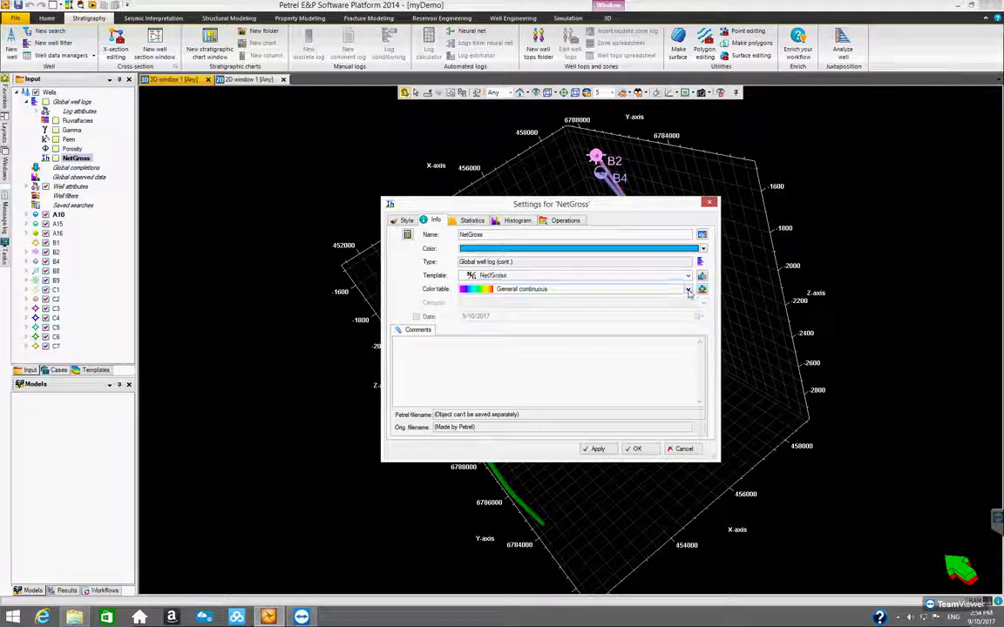
left_click(687, 290)
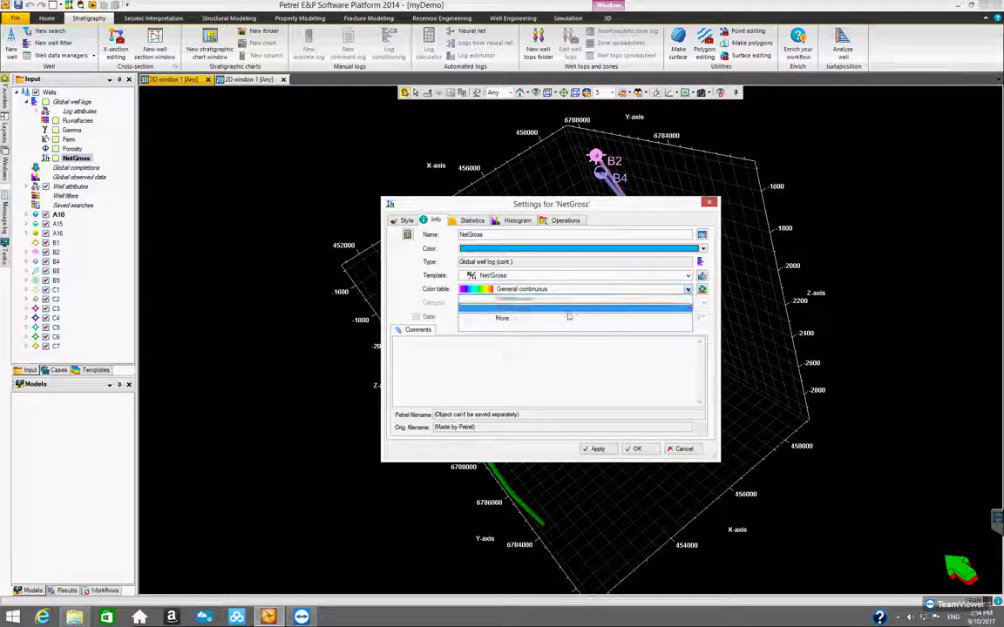
left_click(686, 291)
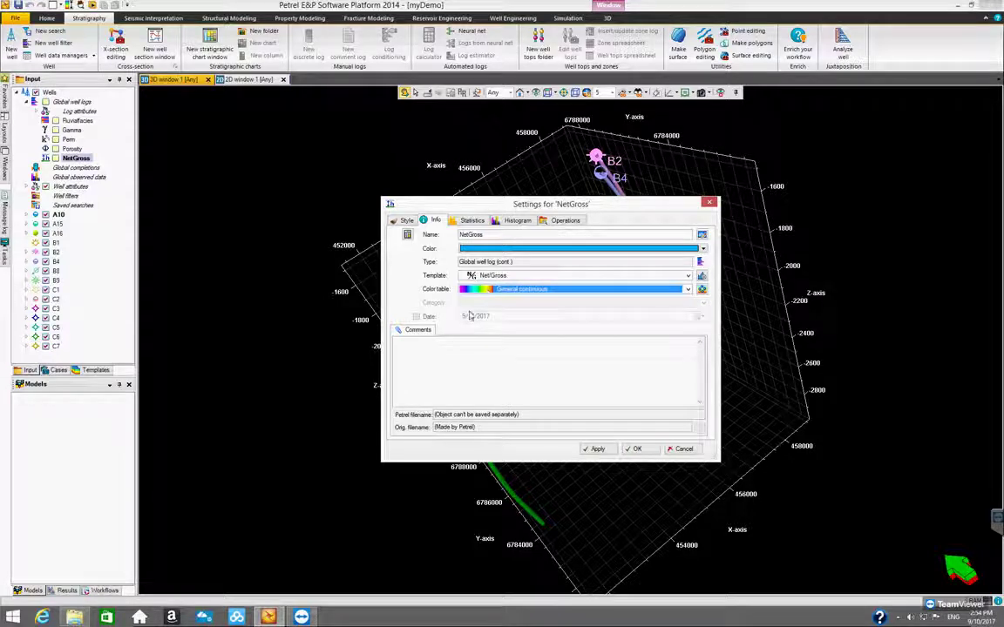
left_click(596, 449)
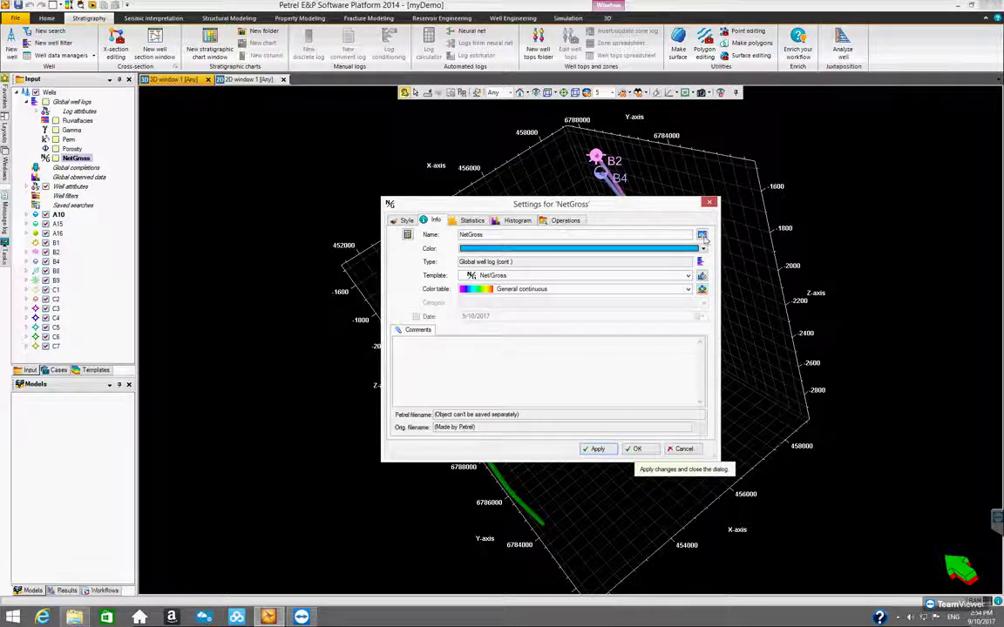
left_click(638, 450)
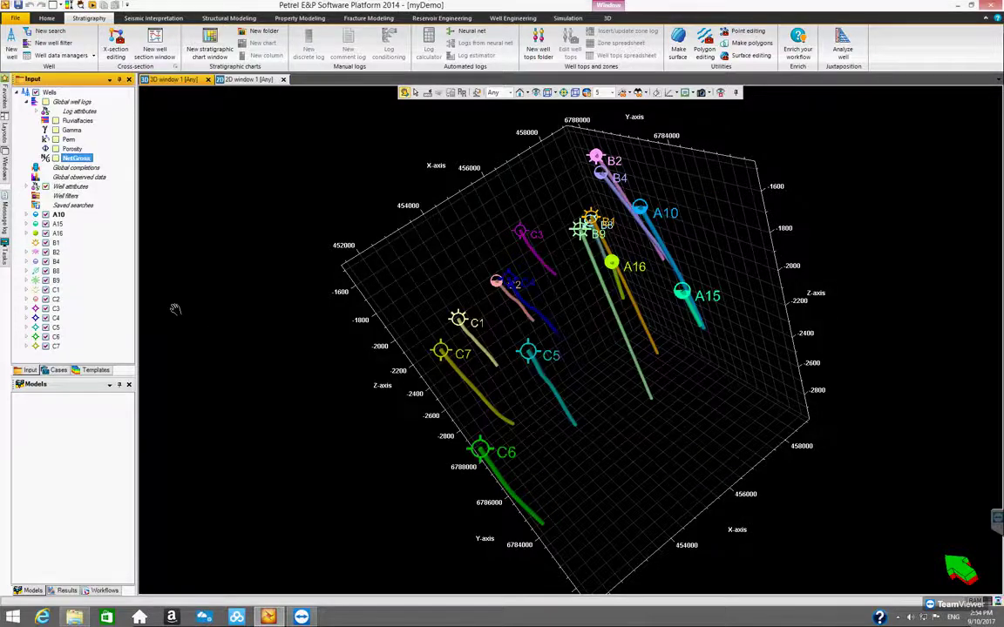
Examine the template and global log assignment in the settings of well A10's NetGross log, and close them
left_click(26, 215)
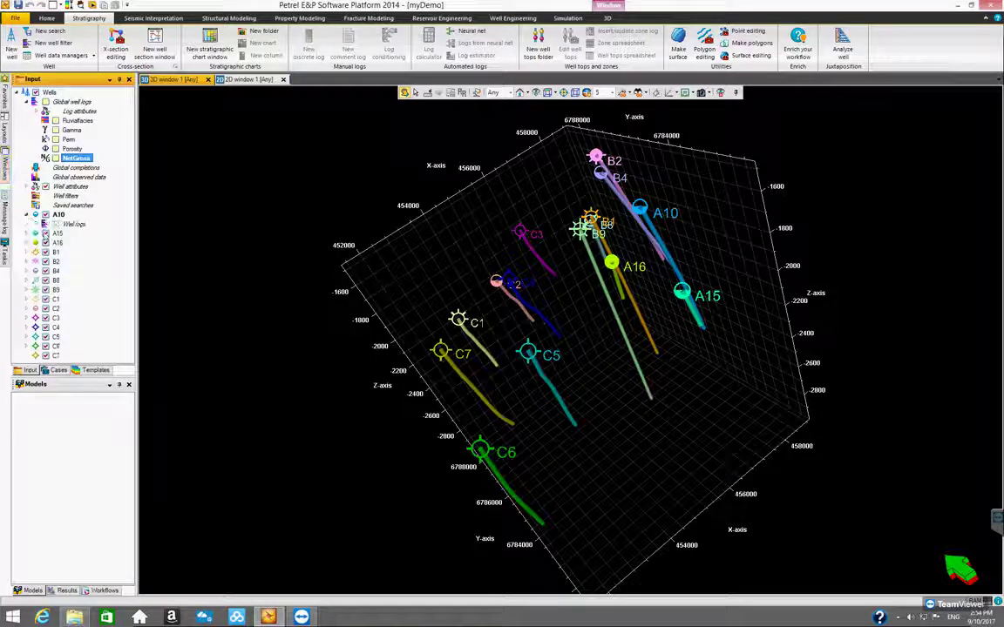
left_click(37, 223)
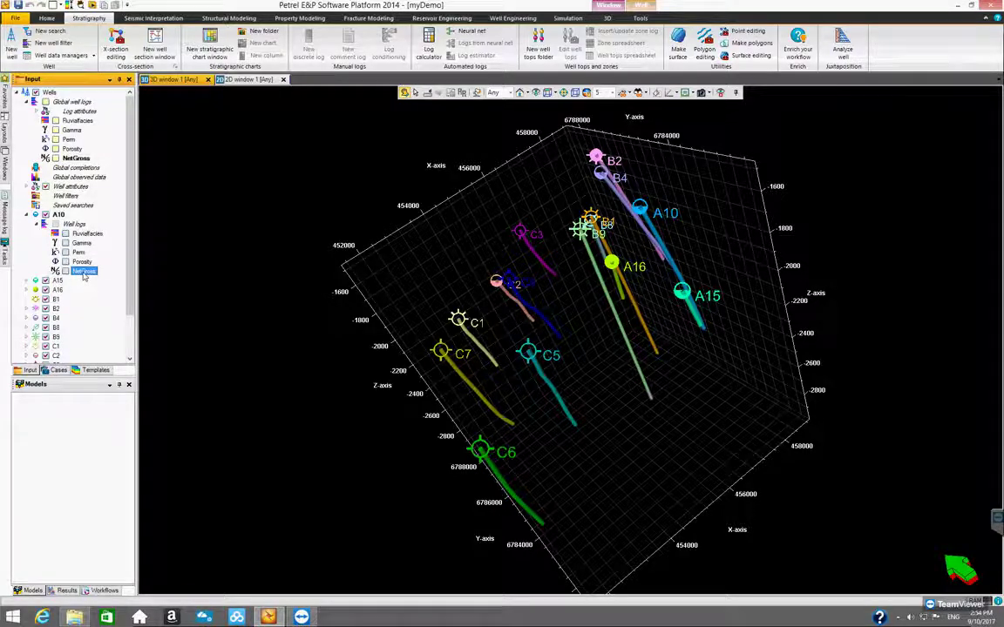
right_click(84, 272)
left_click(109, 278)
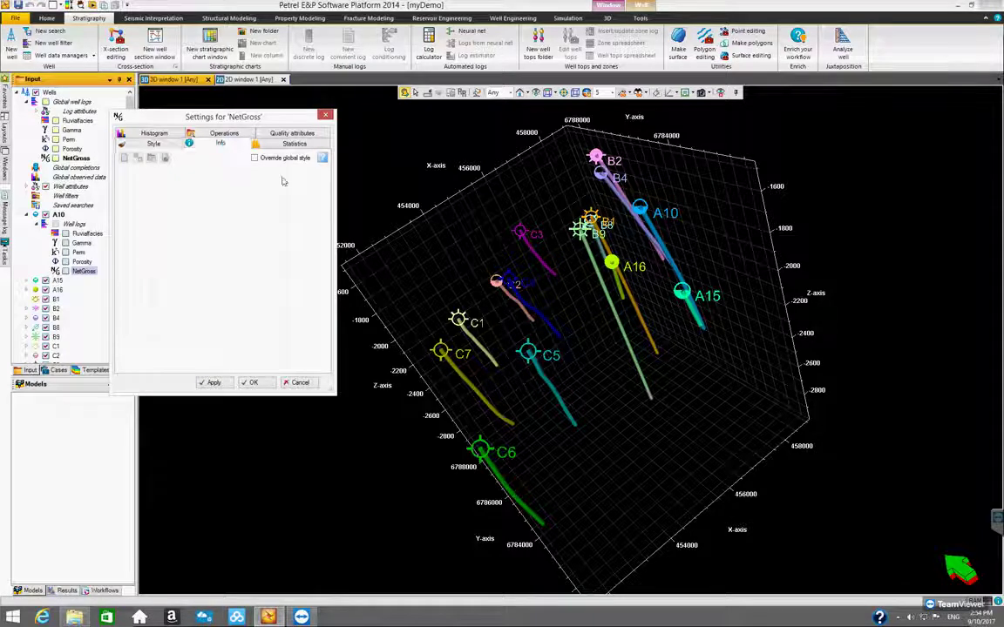
left_click_drag(333, 227, 551, 228)
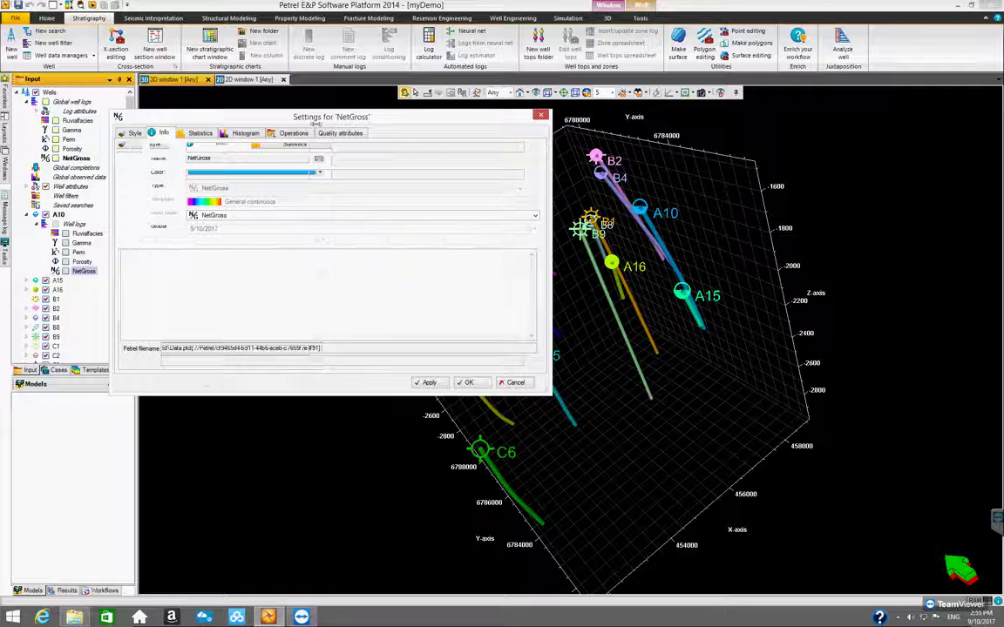
left_click_drag(317, 123, 479, 207)
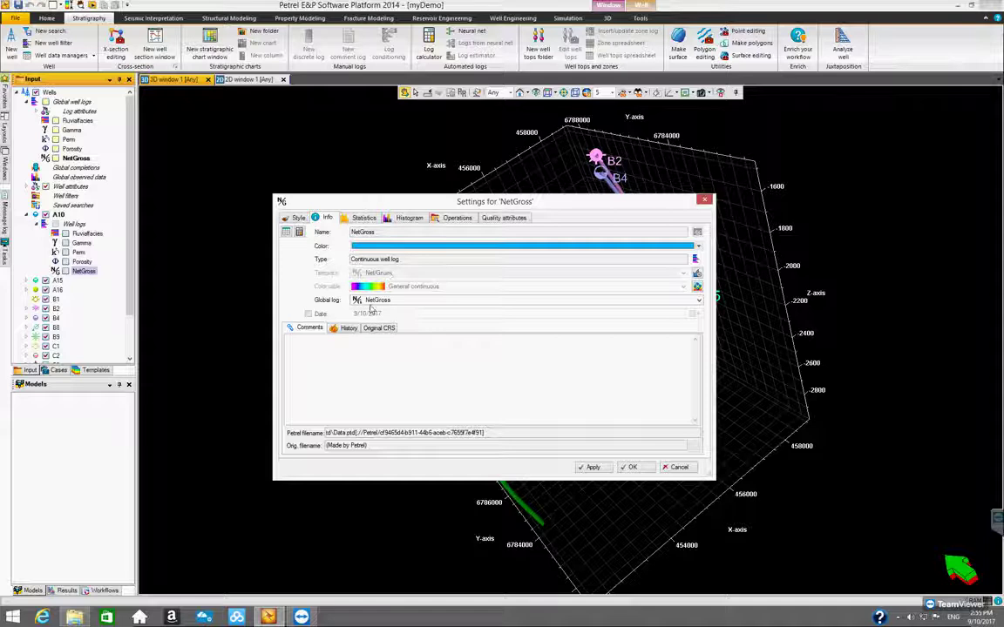
left_click(704, 201)
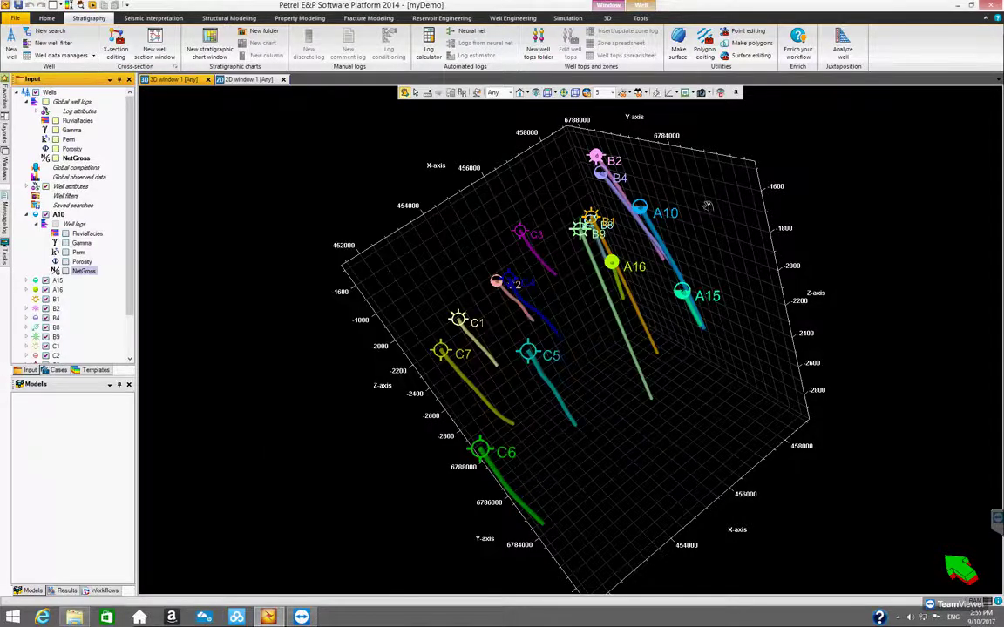
Display only well A10's NetGross log to examine its pipe colouring, and hide it again
left_click(64, 272)
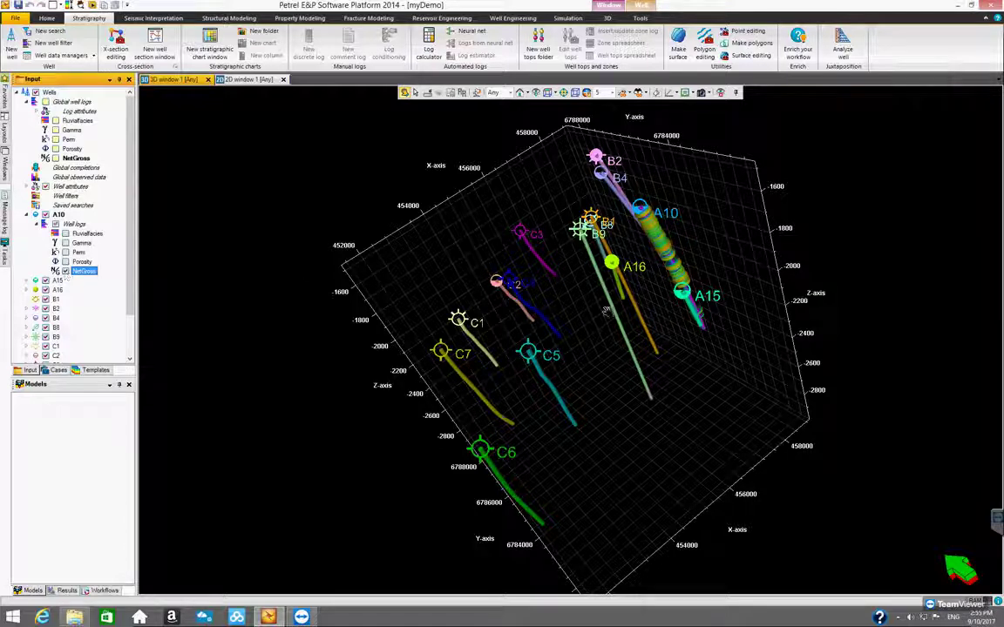
left_click_drag(528, 319, 392, 262)
left_click(65, 271)
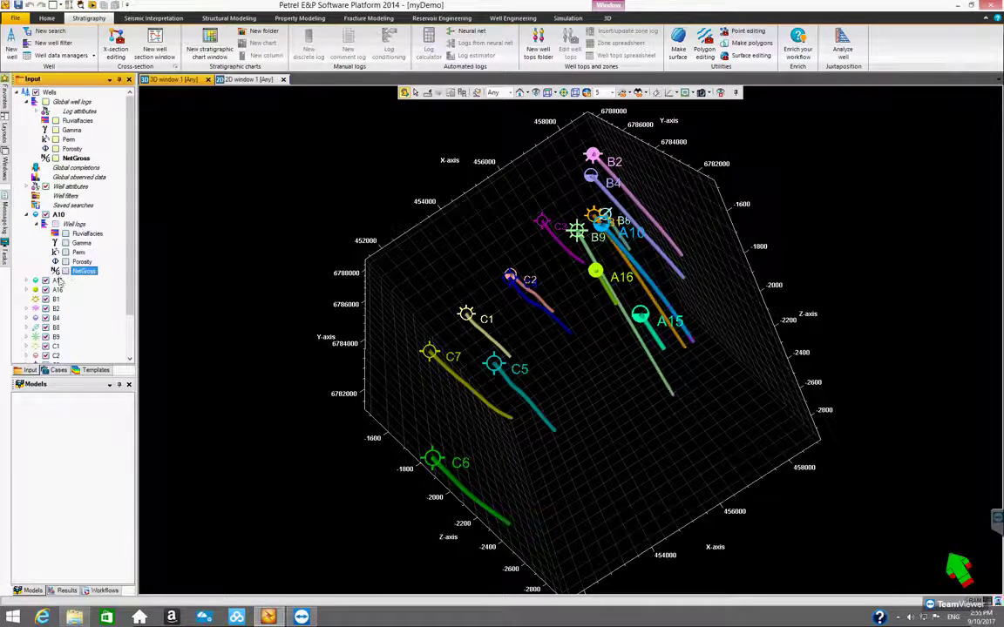
left_click(28, 215)
Set the NetGross global log style to draw the log in 2D
left_click(76, 157)
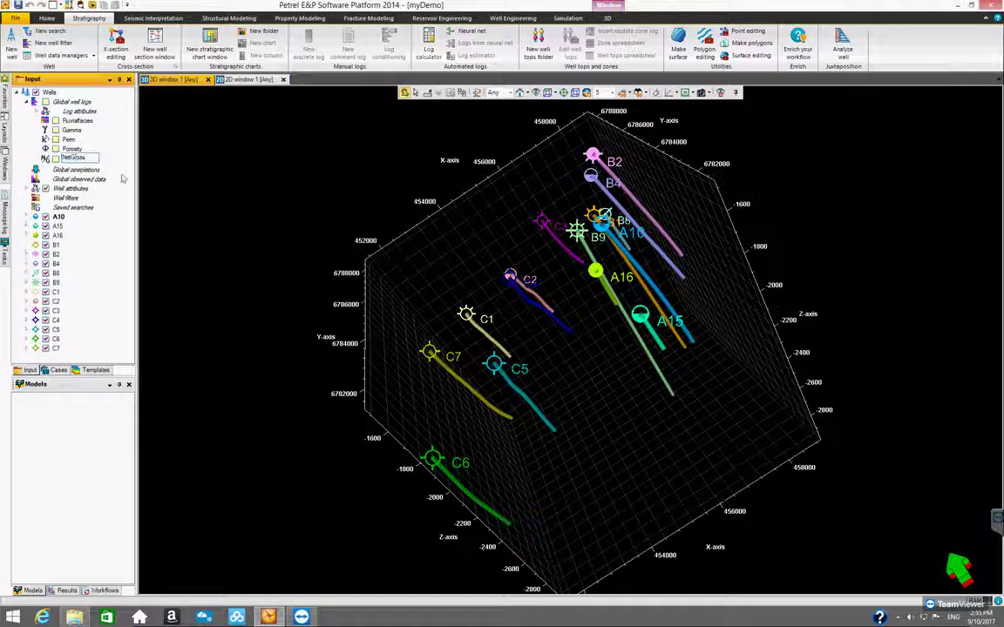
double_click(77, 157)
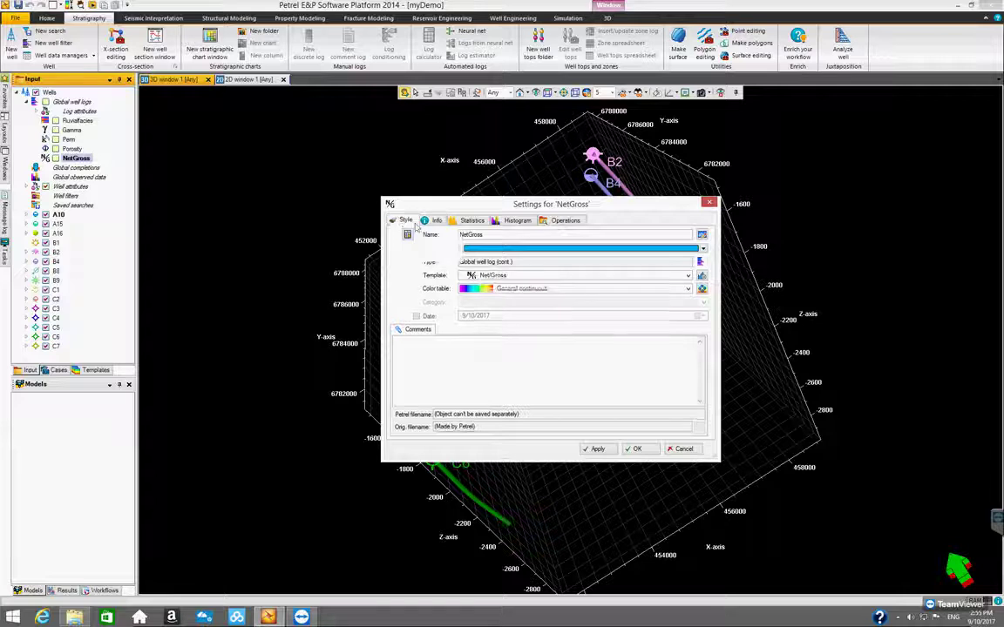
left_click(403, 221)
left_click(394, 258)
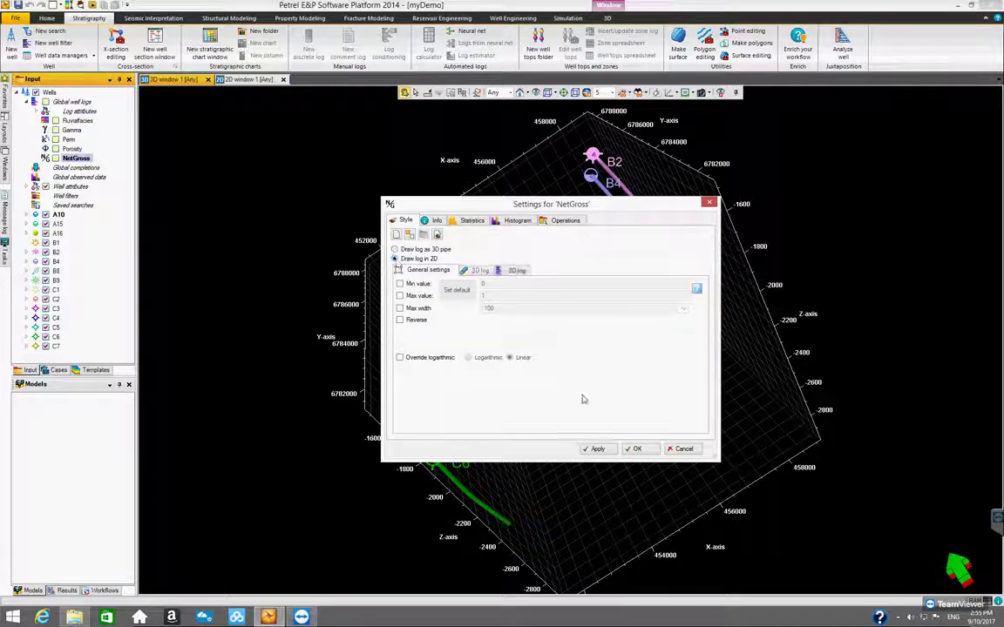
left_click(638, 450)
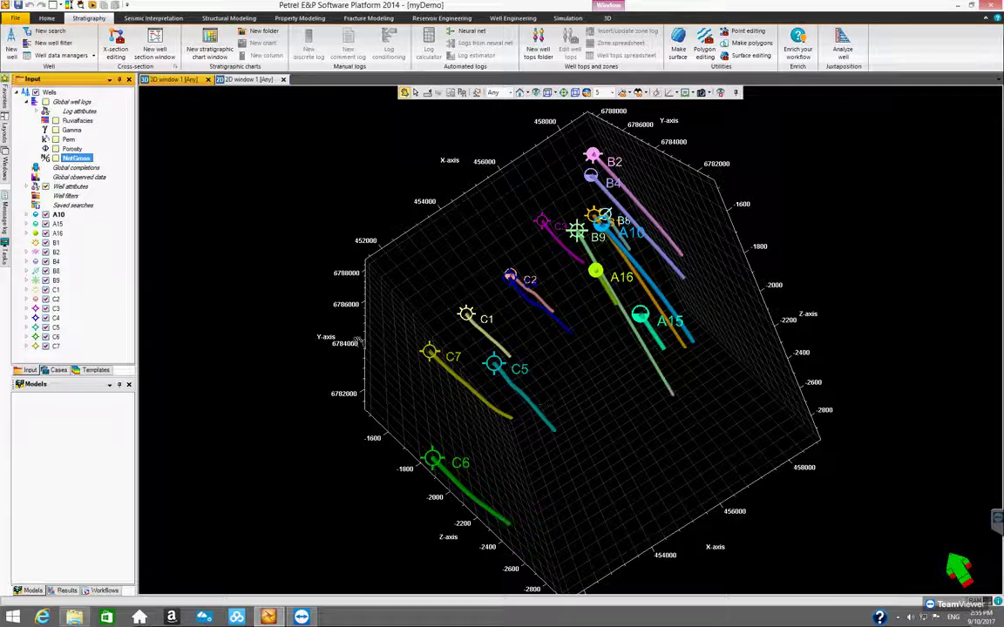
Display the NetGross global log on all wells to examine its 2D curves, and hide it again
left_click_drag(444, 331, 434, 316)
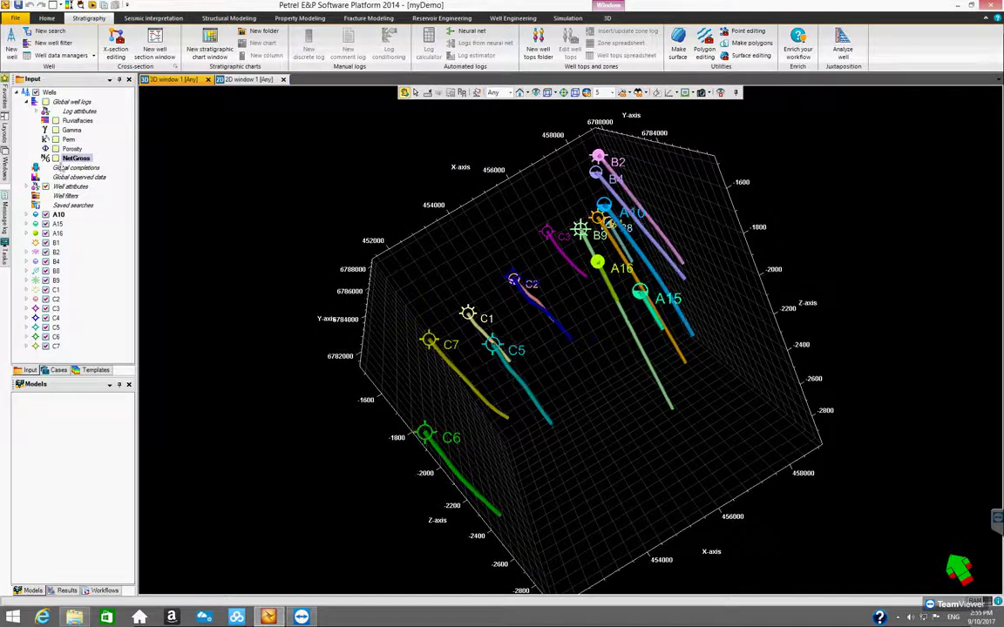
left_click(56, 158)
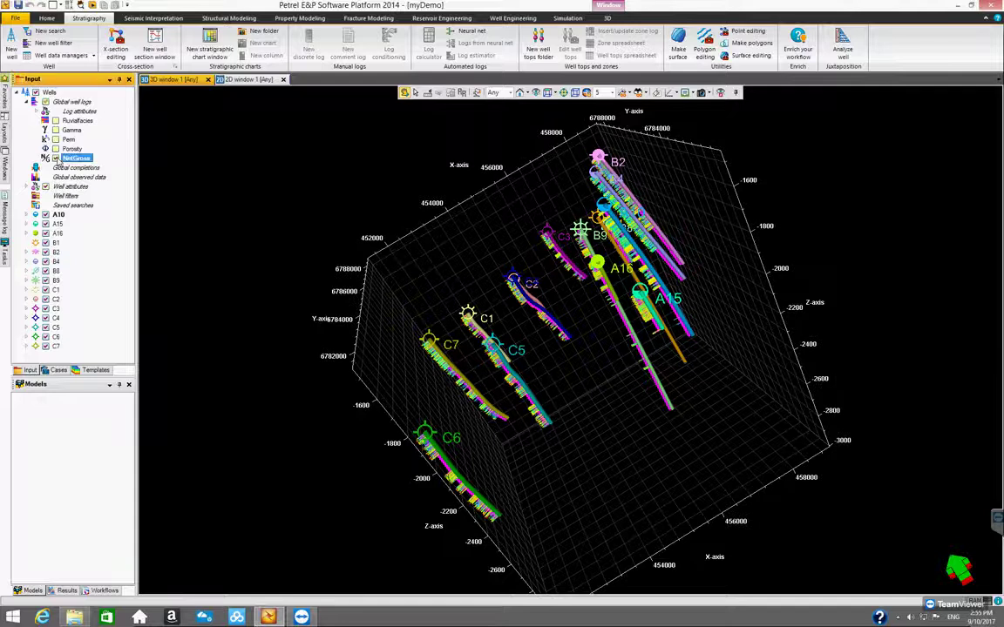
left_click(56, 157)
left_click_drag(513, 329, 570, 319)
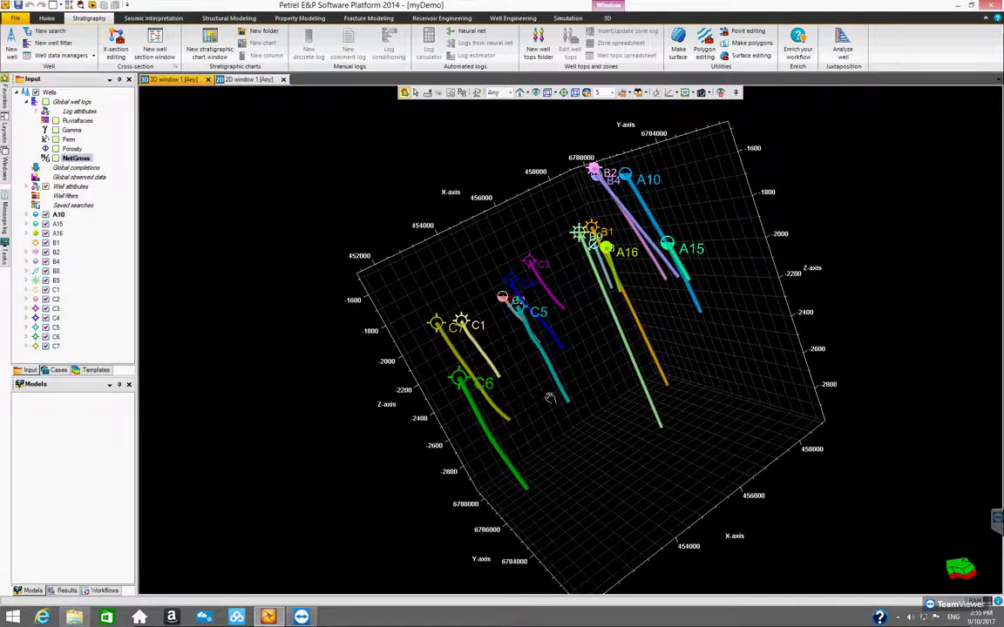
left_click_drag(495, 358, 548, 397)
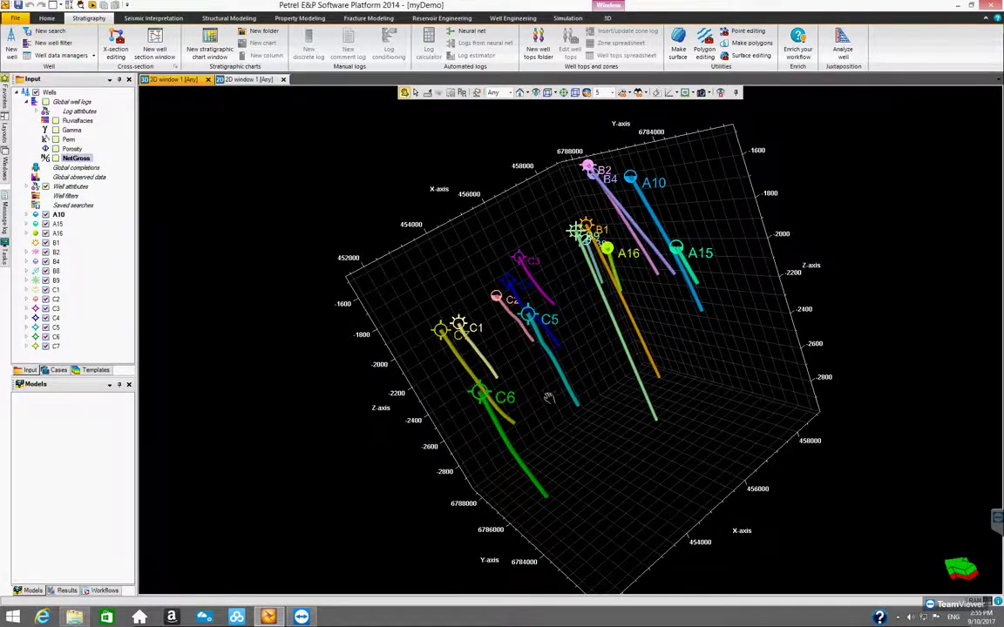
Try the Fluvial facies template in the Fluvialfacies global log settings, and set it back to Facies
double_click(84, 122)
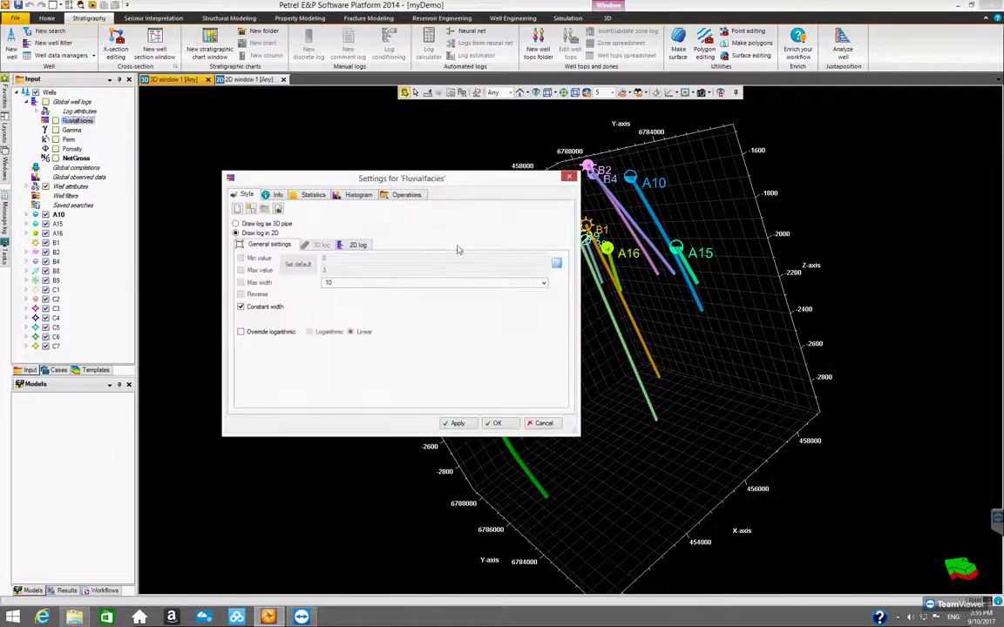
left_click_drag(449, 180, 561, 199)
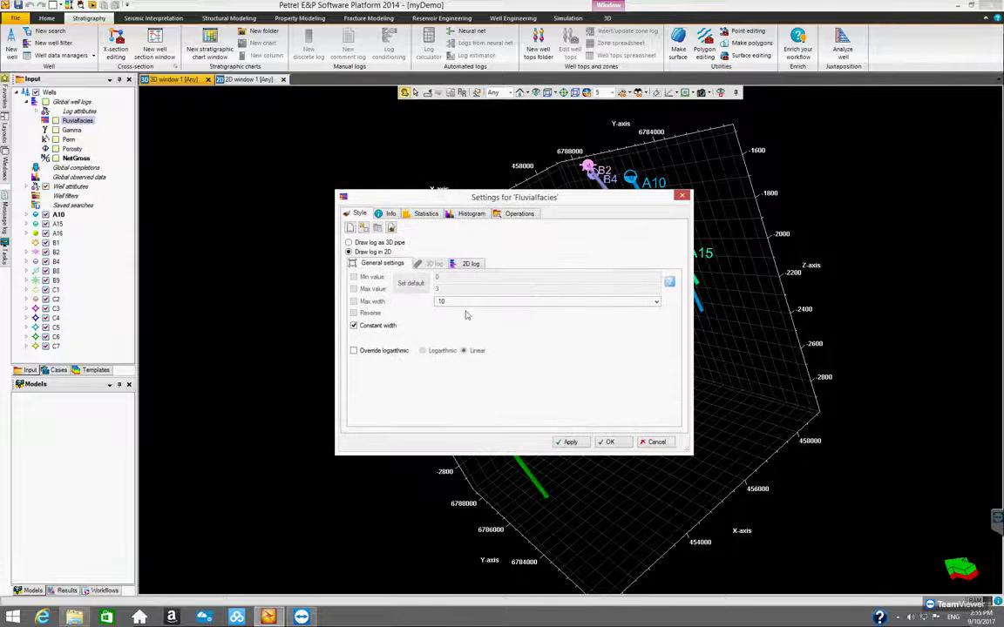
left_click(391, 214)
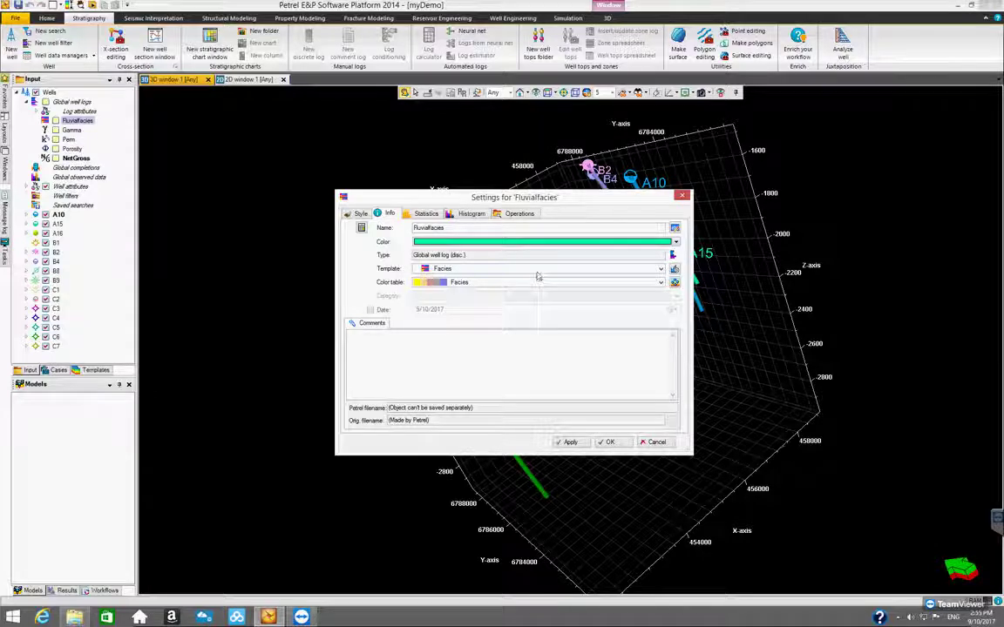
left_click(660, 271)
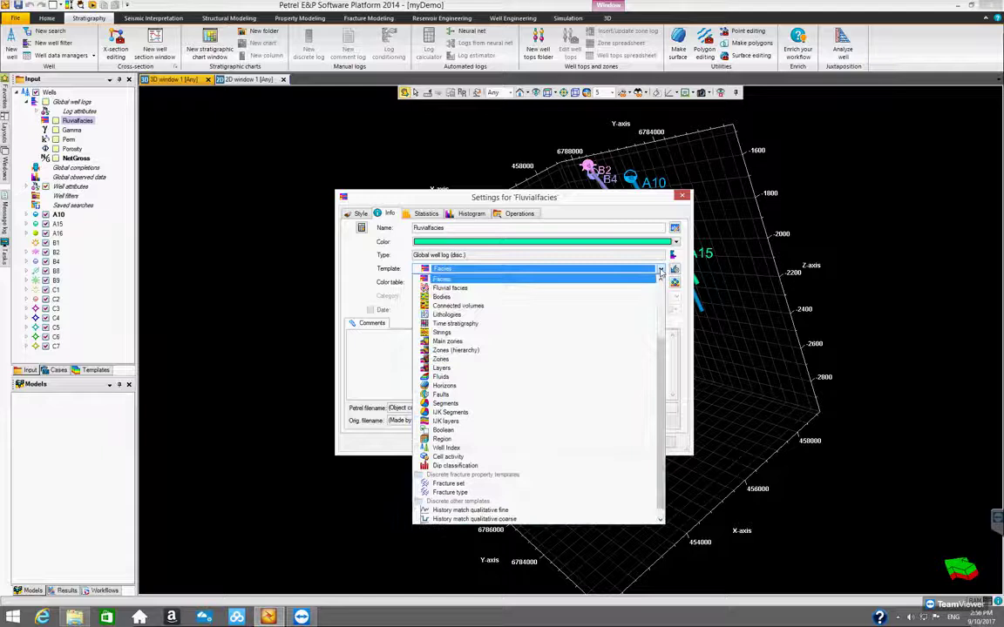
left_click(459, 292)
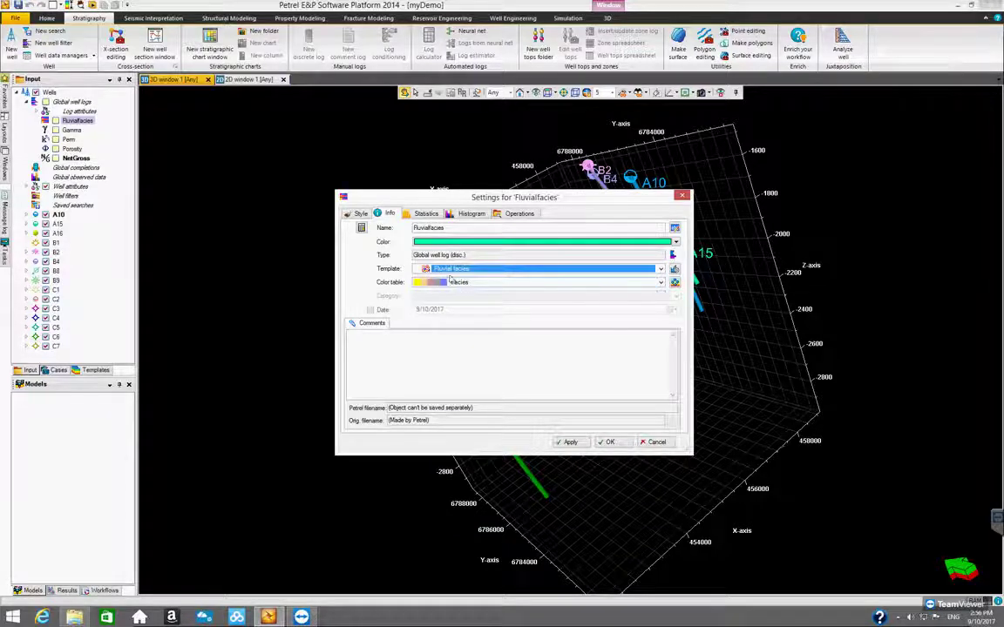
left_click(661, 270)
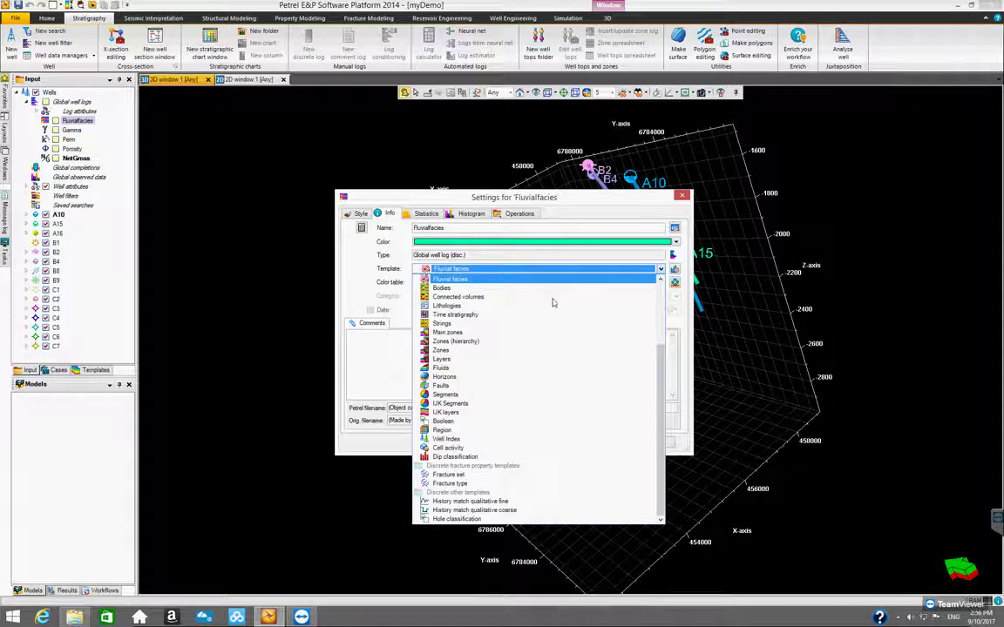
scroll(516, 303, "up", 3)
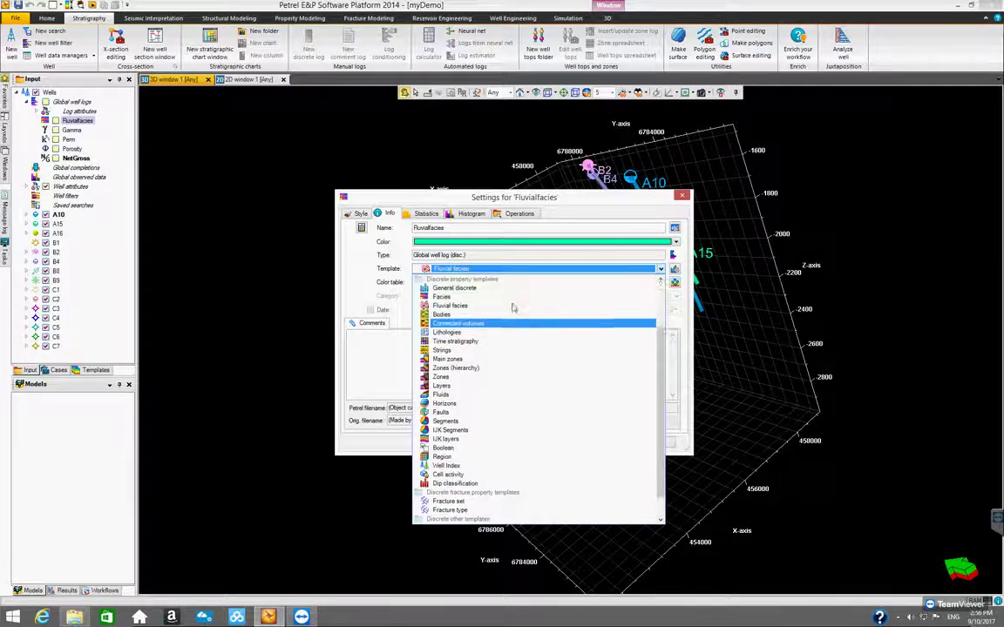
left_click(505, 302)
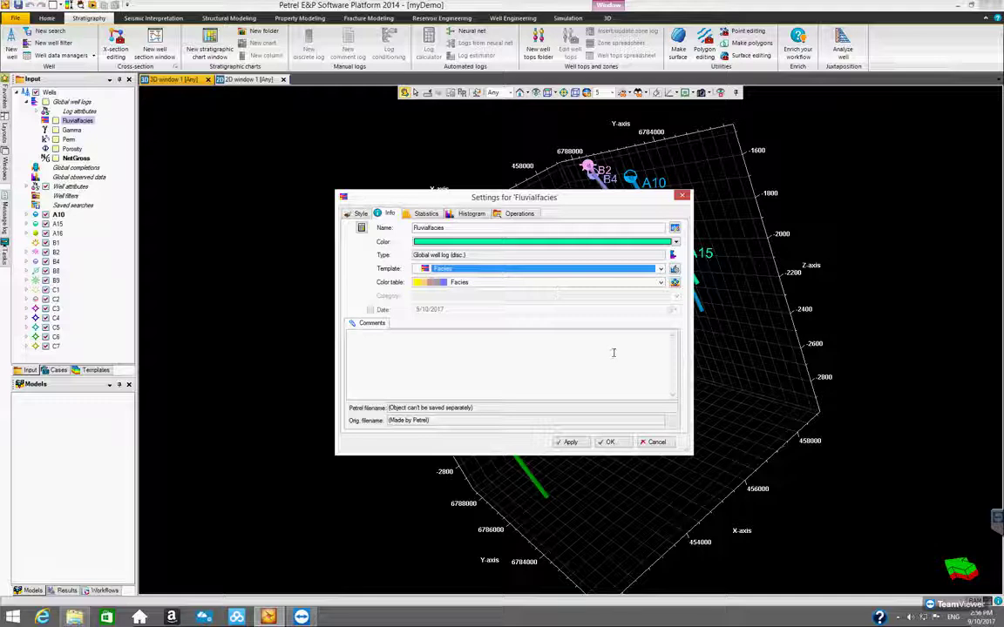
Try the Fluvial color table for the Fluvialfacies global log, and discard the settings changes
left_click(661, 285)
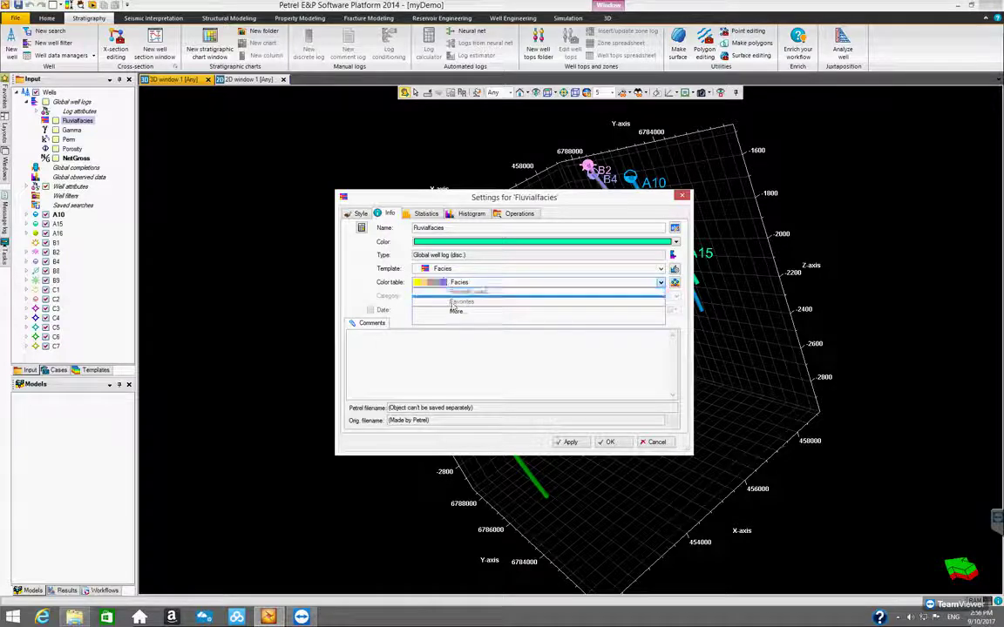
left_click(453, 311)
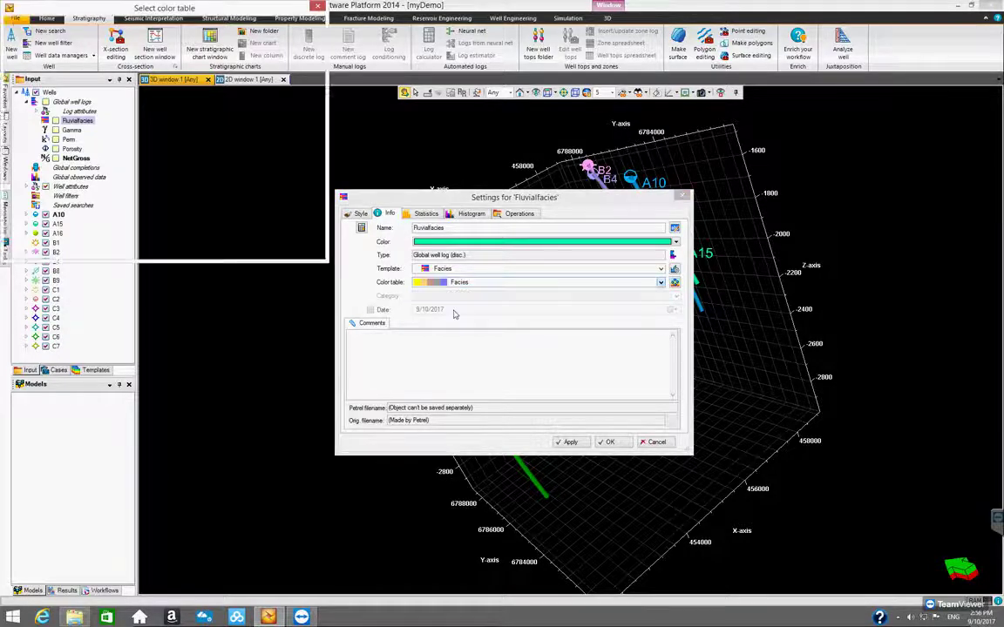
left_click_drag(191, 8, 533, 192)
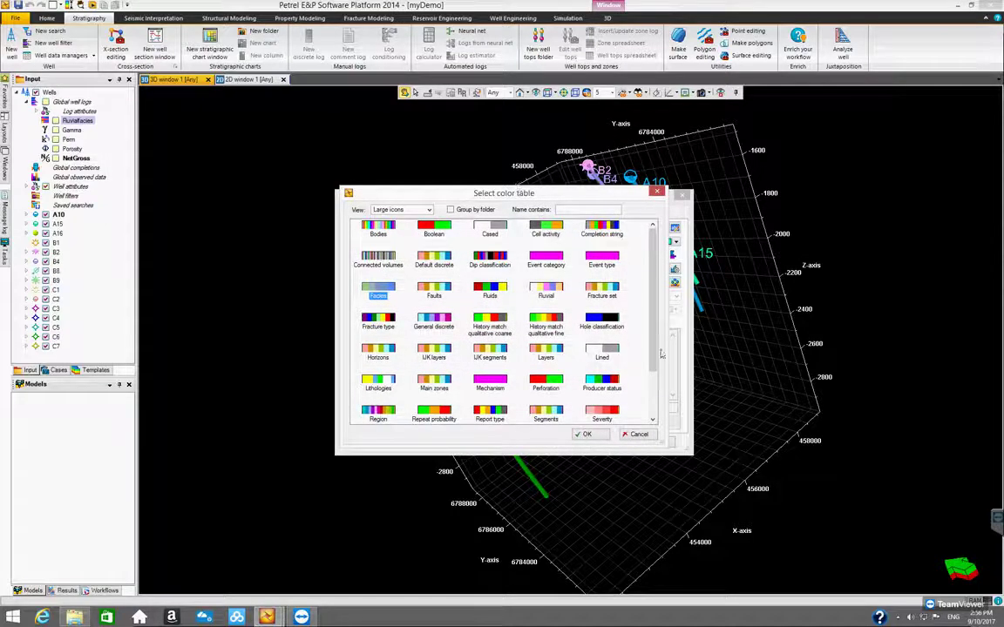
scroll(655, 331, "down", 1)
scroll(651, 321, "up", 1)
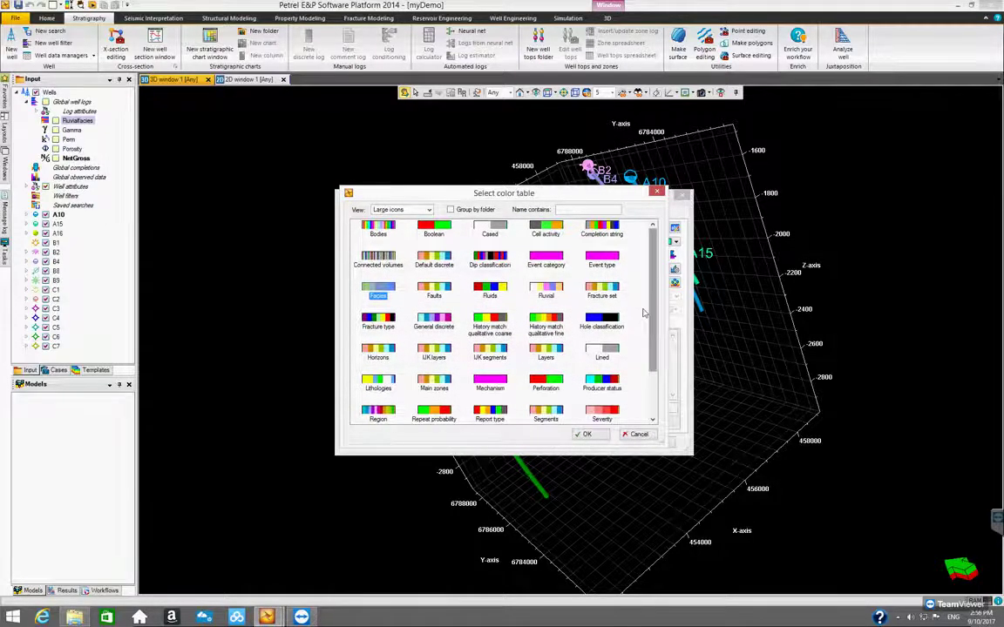
left_click(546, 290)
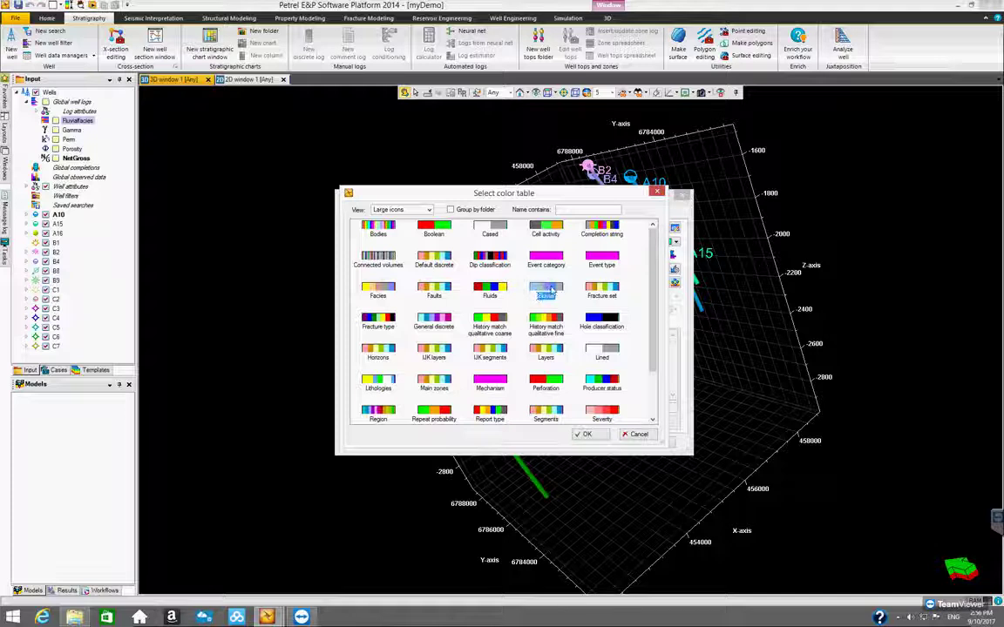
double_click(545, 294)
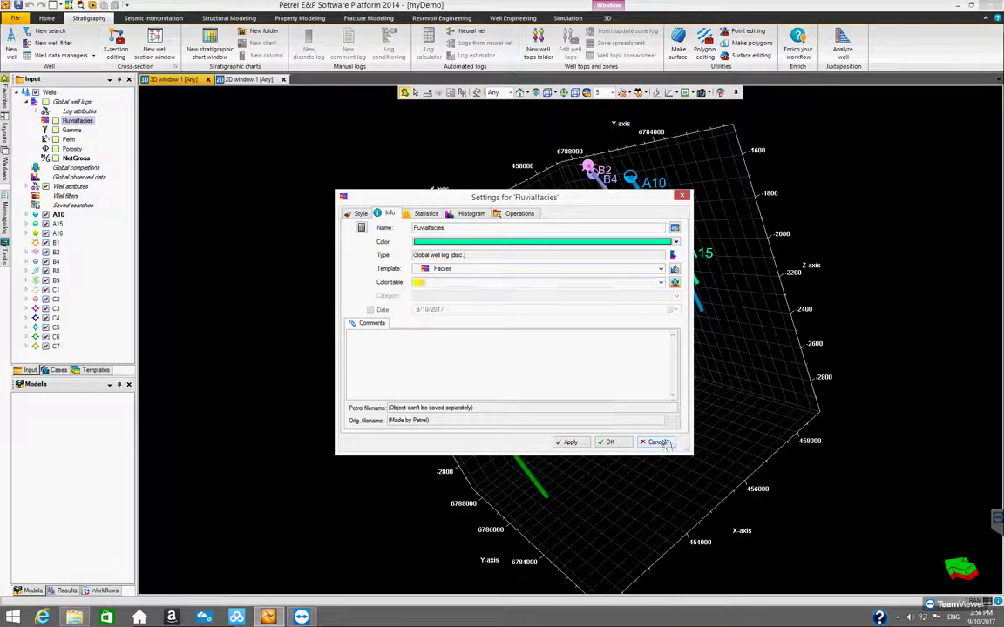
left_click(654, 442)
Toggle the display of the Fluvialfacies global log and examine the wells in 3D from several angles
left_click_drag(475, 343, 539, 401)
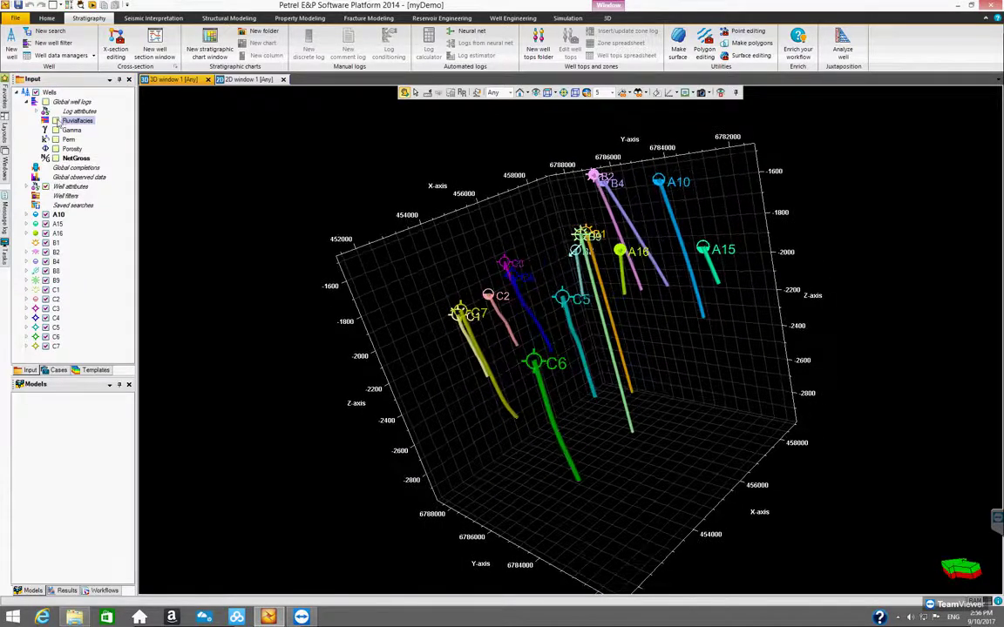
left_click(56, 120)
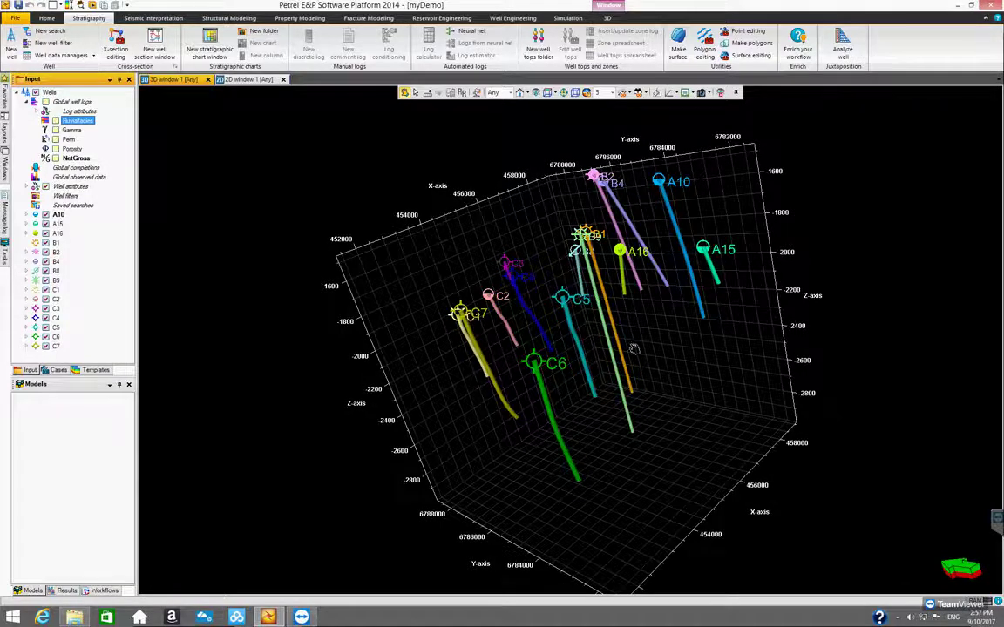
left_click_drag(566, 310, 468, 413)
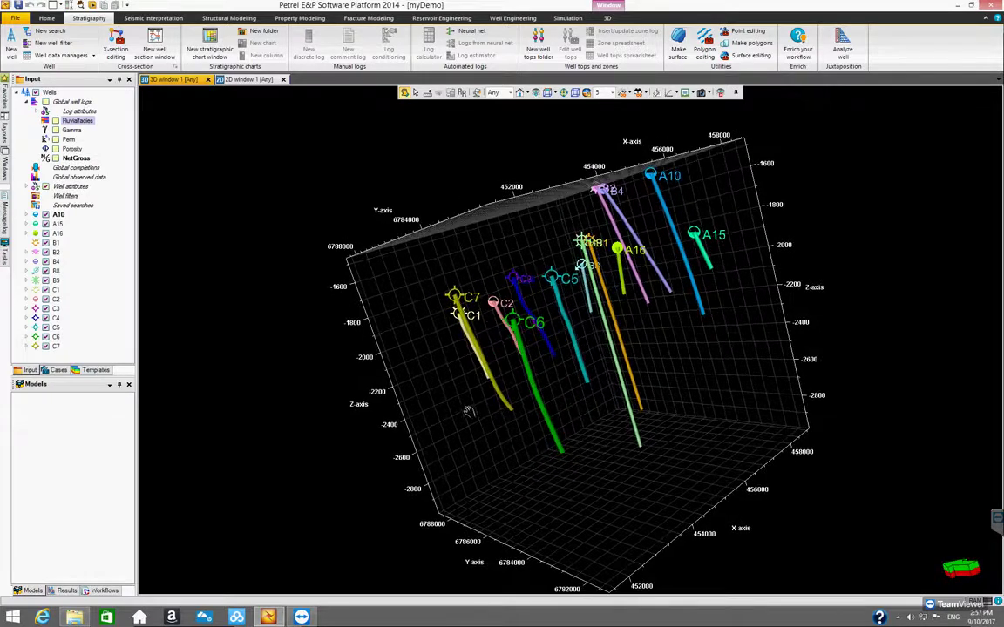
left_click_drag(446, 344, 509, 397)
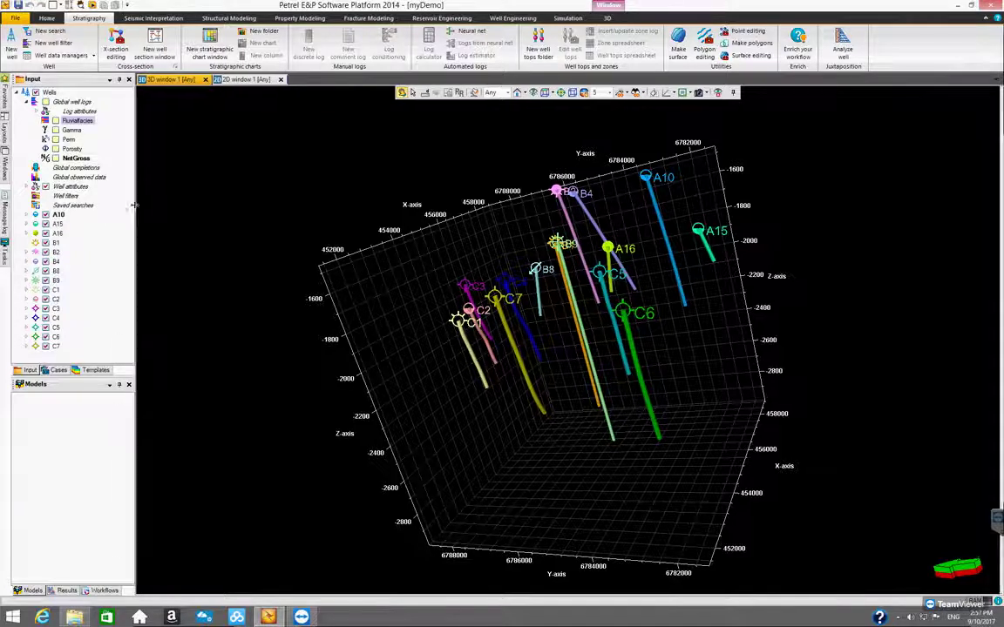
Collapse the global well logs folder and open the Well manager for the Wells folder
left_click(30, 103)
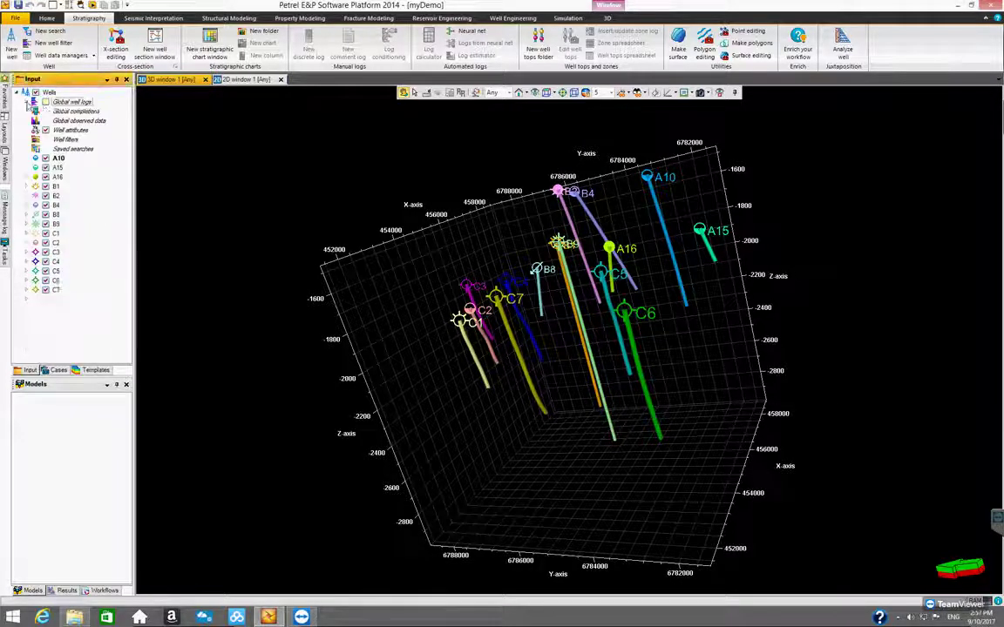
right_click(47, 92)
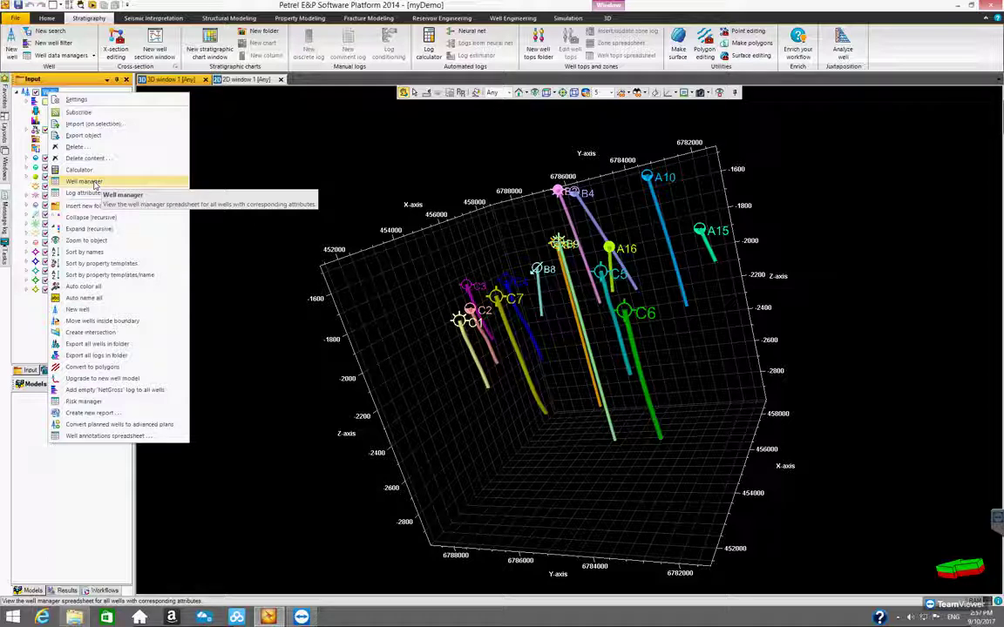
left_click(78, 81)
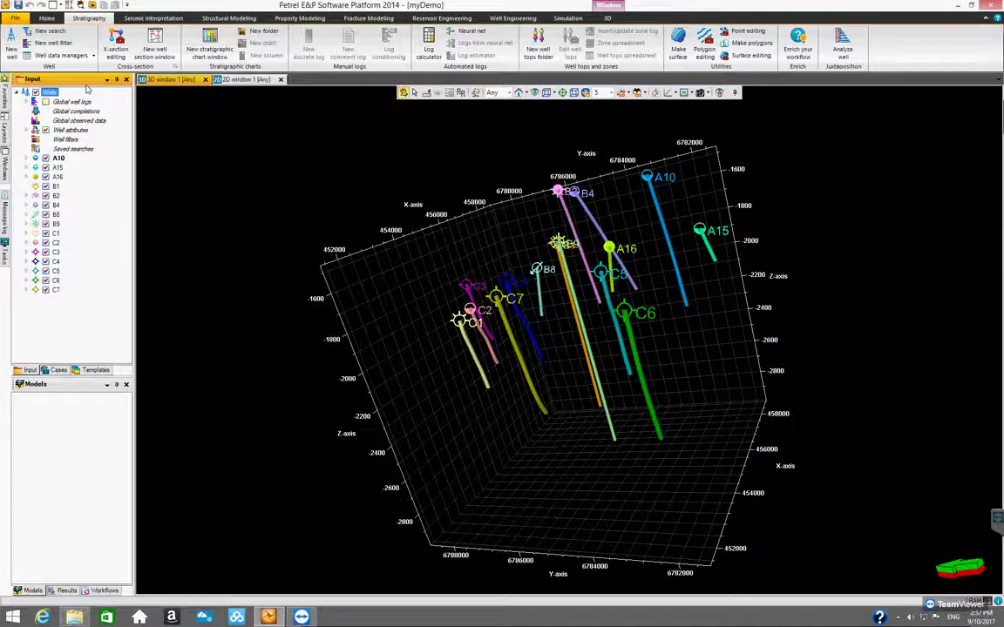
left_click(51, 18)
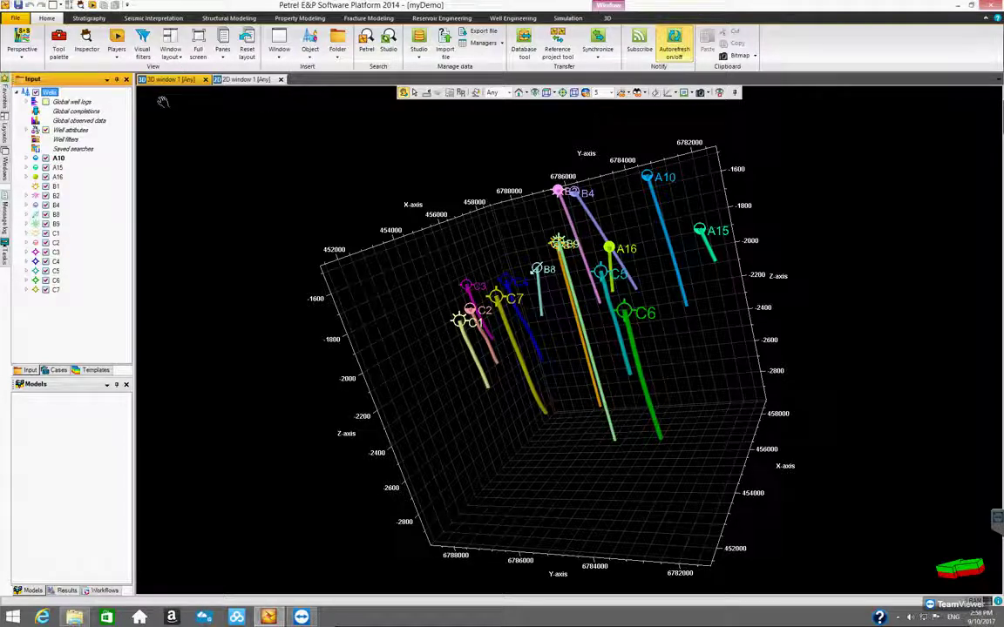
left_click(89, 18)
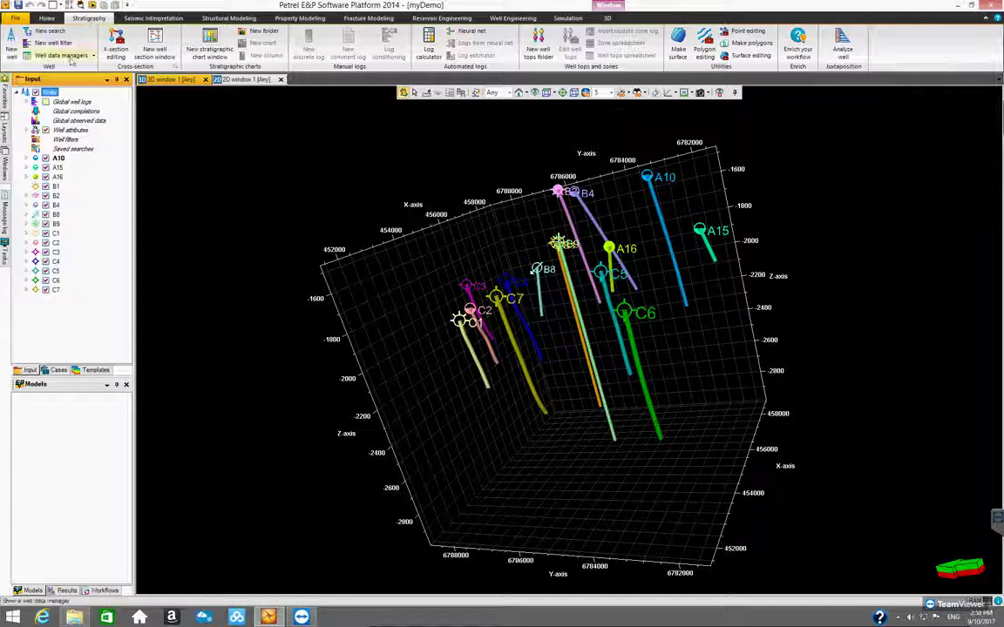
left_click(94, 56)
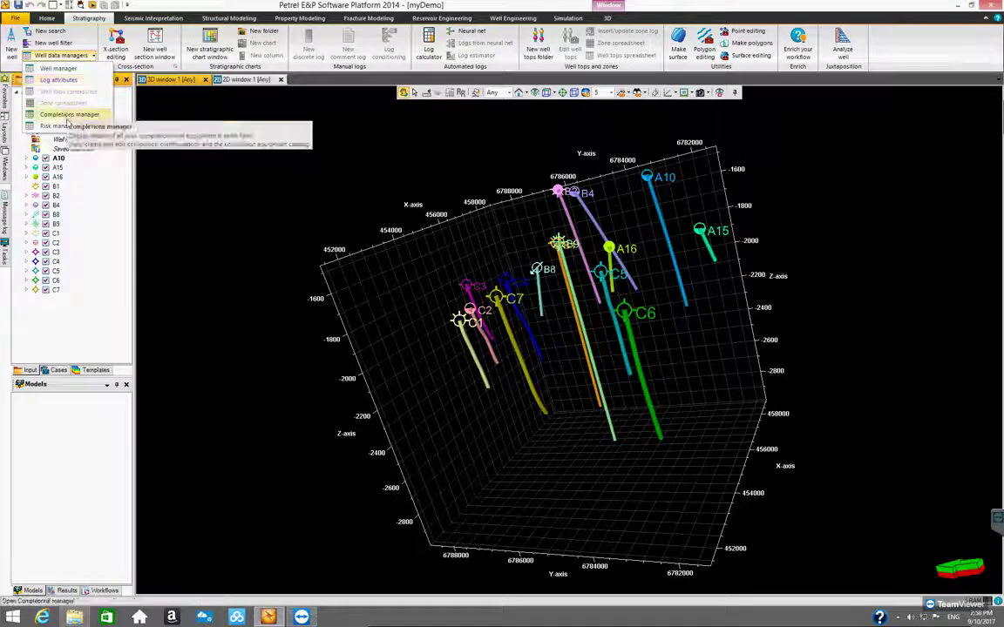
left_click(69, 70)
Enlarge the Well manager window over the 3D view and narrow its Folder column to fit more attributes
left_click_drag(295, 38, 506, 139)
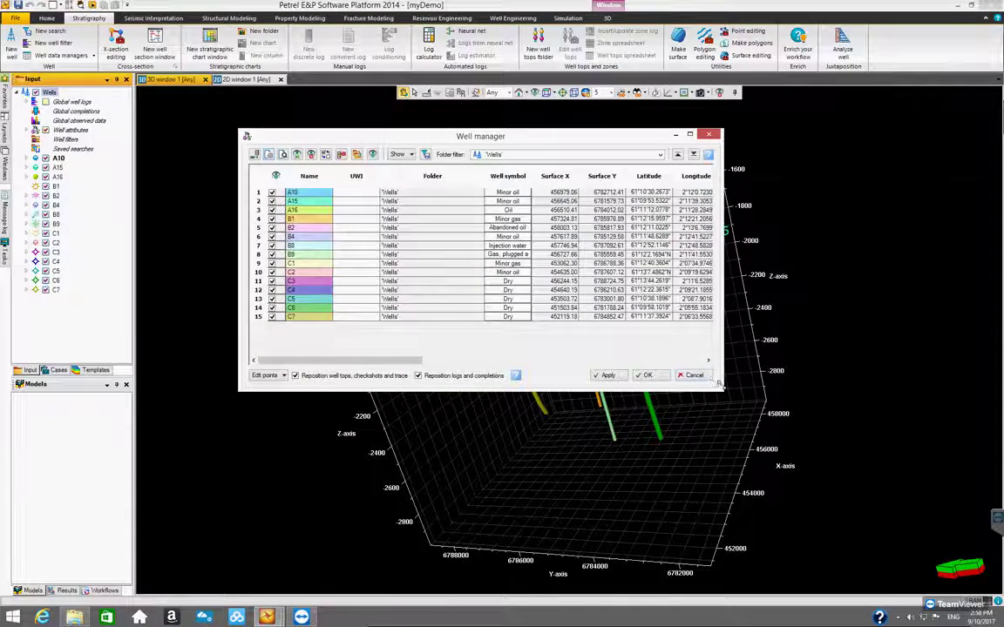
left_click_drag(720, 383, 882, 422)
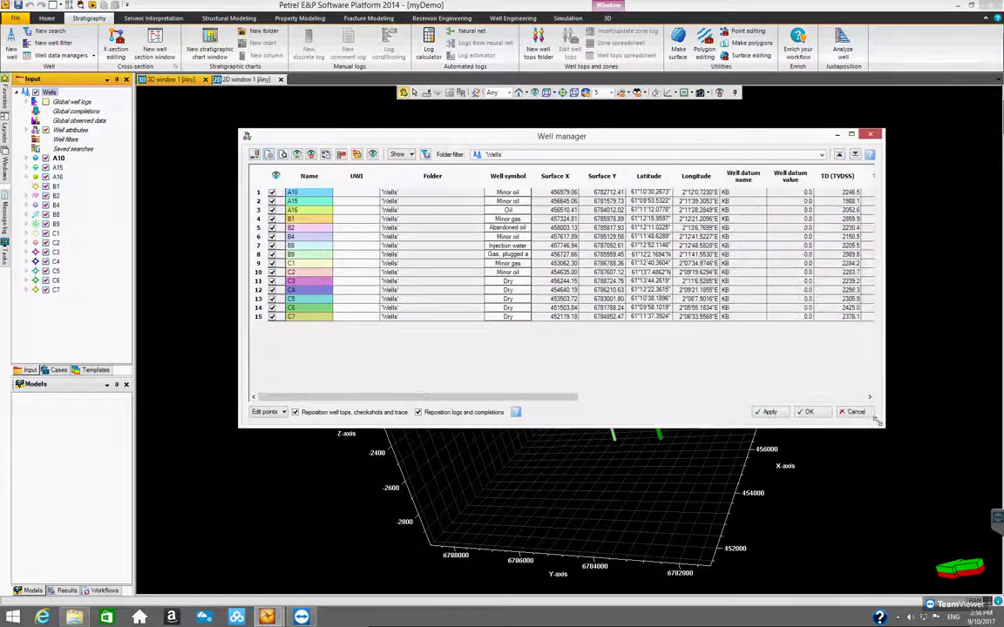
left_click_drag(484, 177, 445, 187)
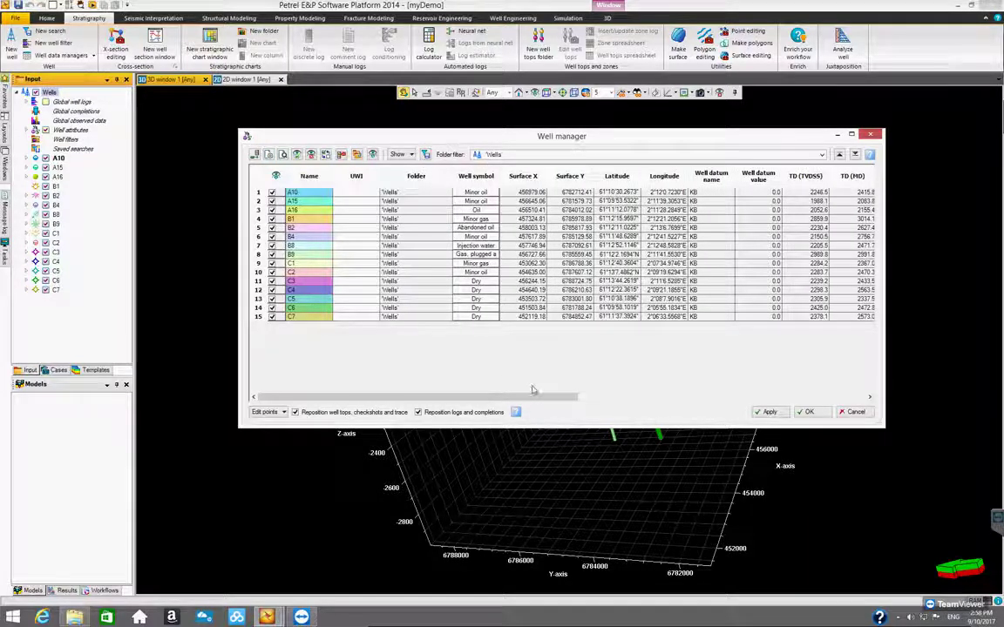
left_click_drag(533, 397, 503, 412)
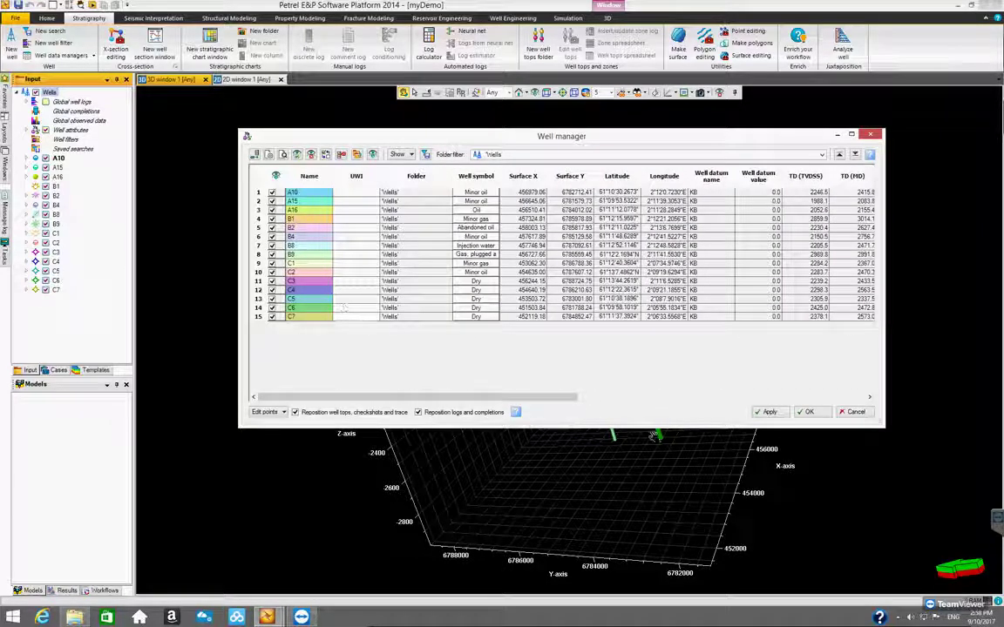
left_click_drag(610, 428, 611, 471)
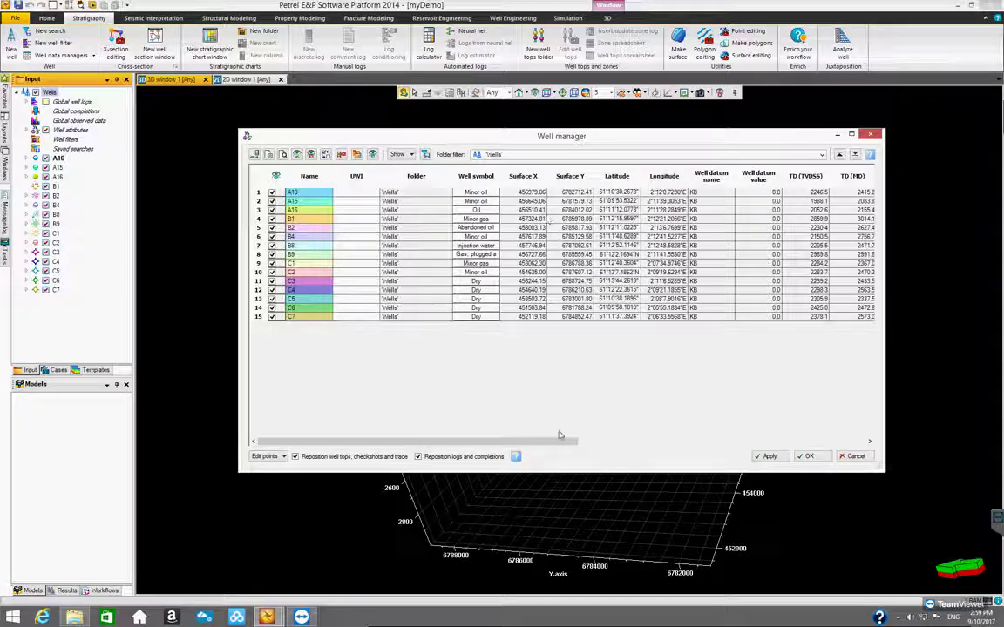
Examine the datum, total depth and maximum inclination columns in the Well manager, along with the well names and visibility column
left_click_drag(561, 436, 643, 399)
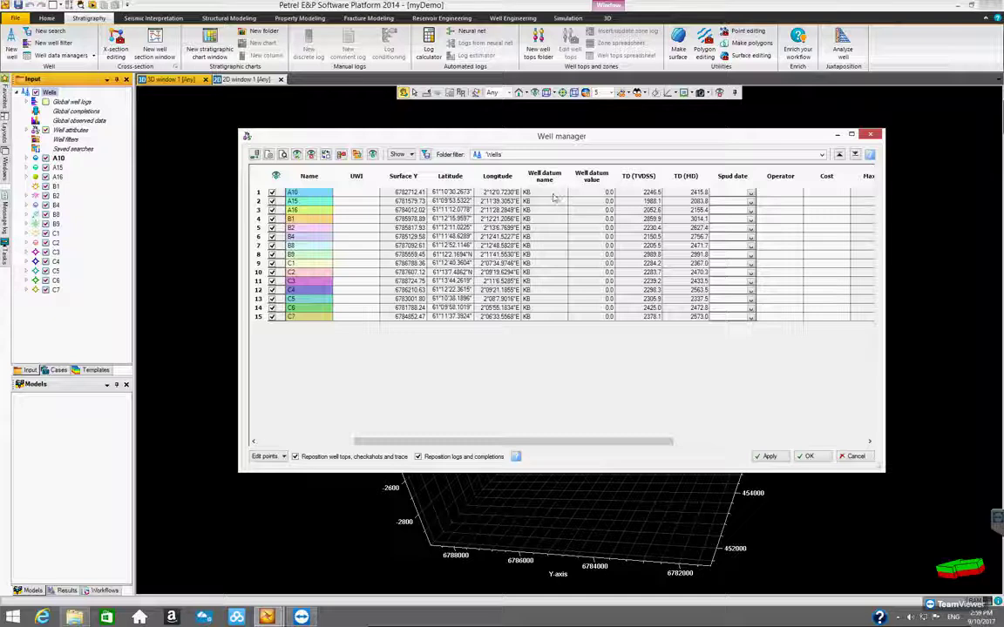
left_click_drag(651, 190, 783, 454)
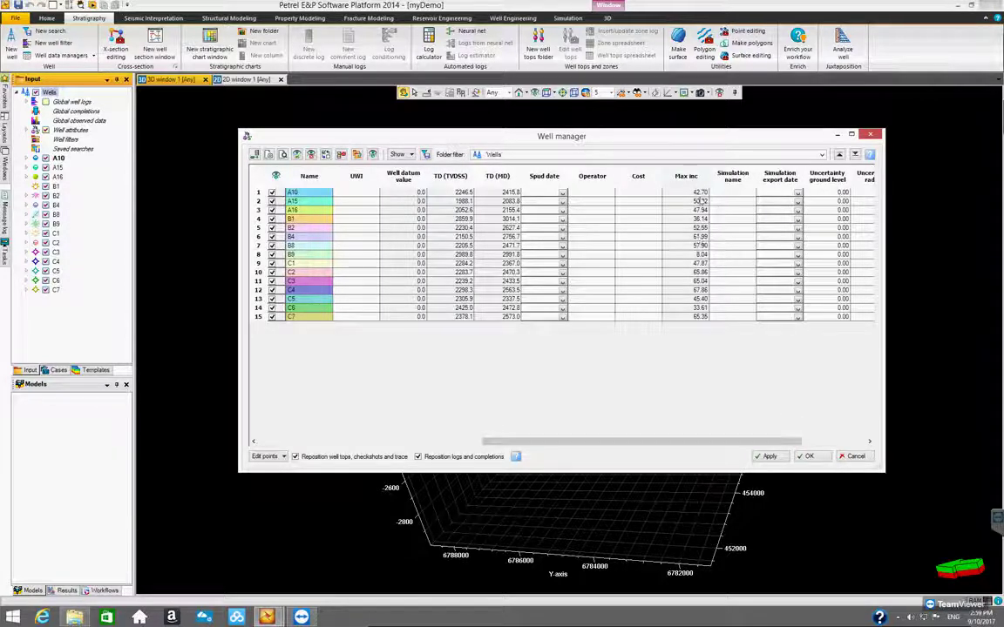
left_click_drag(764, 443, 502, 433)
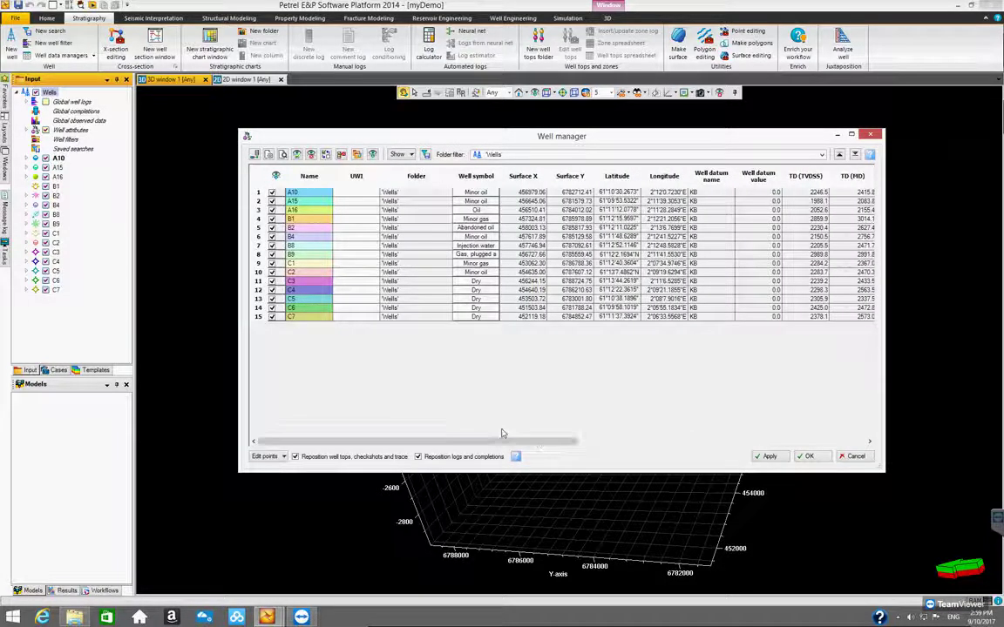
double_click(306, 192)
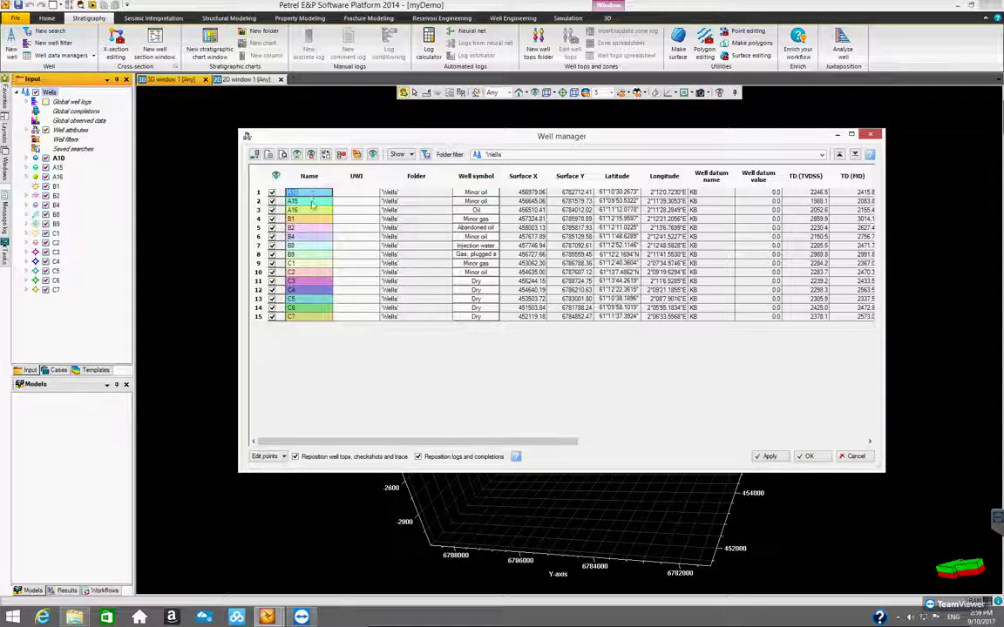
double_click(308, 210)
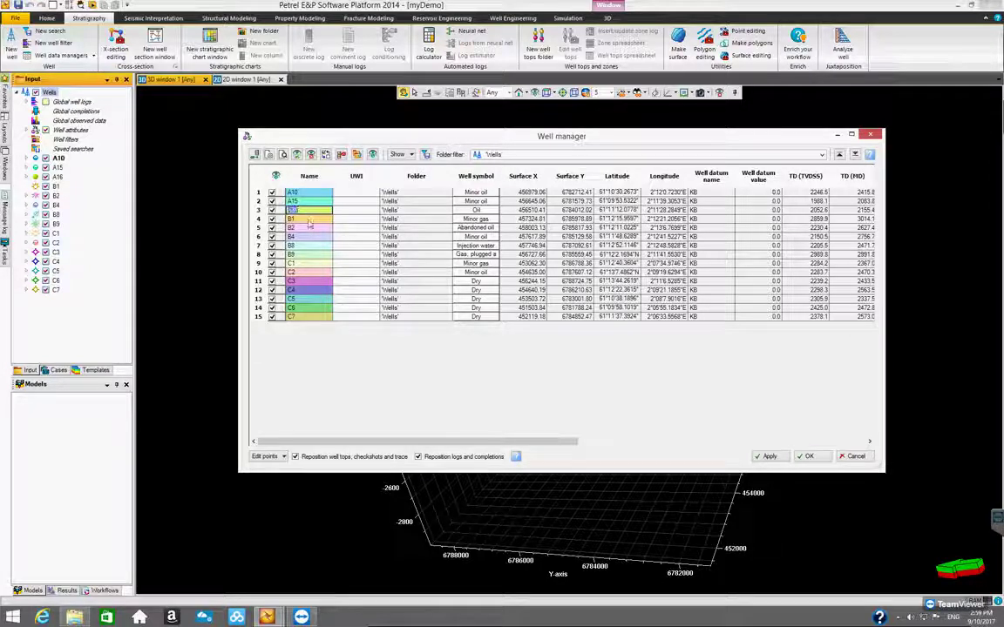
left_click(275, 175)
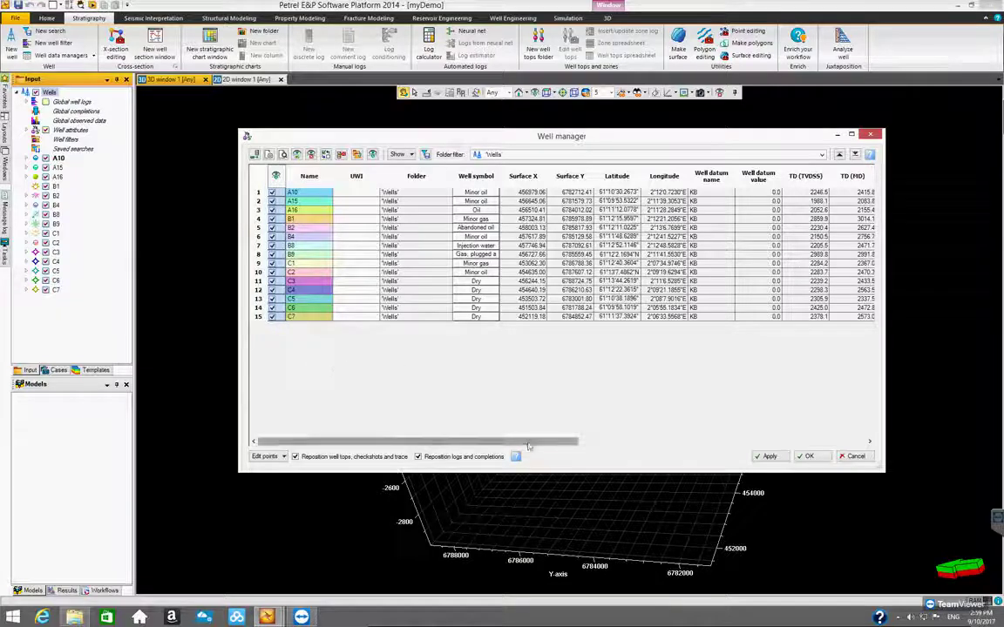
Show the well log columns in the Well manager, examine which global logs each well has, and close the manager
mouse_move(503, 444)
left_mouse_down()
mouse_move(536, 443)
mouse_move(502, 445)
left_mouse_up()
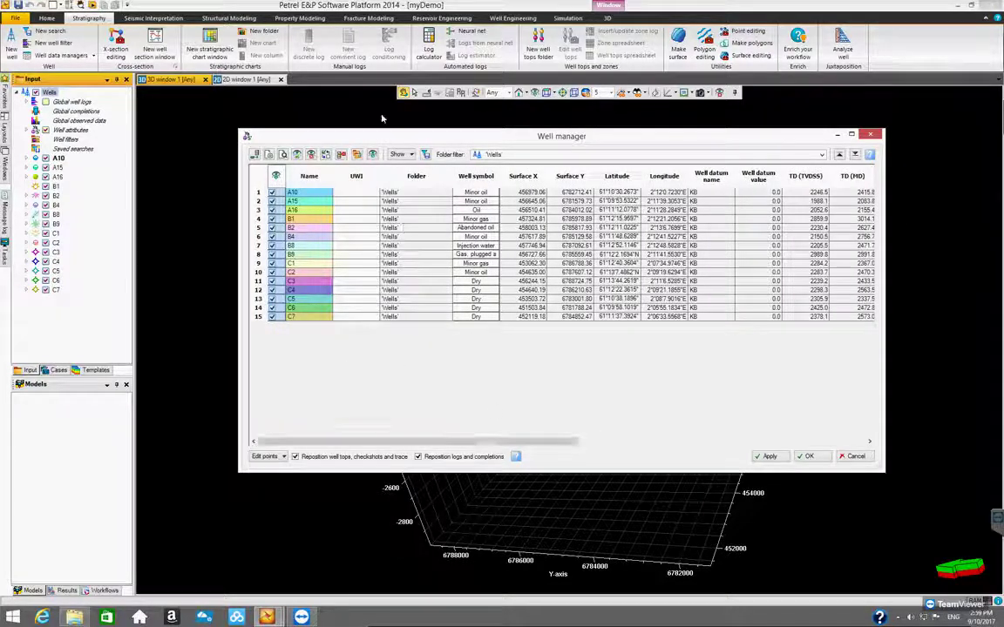
left_click(413, 155)
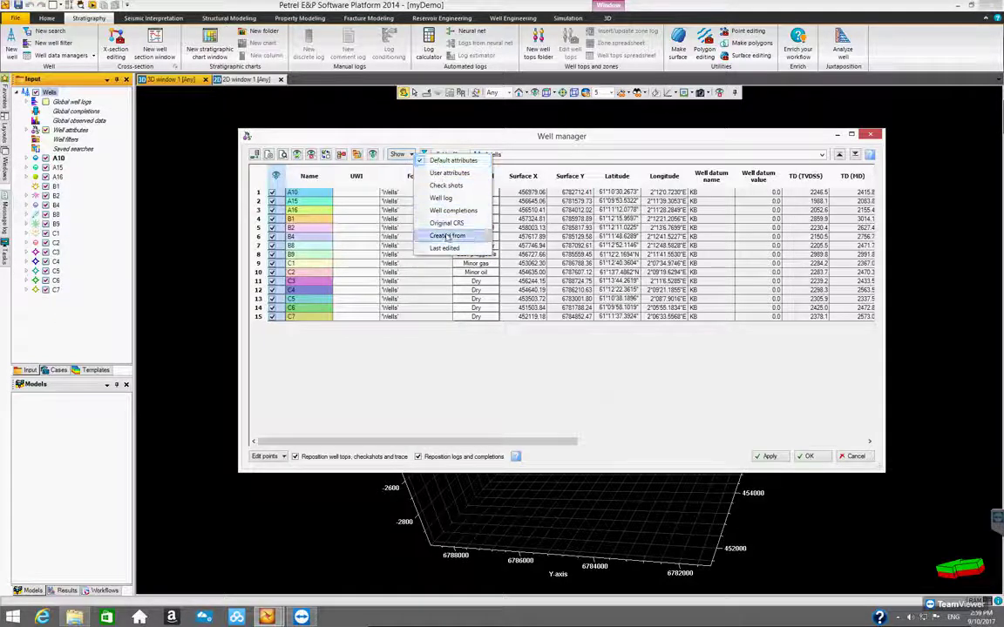
left_click(438, 200)
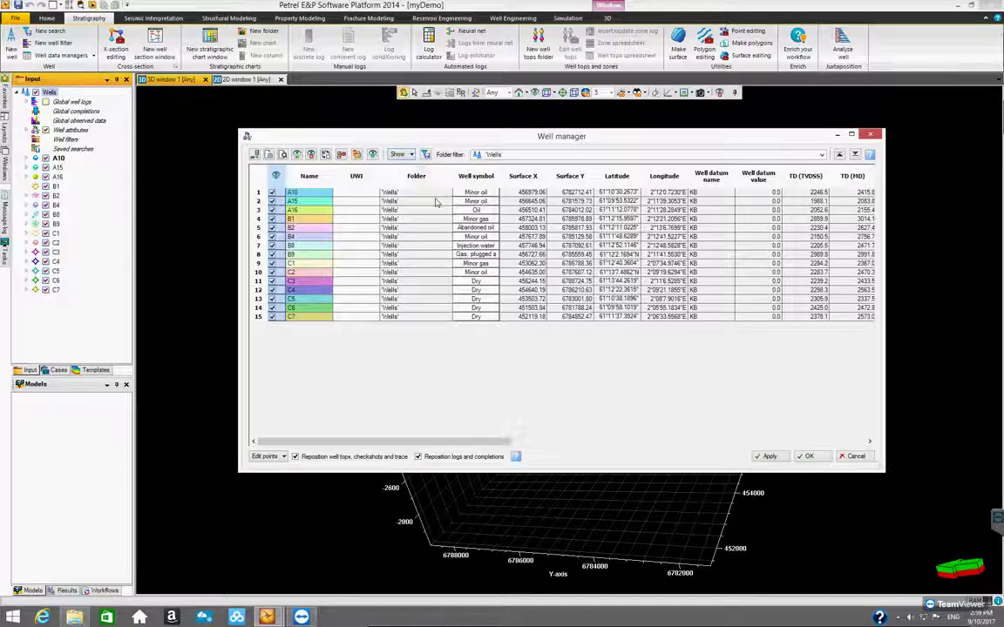
left_click_drag(512, 441, 808, 441)
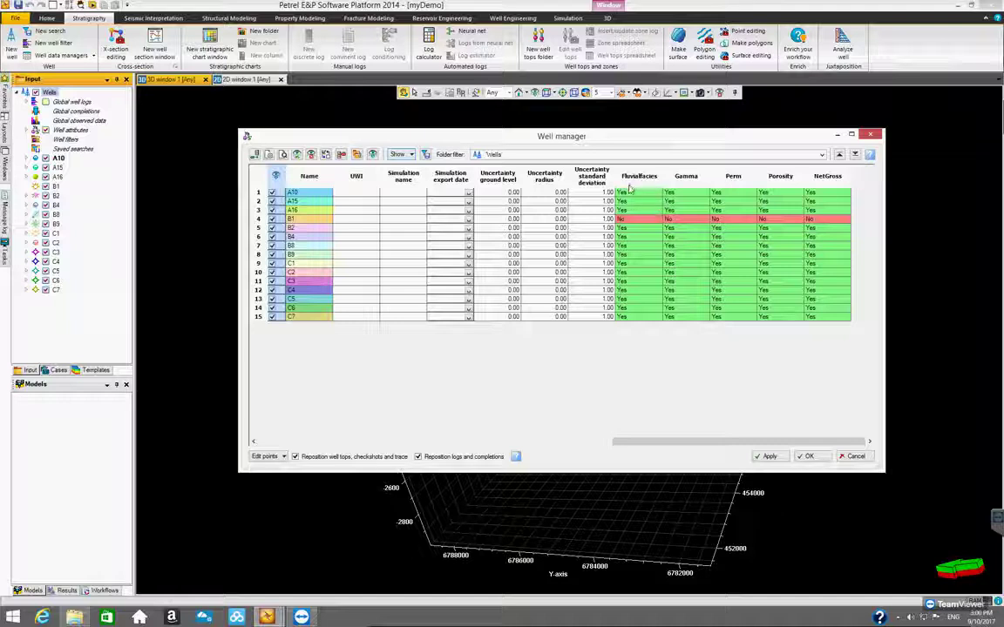
left_click_drag(686, 450, 318, 435)
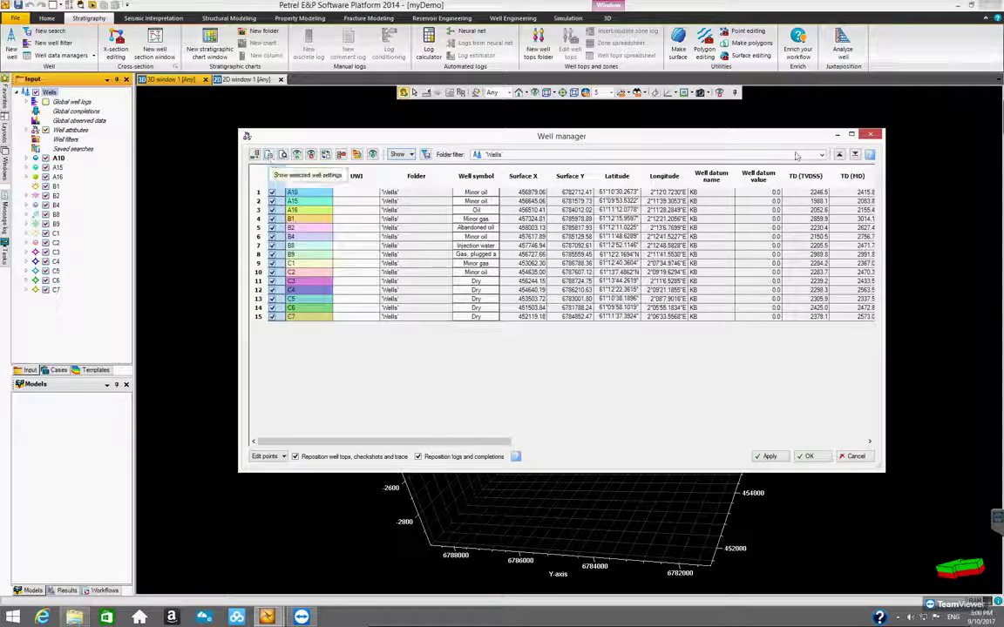
left_click(808, 457)
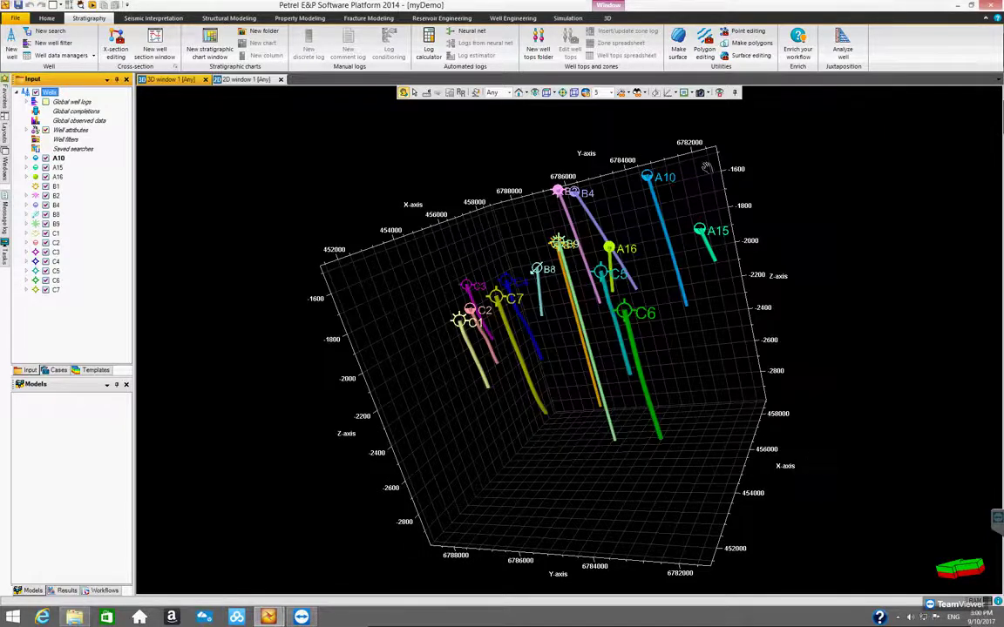
Open the log attribute spreadsheet, examine the logs and templates listed for each well, and close it without changes
left_click(91, 56)
left_click(57, 79)
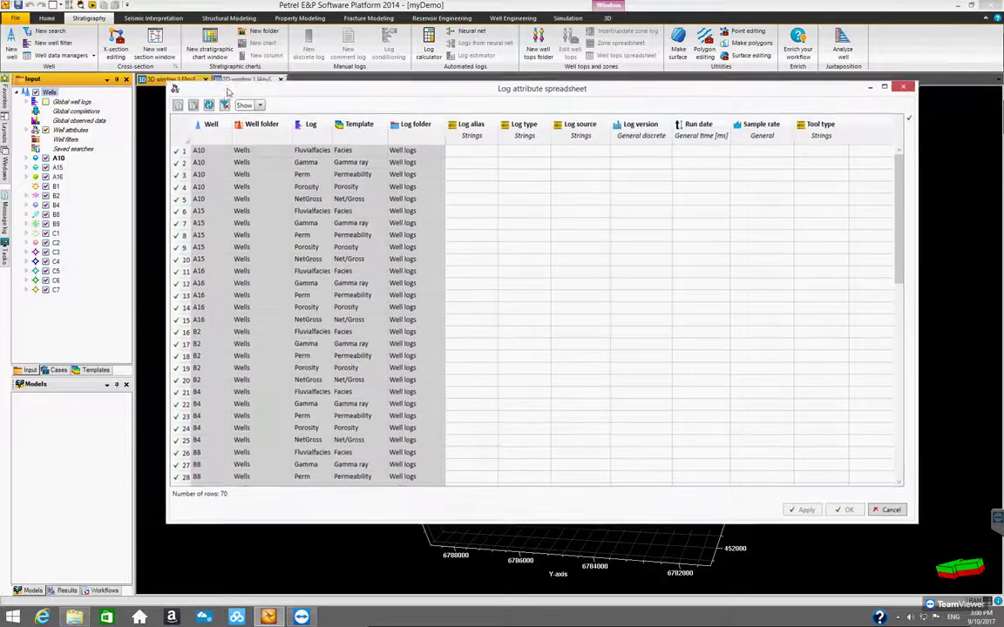
left_click(449, 242)
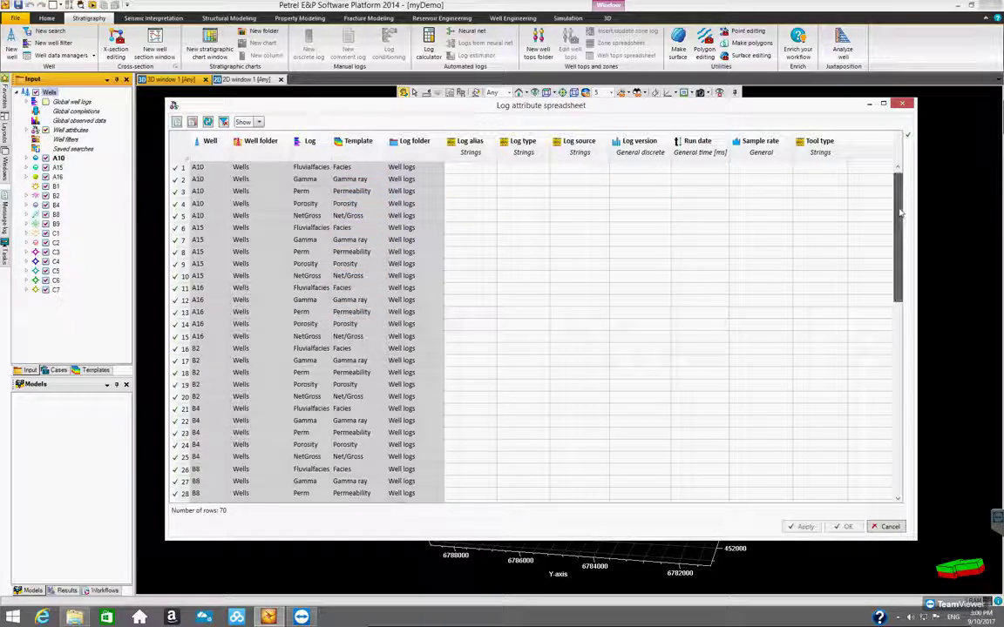
left_click_drag(900, 213, 908, 160)
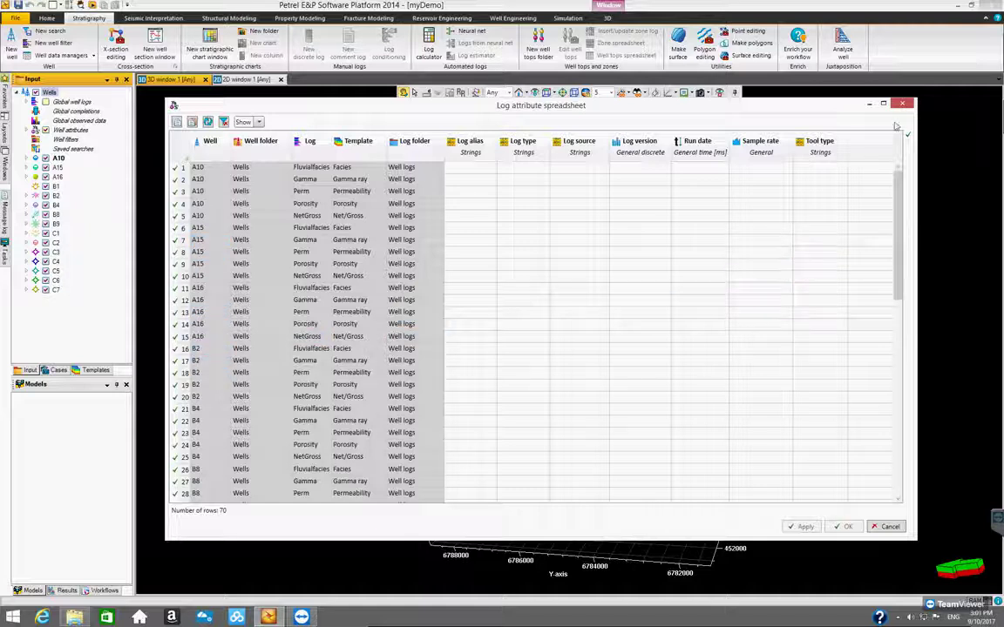
key("Escape")
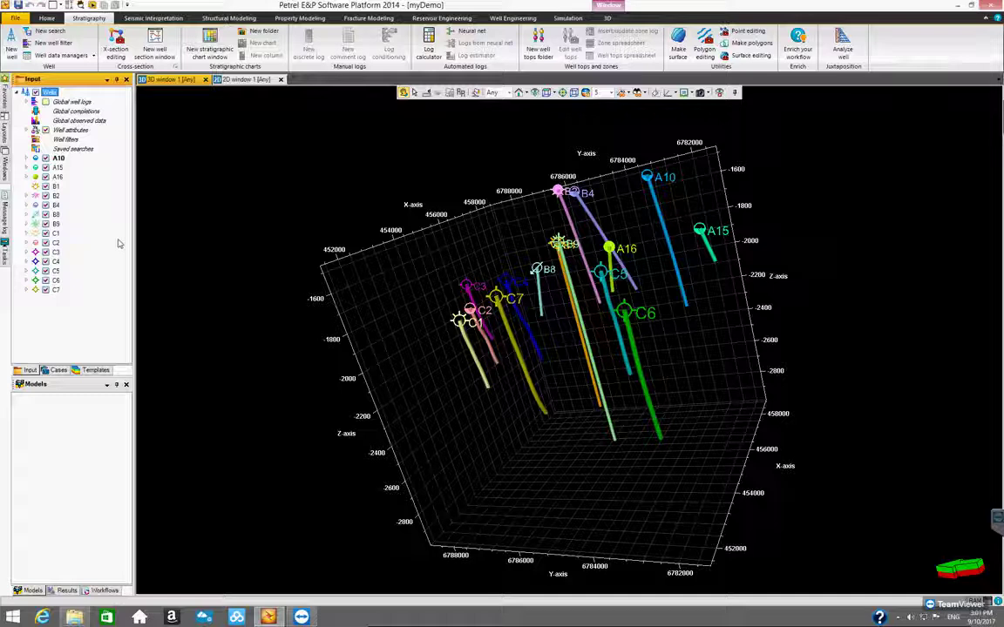
left_click_drag(579, 401, 261, 336)
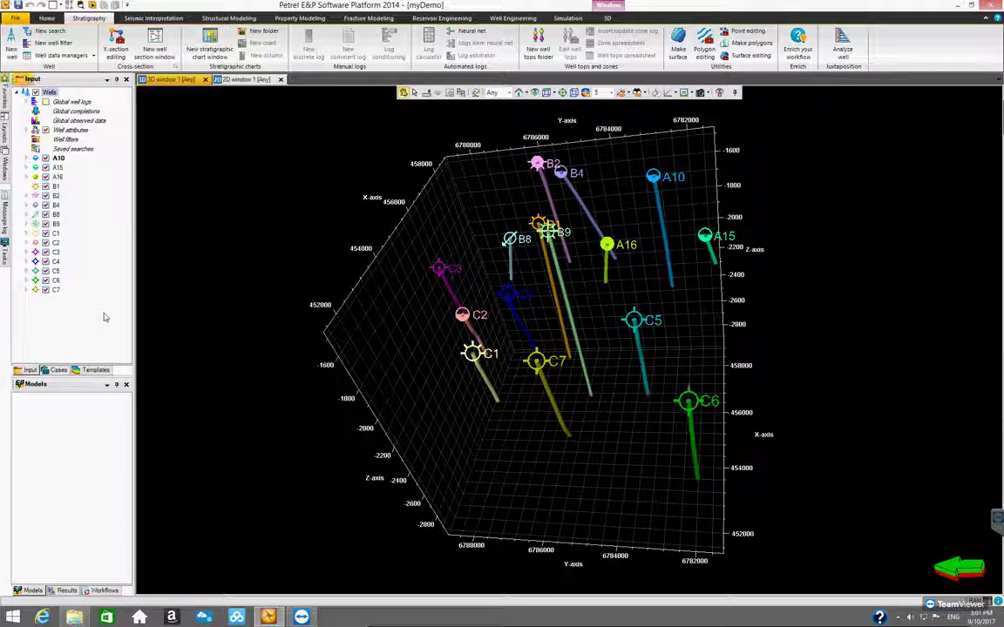
left_click(103, 317)
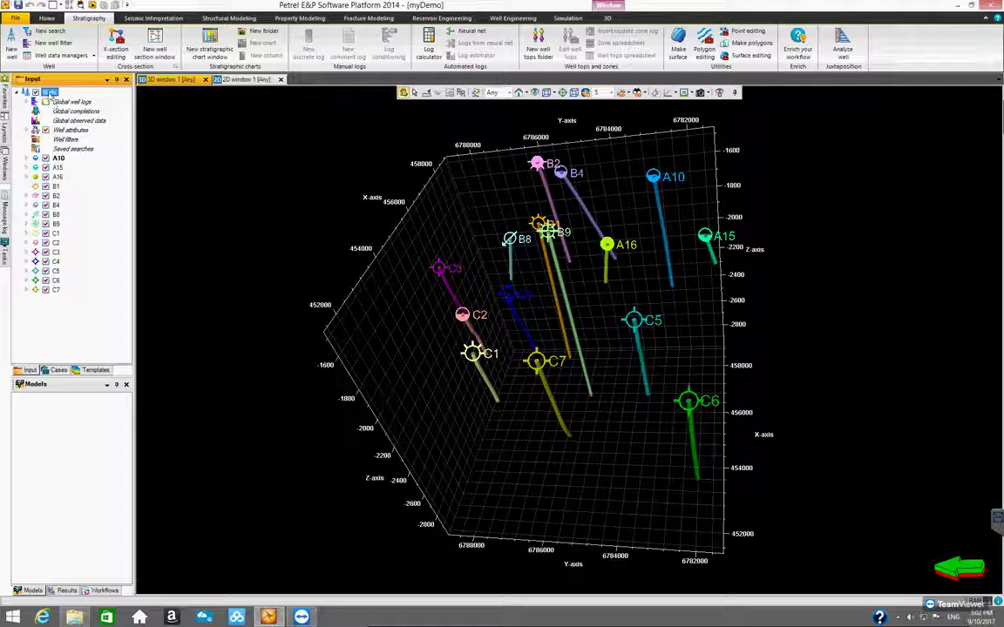
Insert a new subfolder in the Wells folder and rename it A
right_click(51, 93)
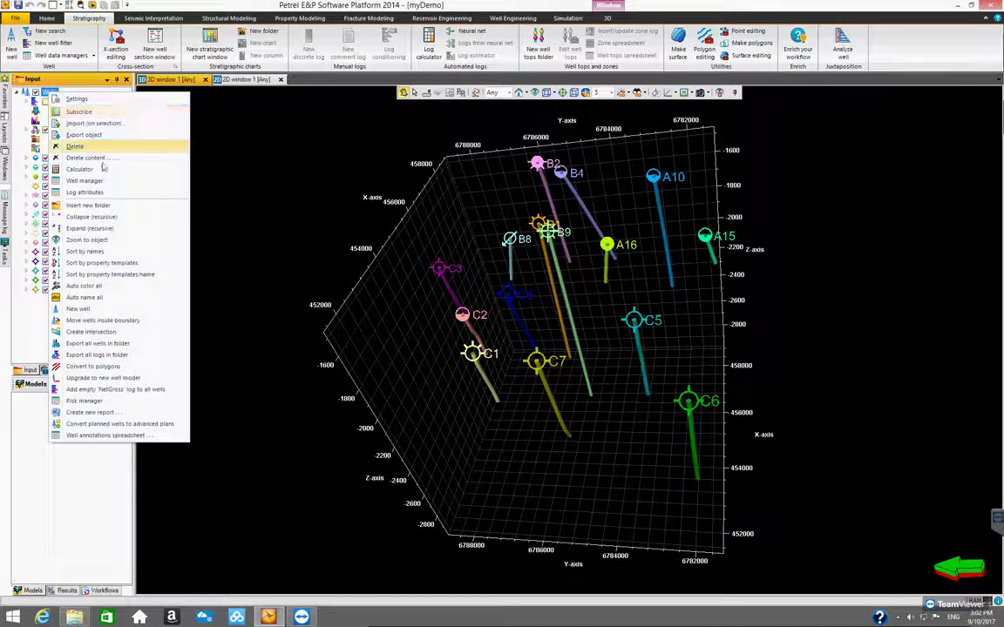
left_click(96, 207)
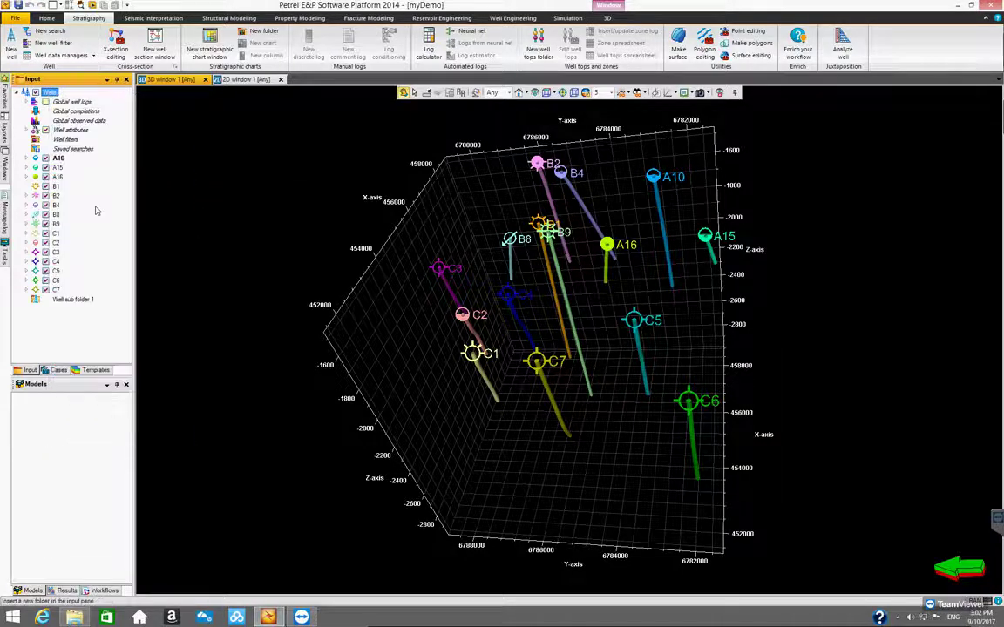
left_click(83, 299)
left_click(79, 300)
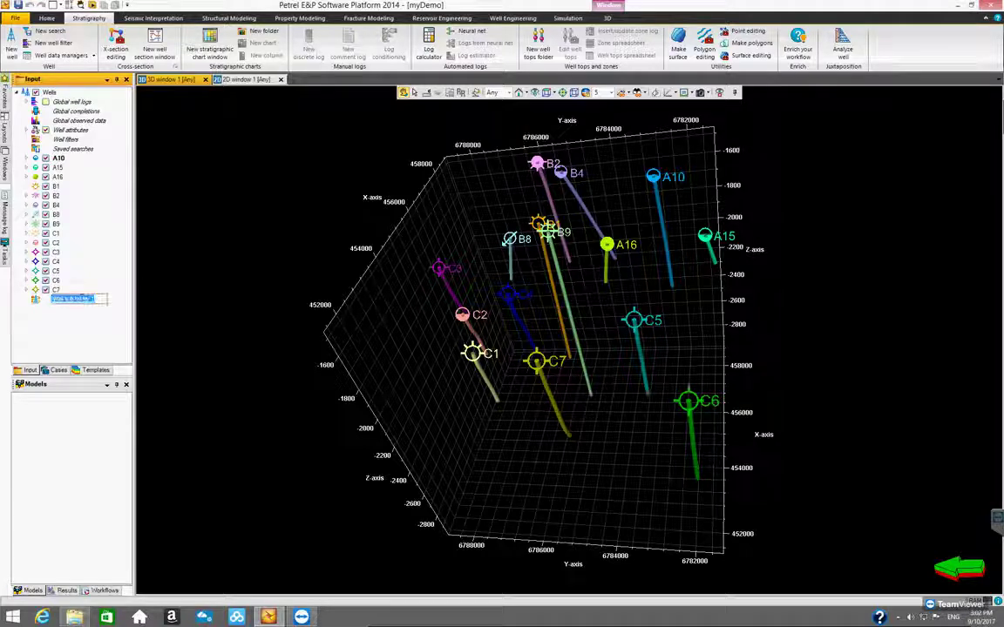
type("A")
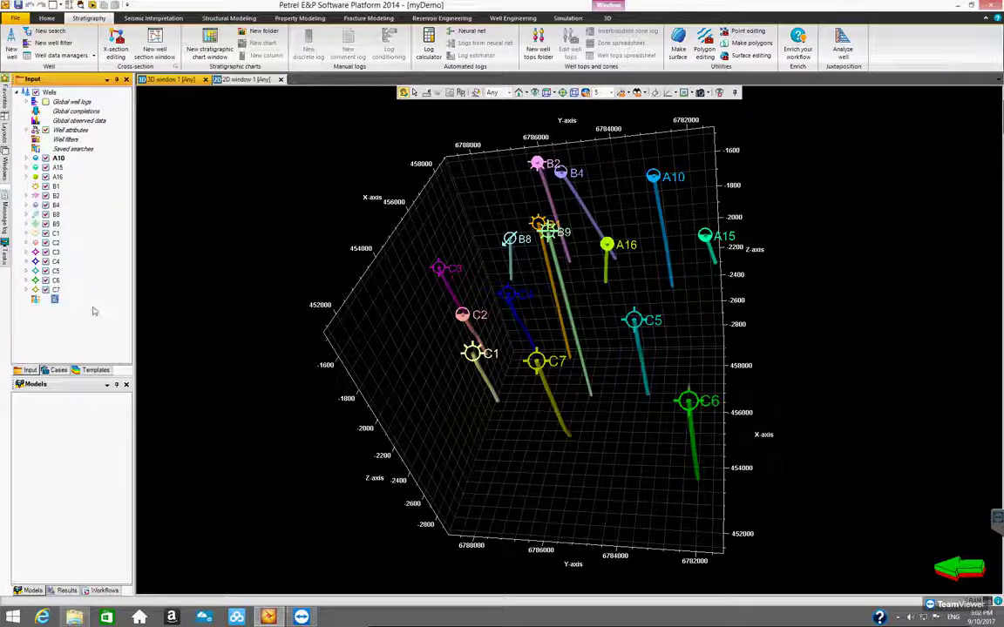
key("Return")
Insert a second subfolder in the Wells folder and rename it B
left_click(50, 93)
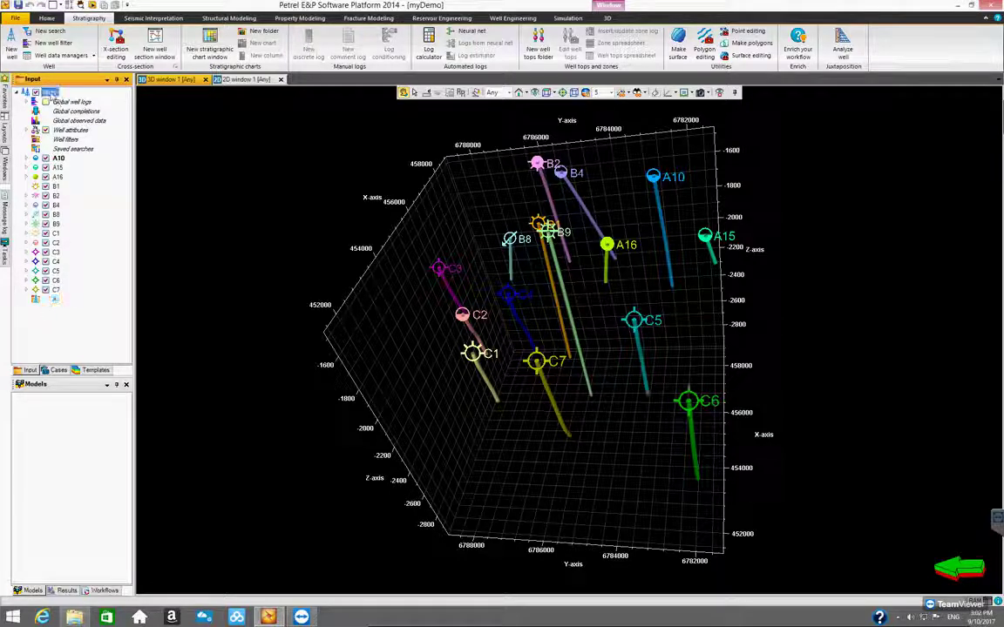
right_click(52, 95)
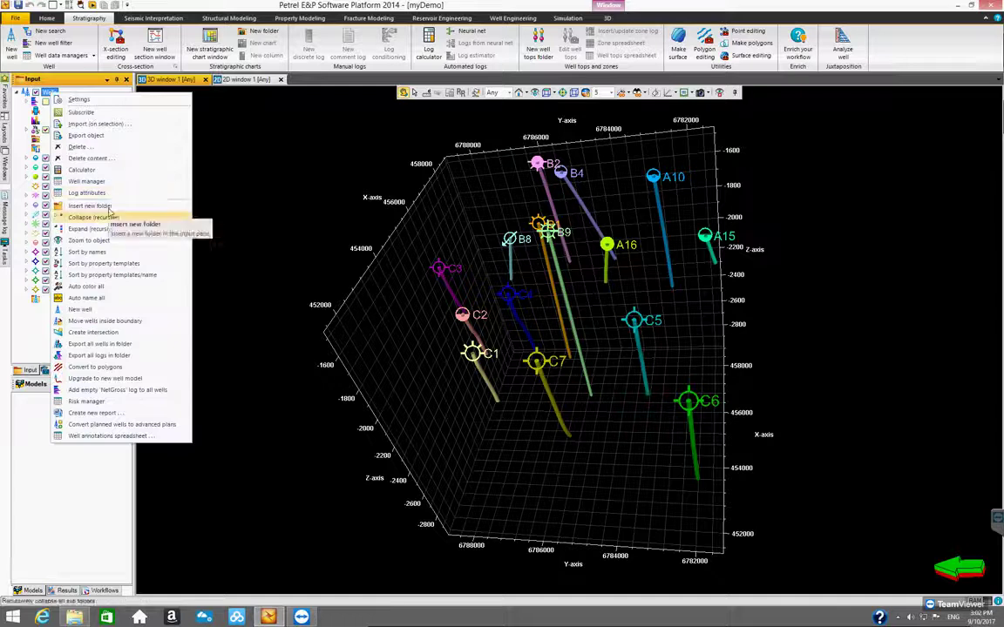
left_click(109, 210)
left_click(70, 309)
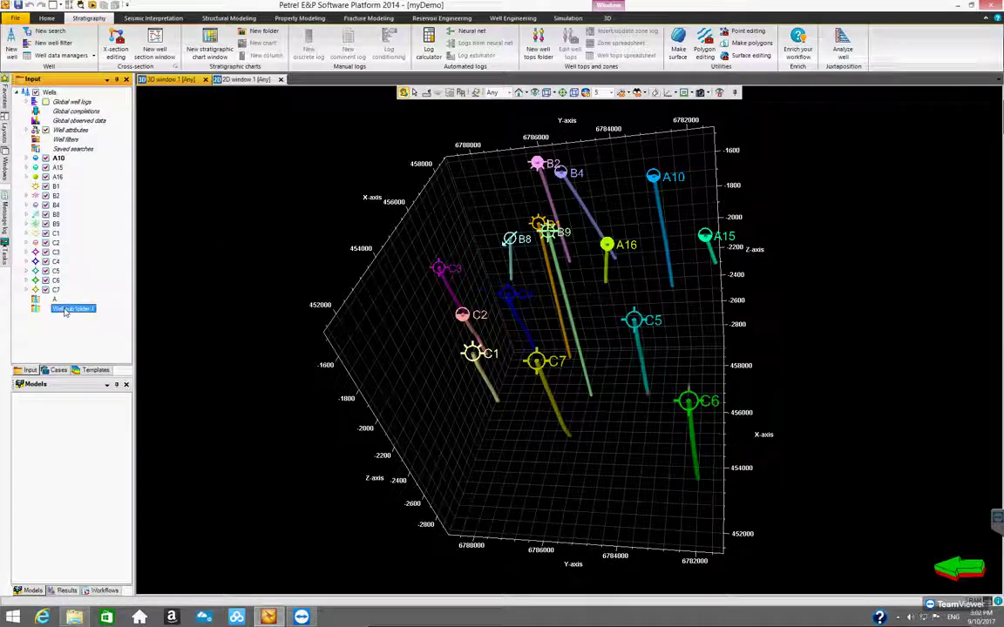
left_click(67, 308)
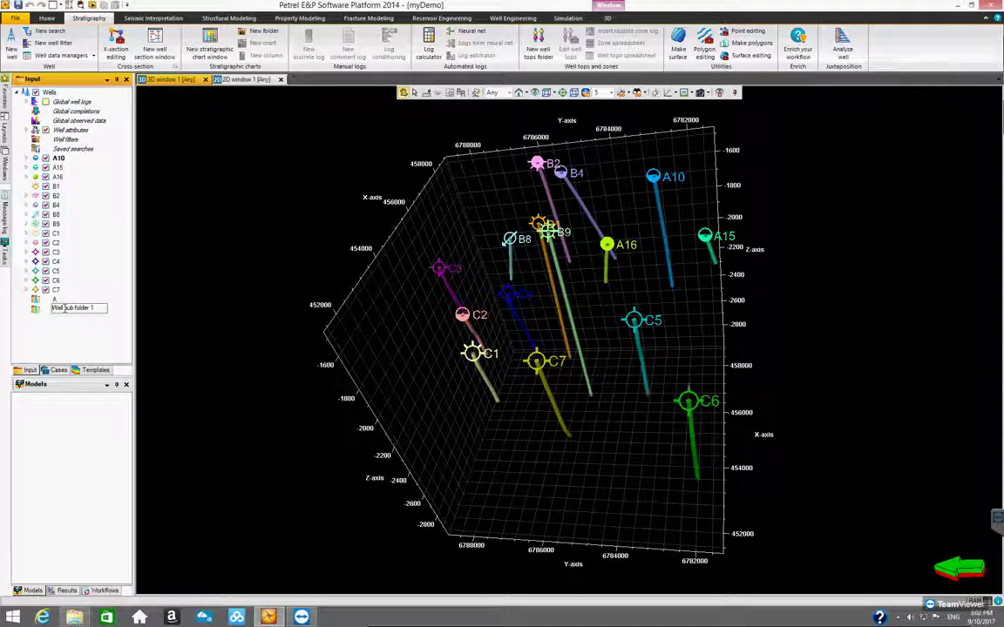
key("ctrl+a")
type("B")
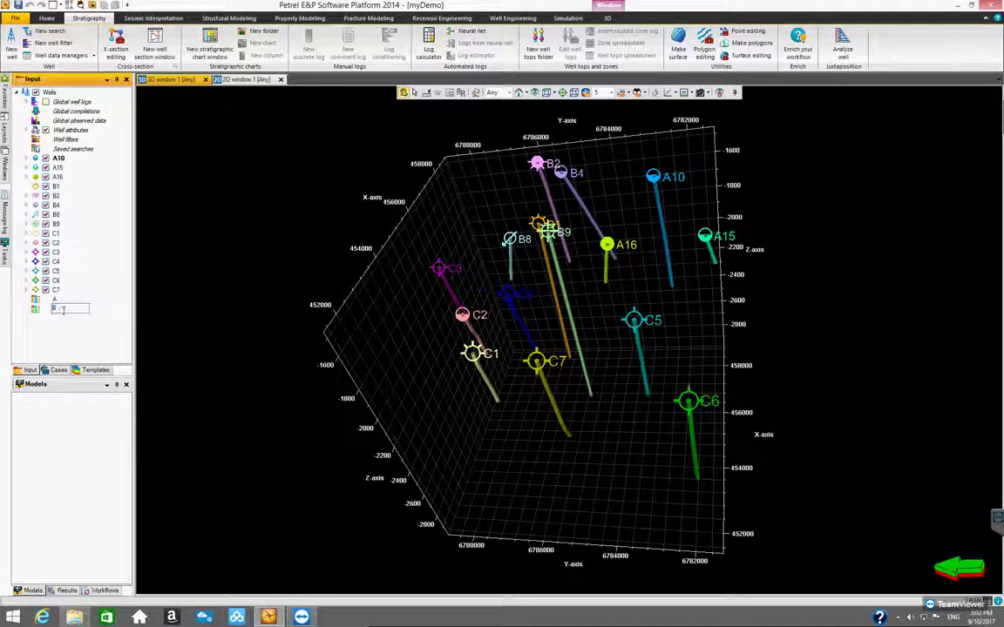
Insert a third subfolder in the Wells folder and rename it C
left_click(48, 92)
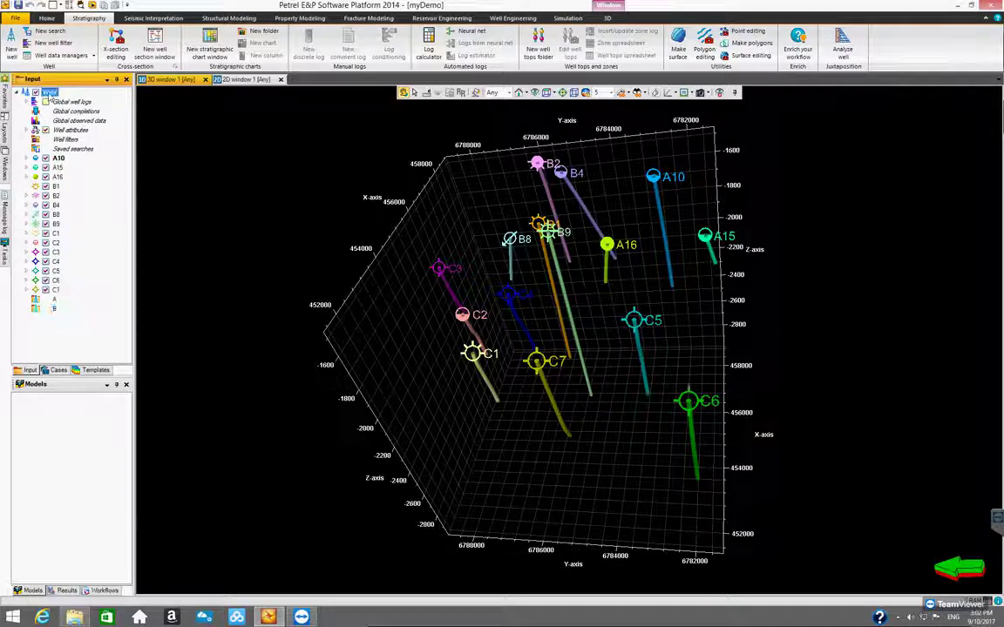
right_click(49, 97)
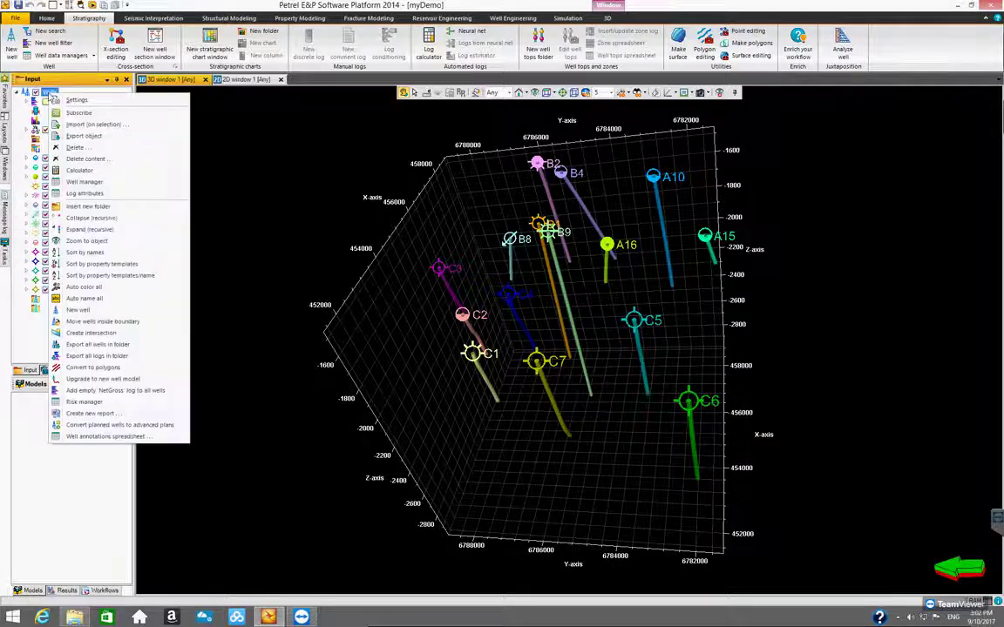
left_click(94, 207)
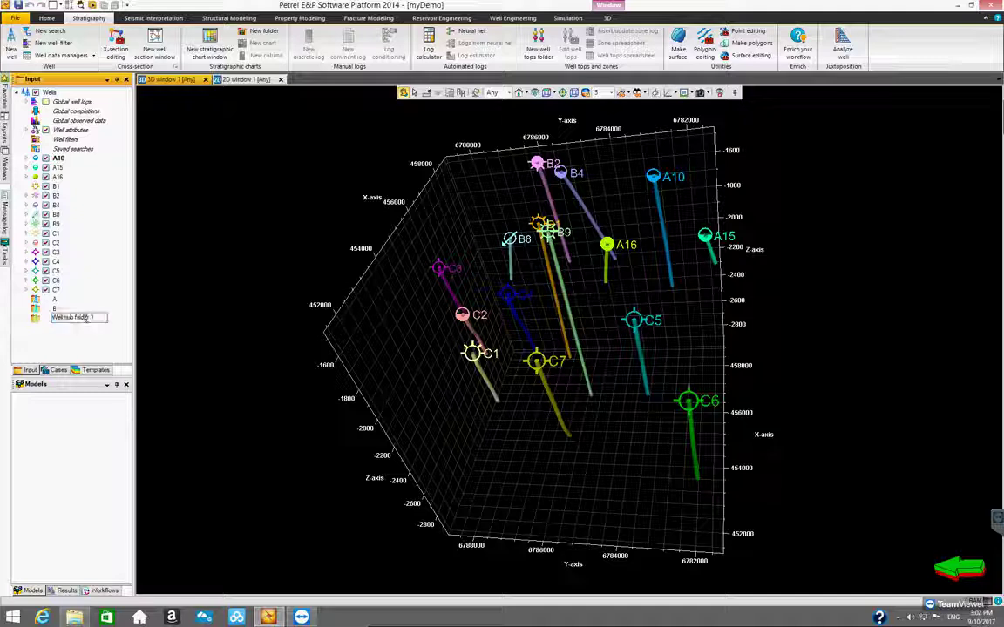
left_click_drag(85, 318, 52, 318)
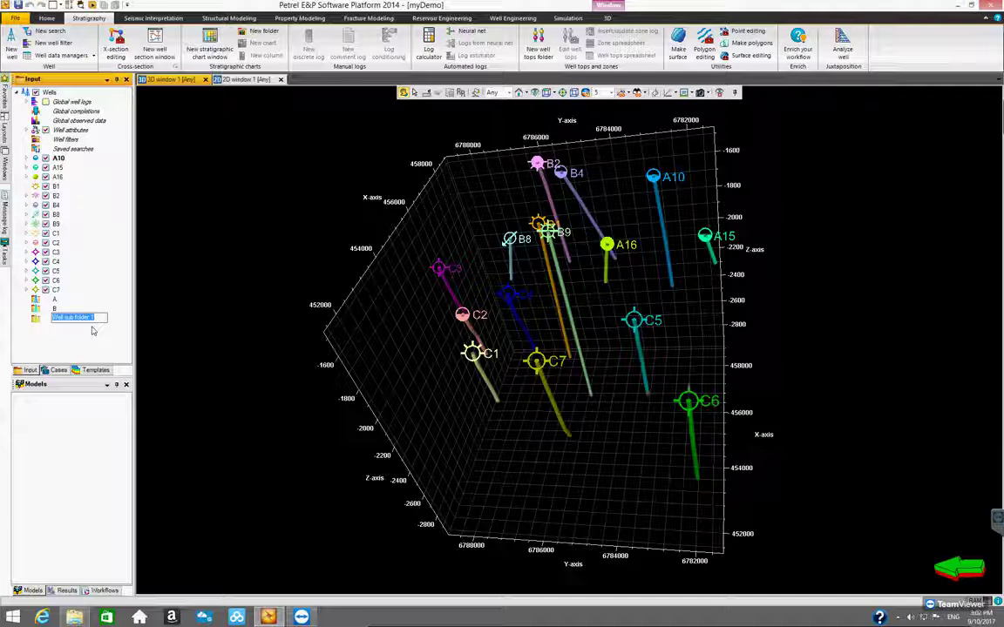
type("C")
key("Return")
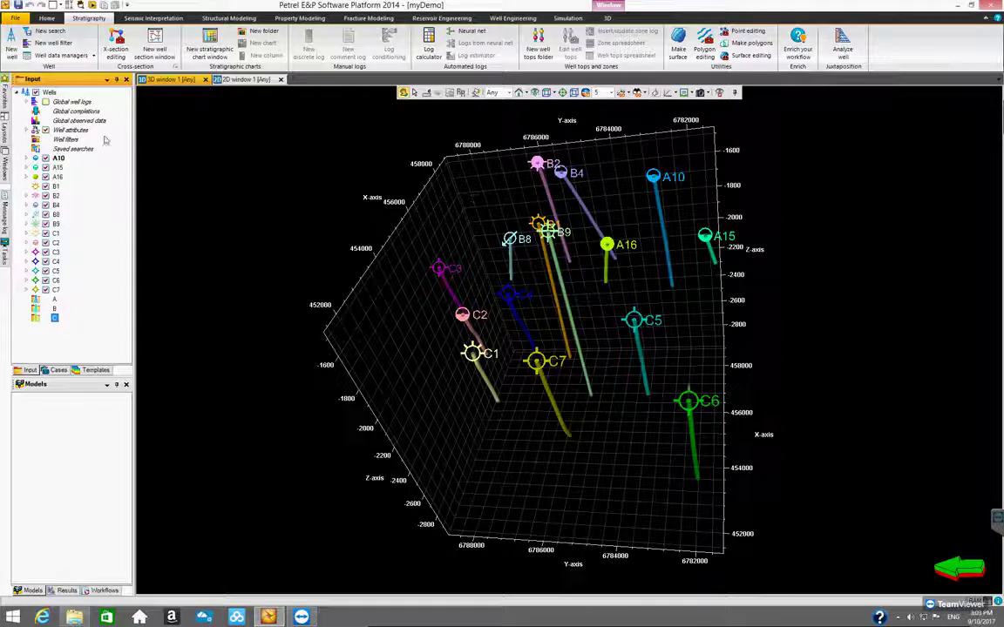
Move wells A10, A15 and A16 together into subfolder A
left_click(58, 159)
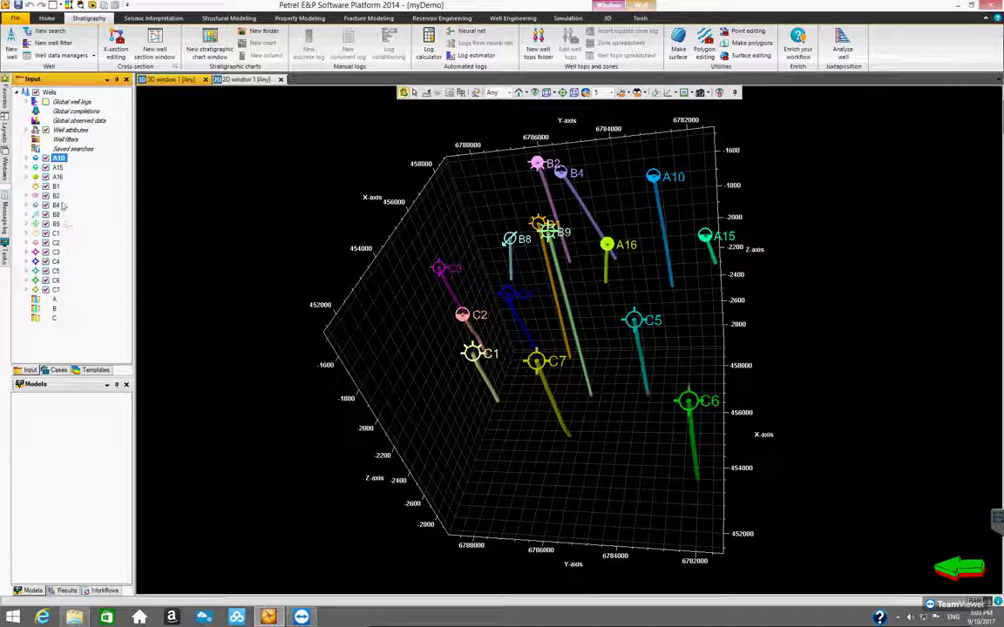
left_click(57, 177, "shift")
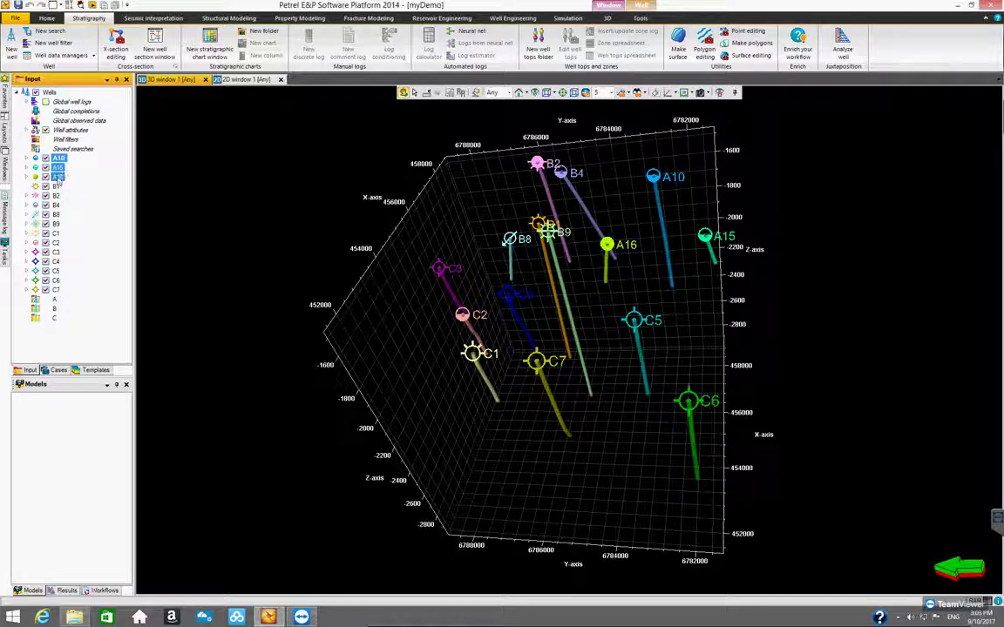
left_click_drag(62, 177, 55, 300)
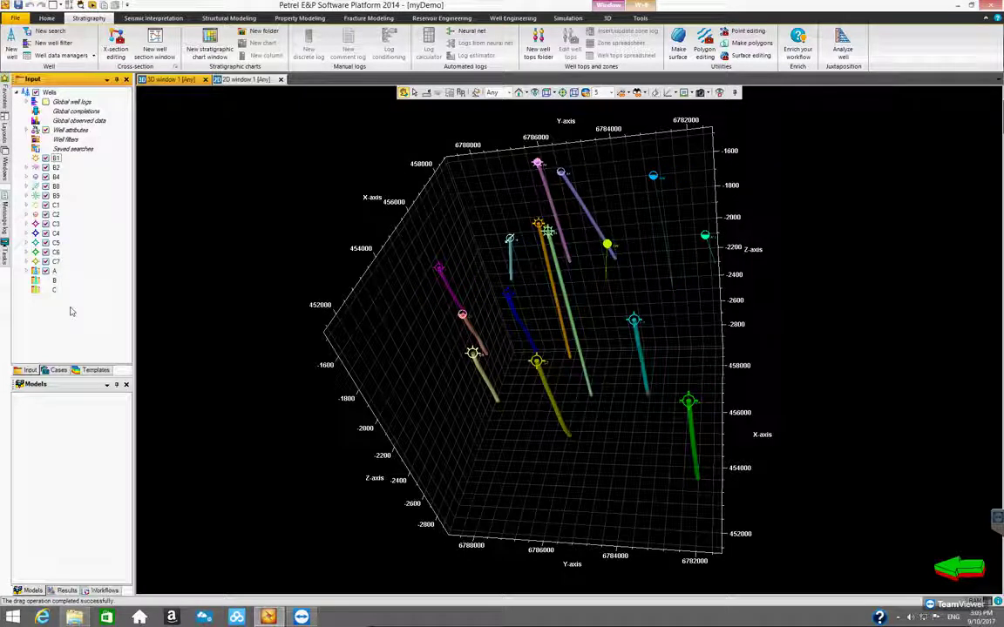
Move wells B1, B2, B4, B8 and B9 together into subfolder B
left_click(55, 159)
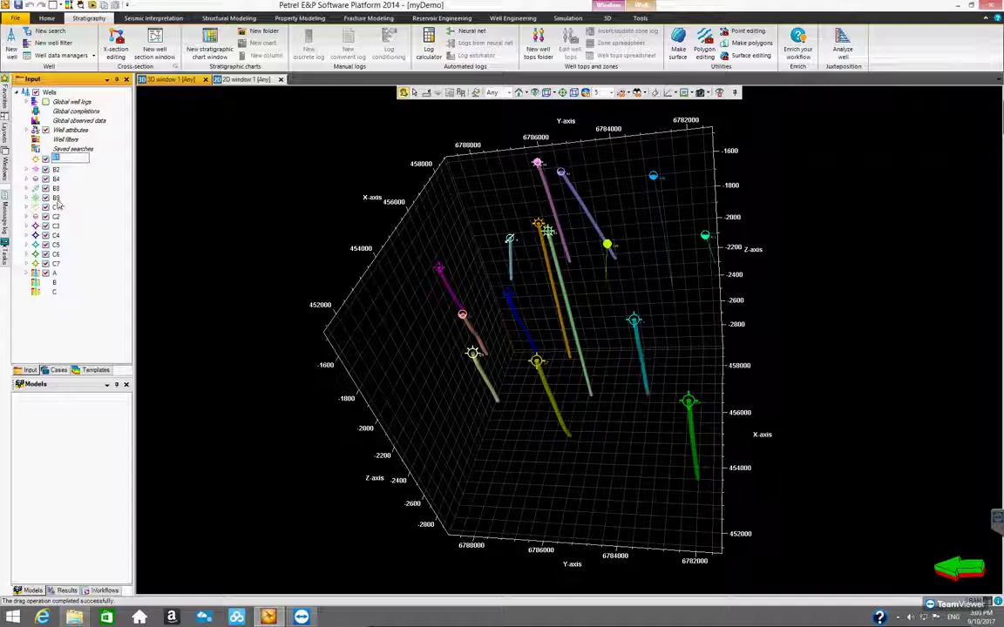
left_click(56, 200, "shift")
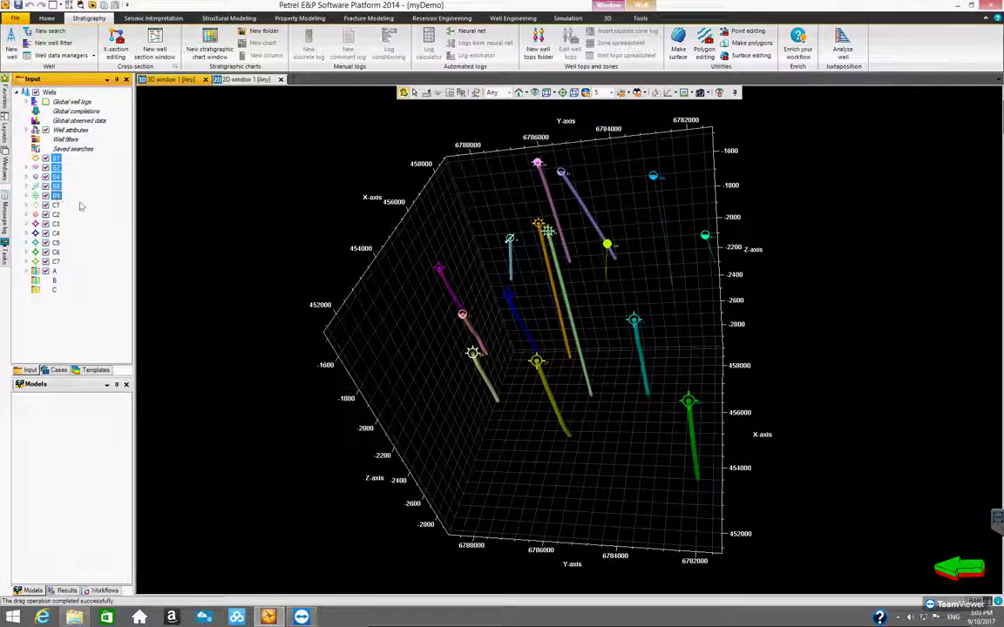
mouse_move(70, 271)
left_mouse_down()
mouse_move(54, 257)
mouse_move(58, 290)
mouse_move(78, 280)
left_mouse_up()
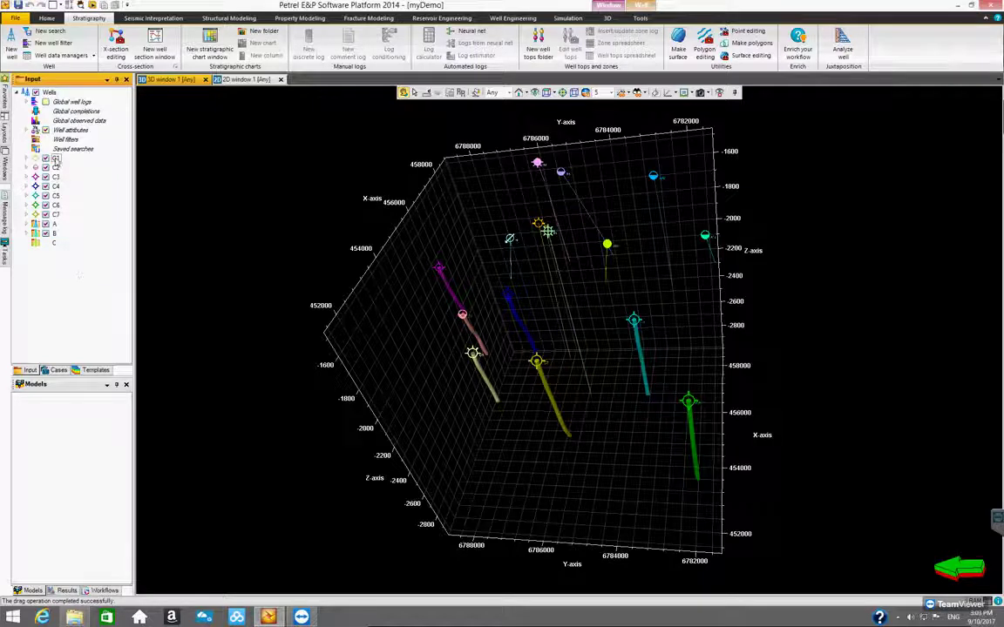
Move wells C1 through C7 together into subfolder C
key("F2")
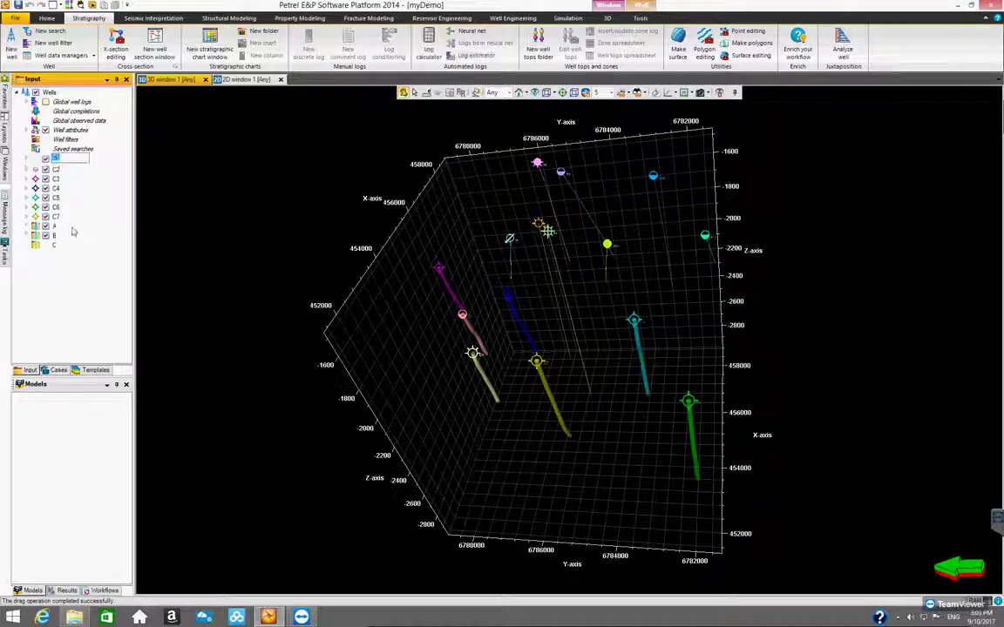
left_click(58, 218, "shift")
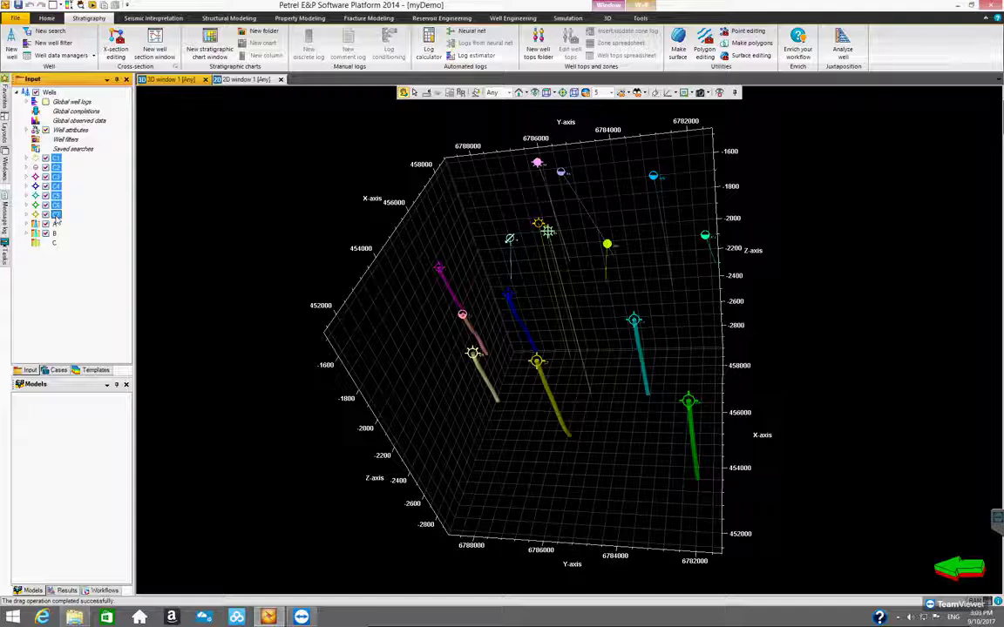
left_click_drag(60, 251, 55, 245)
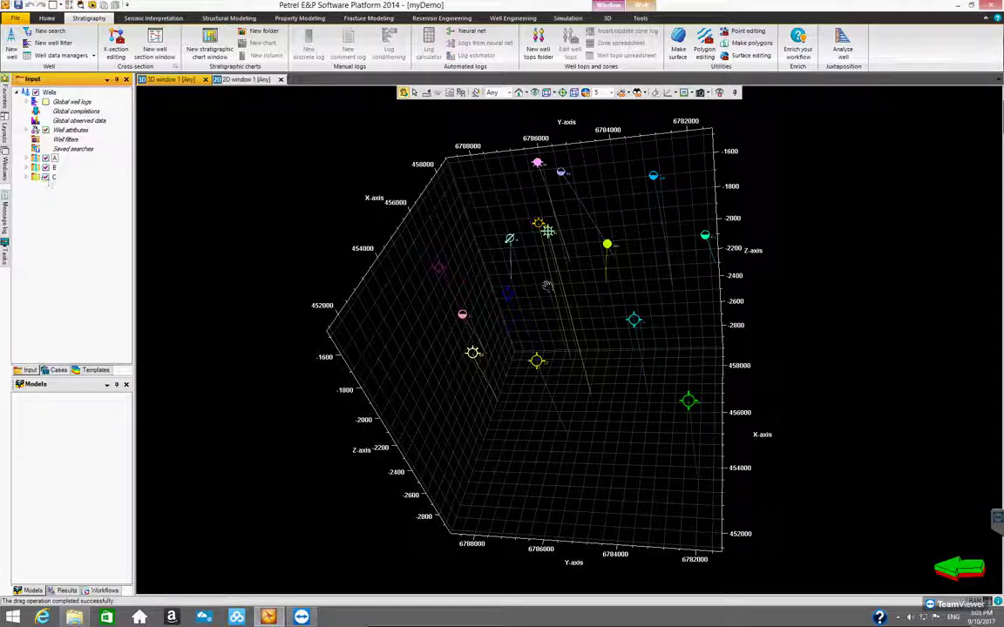
left_click_drag(523, 322, 328, 226)
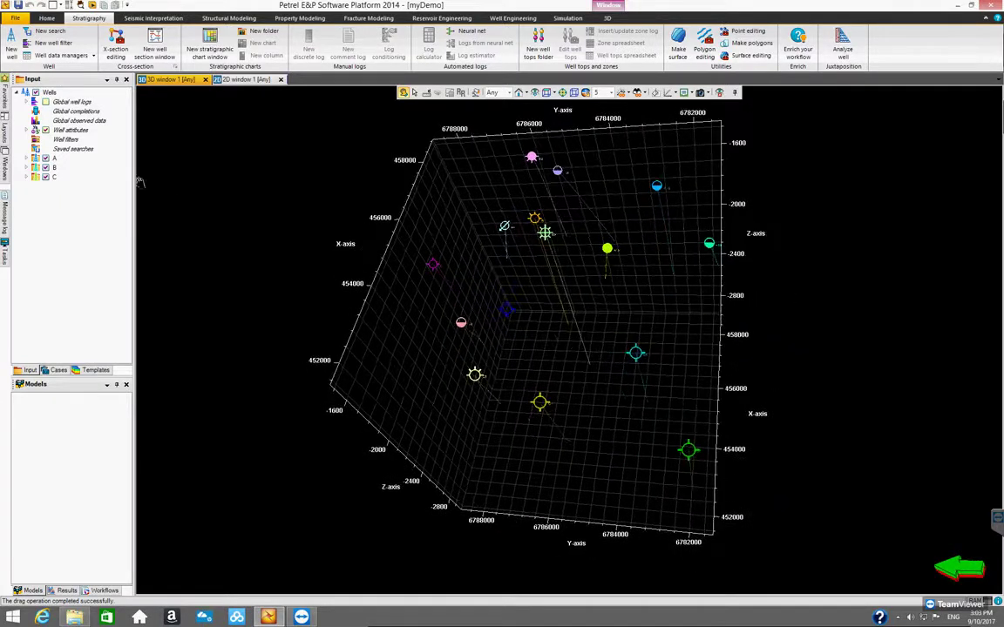
right_click(50, 92)
left_click(75, 100)
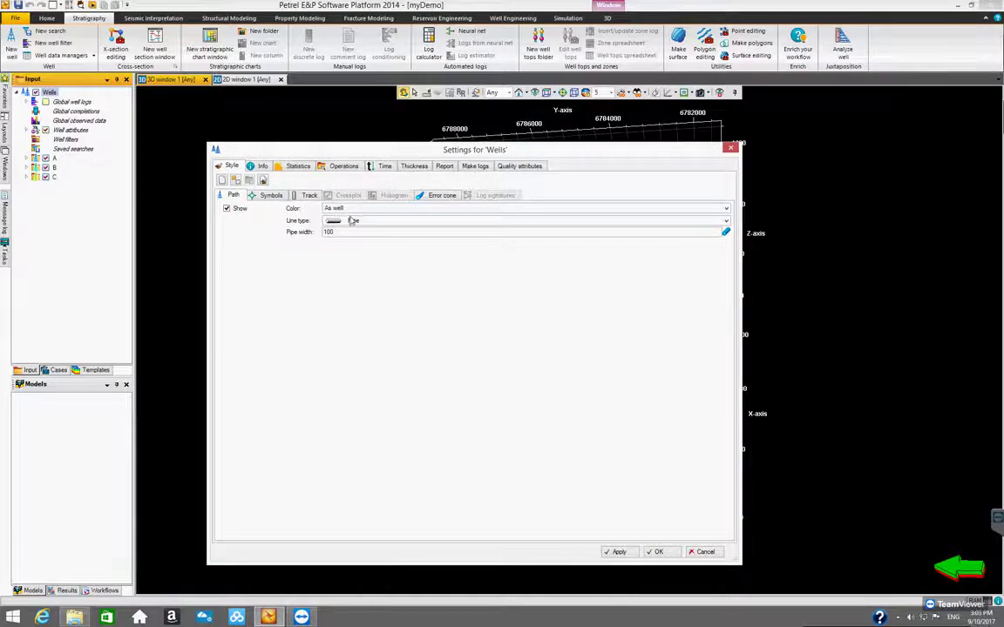
key("Escape")
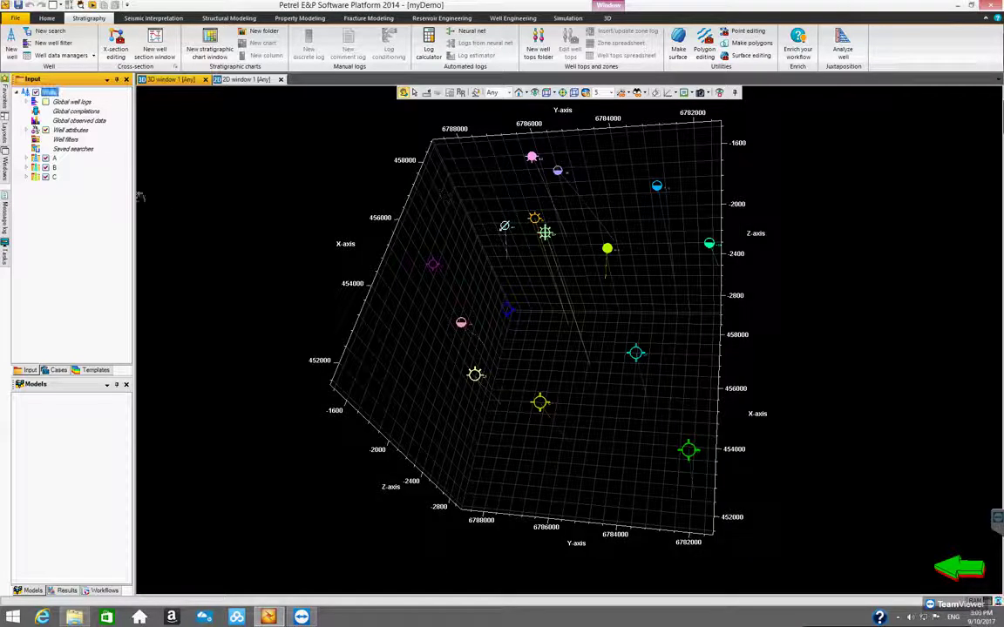
Set the pipe width of subfolder A's wells to 100 and their label font size to 300
left_click(55, 159)
right_click(57, 158)
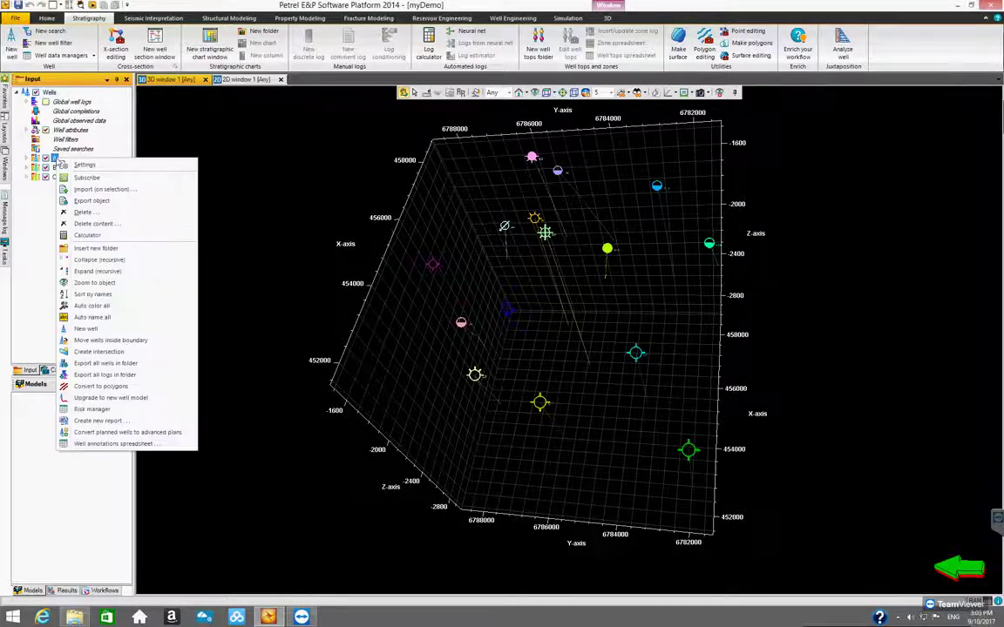
left_click(79, 148)
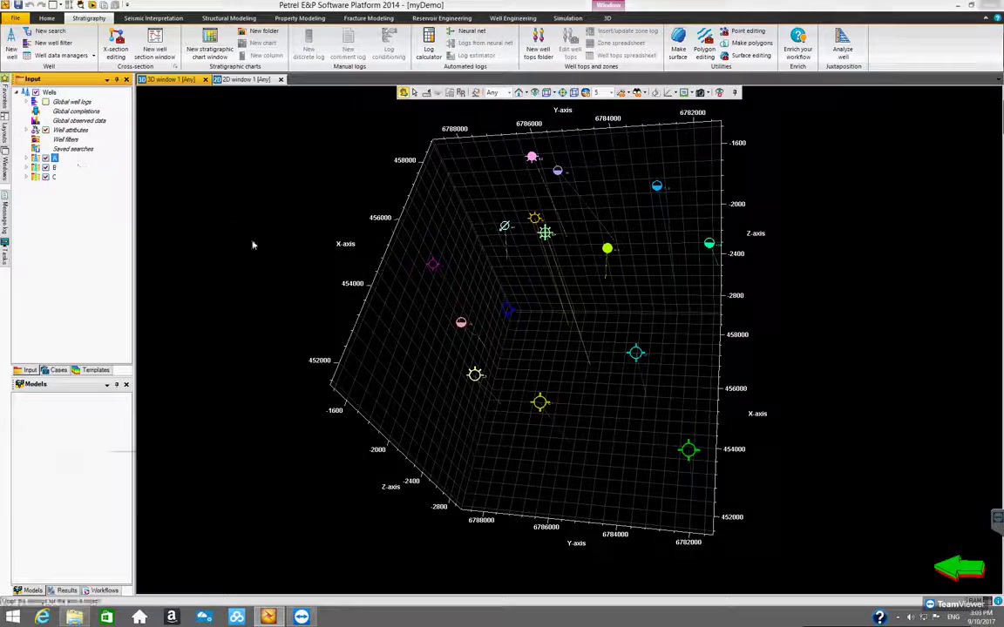
left_click_drag(320, 229, 464, 229)
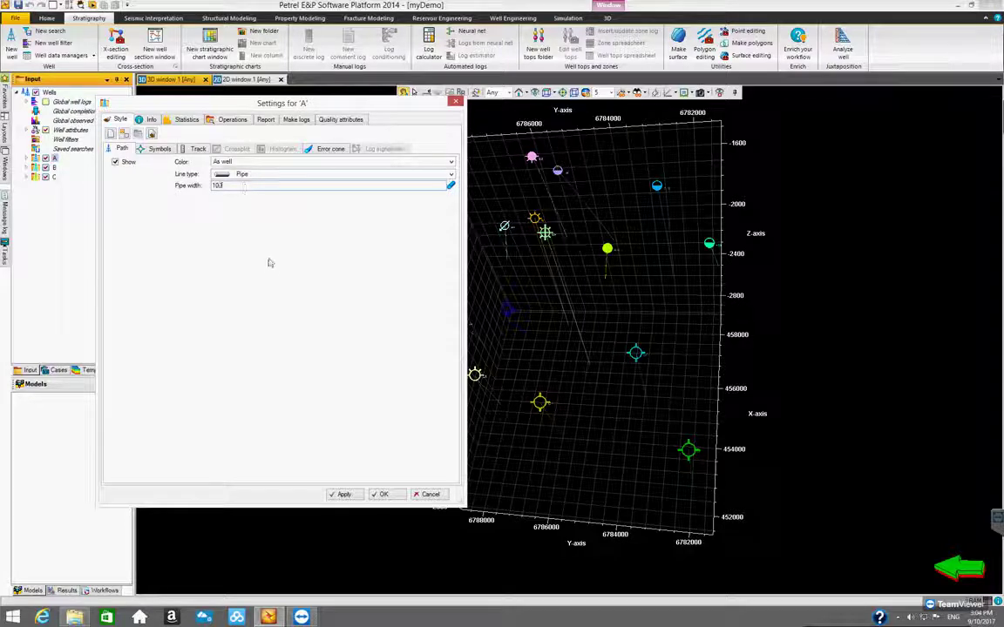
left_click(157, 148)
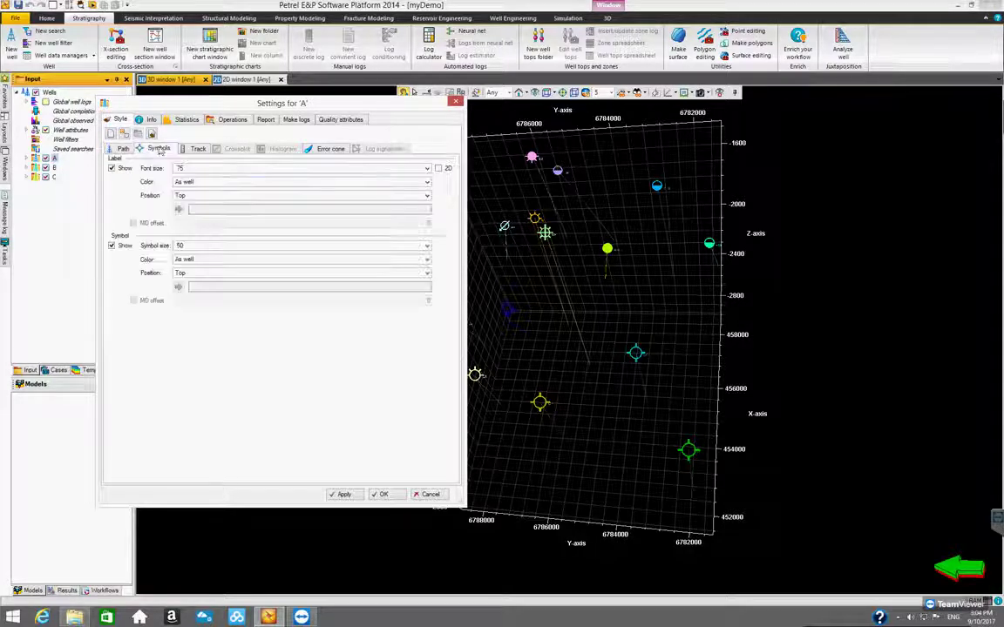
left_click(427, 168)
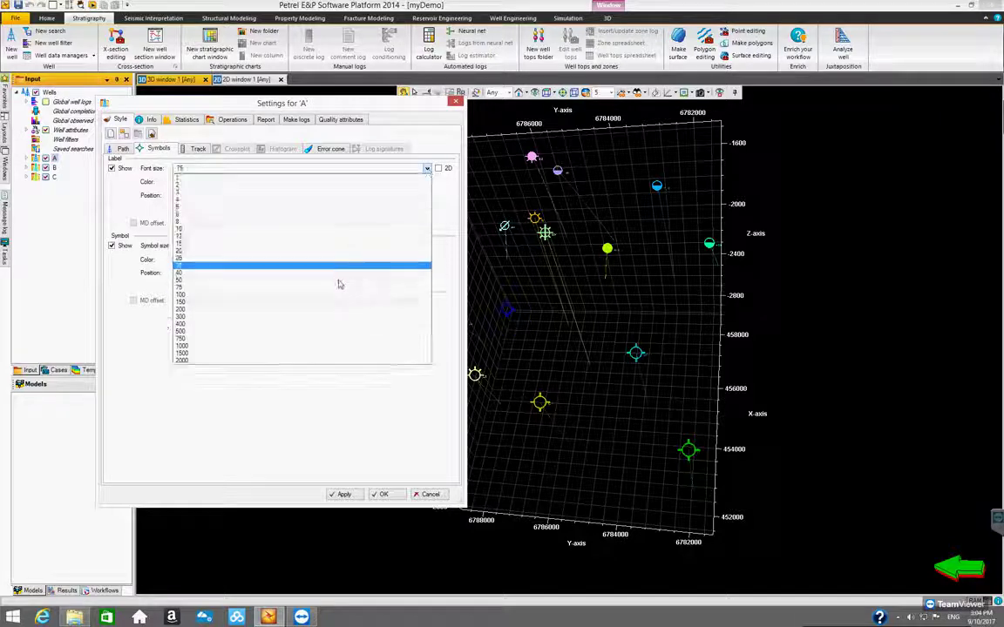
left_click(325, 323)
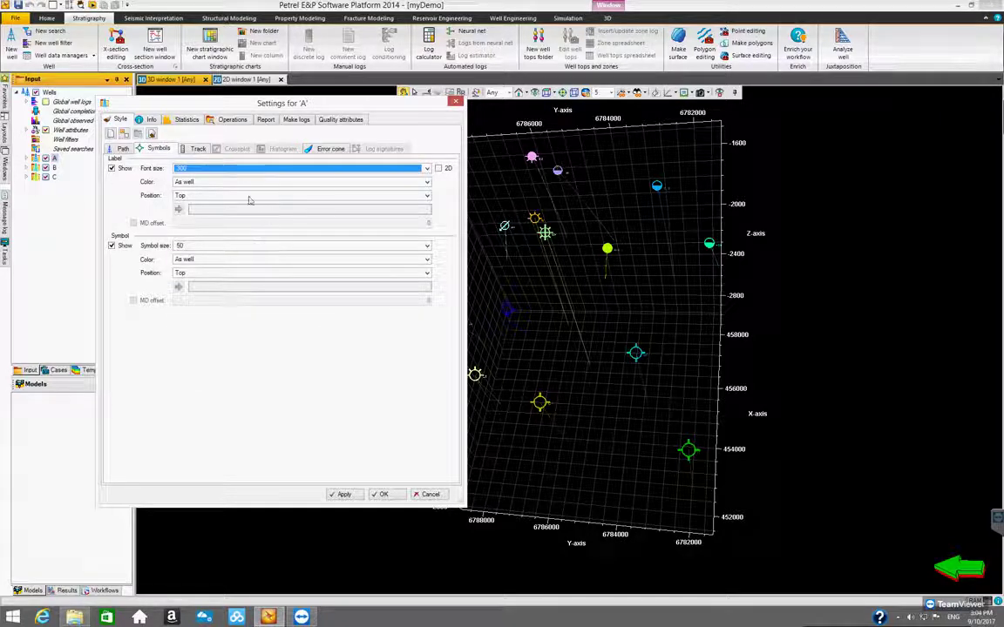
left_click(348, 494)
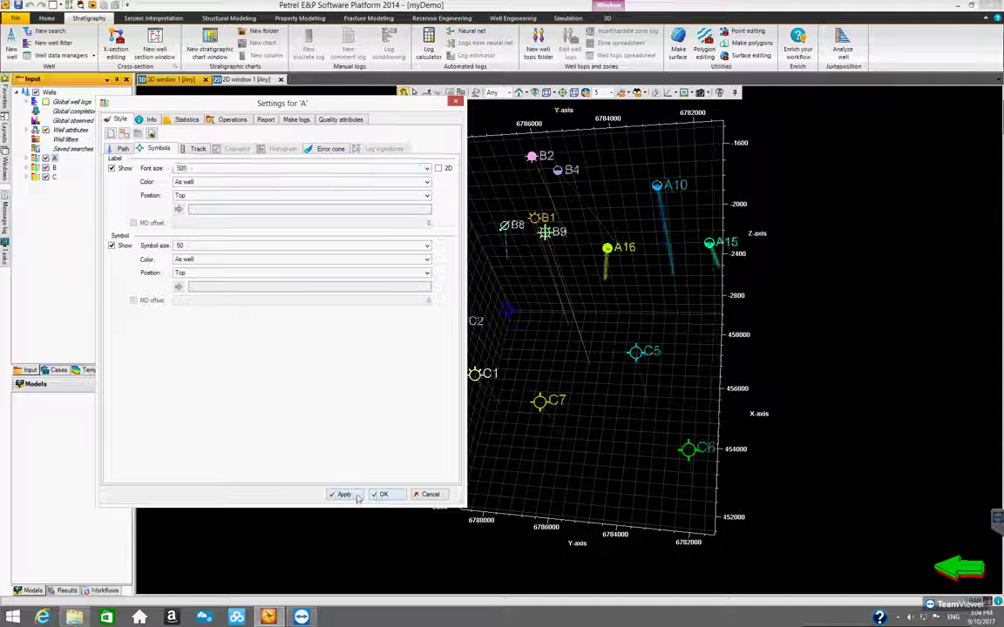
left_click(383, 494)
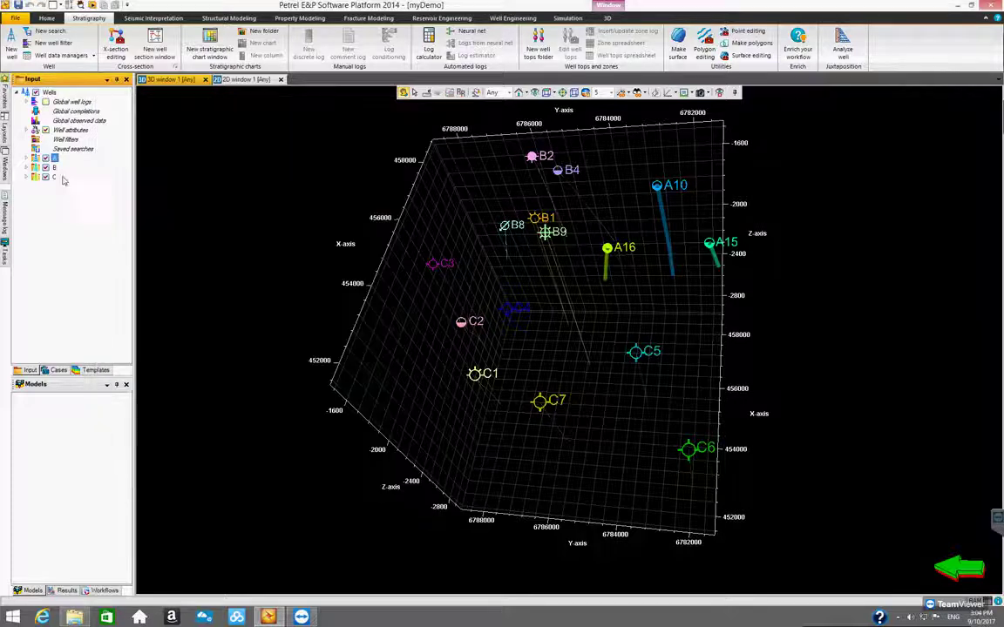
left_click(54, 168)
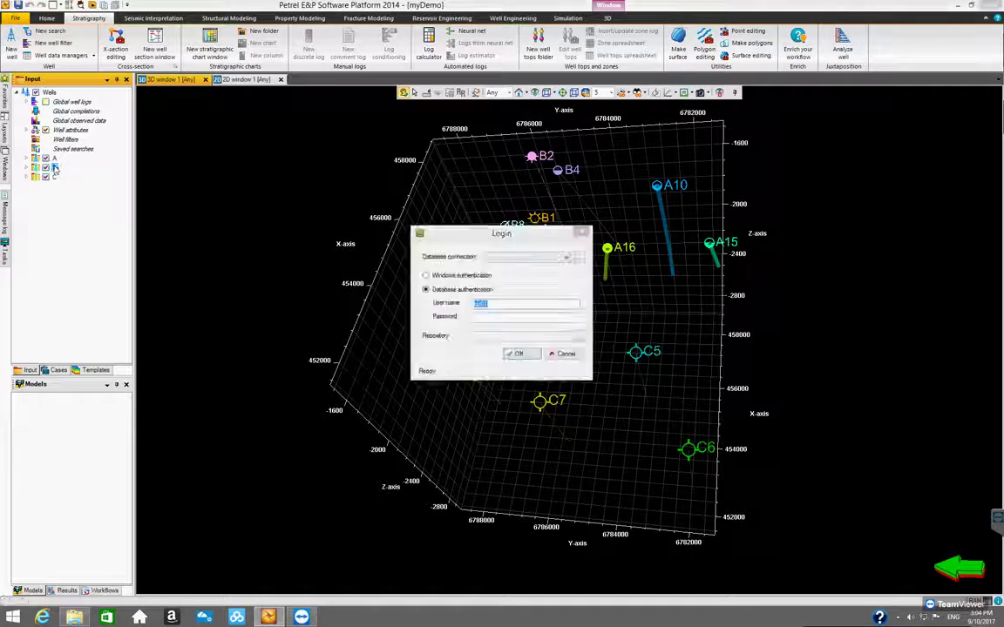
left_click(564, 354)
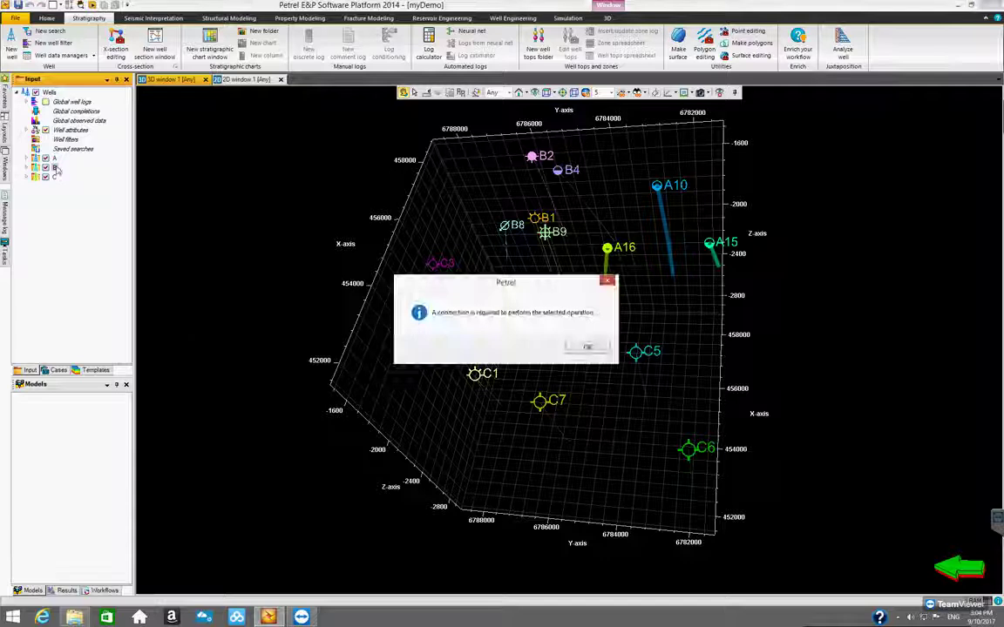
left_click(587, 347)
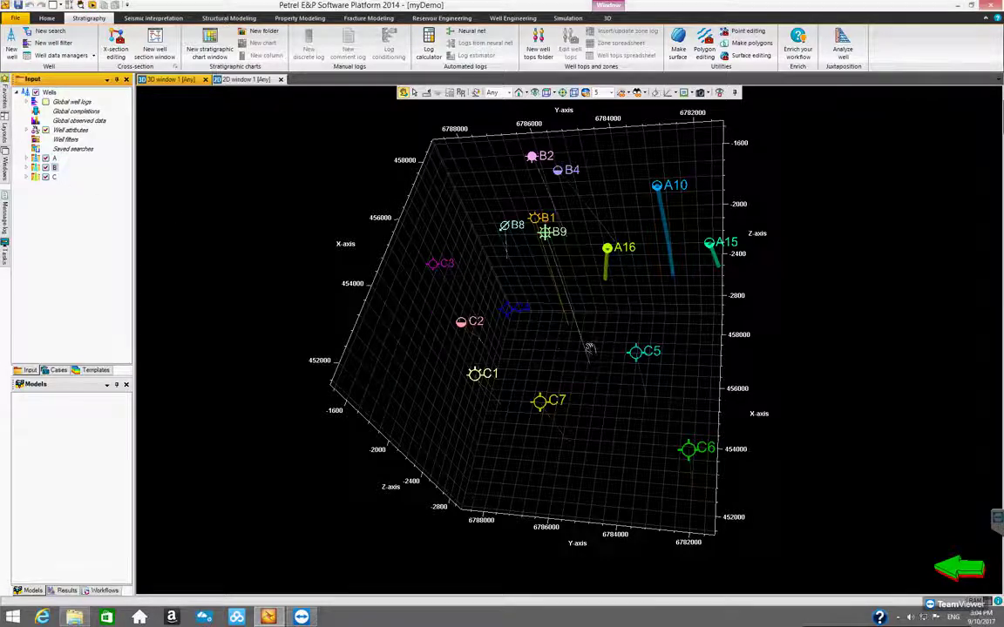
Set the label font size of subfolder B's wells to 300 with a symbol size of 50
right_click(54, 170)
left_click(78, 178)
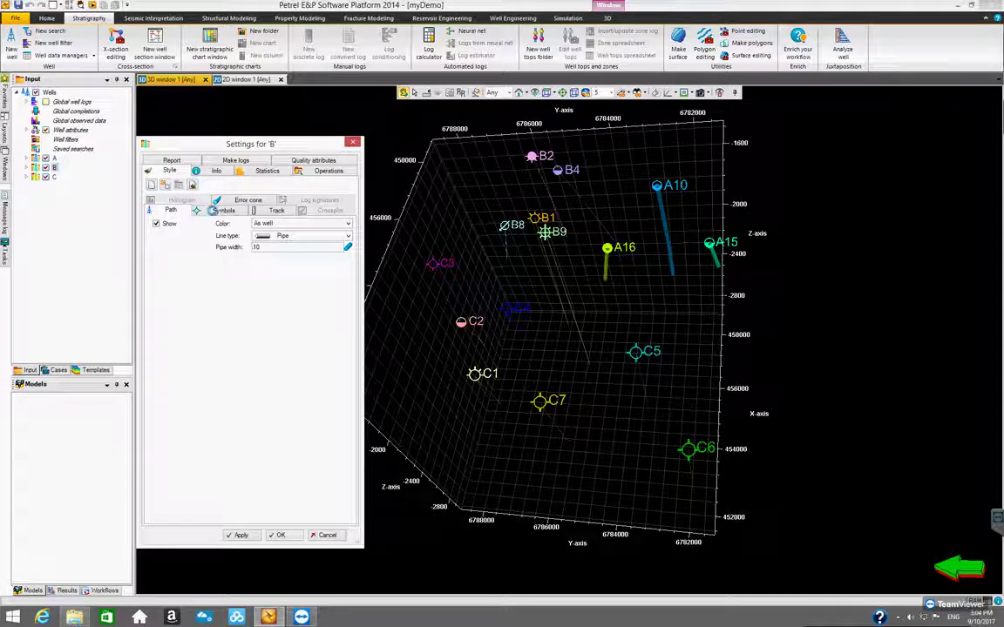
left_click(218, 211)
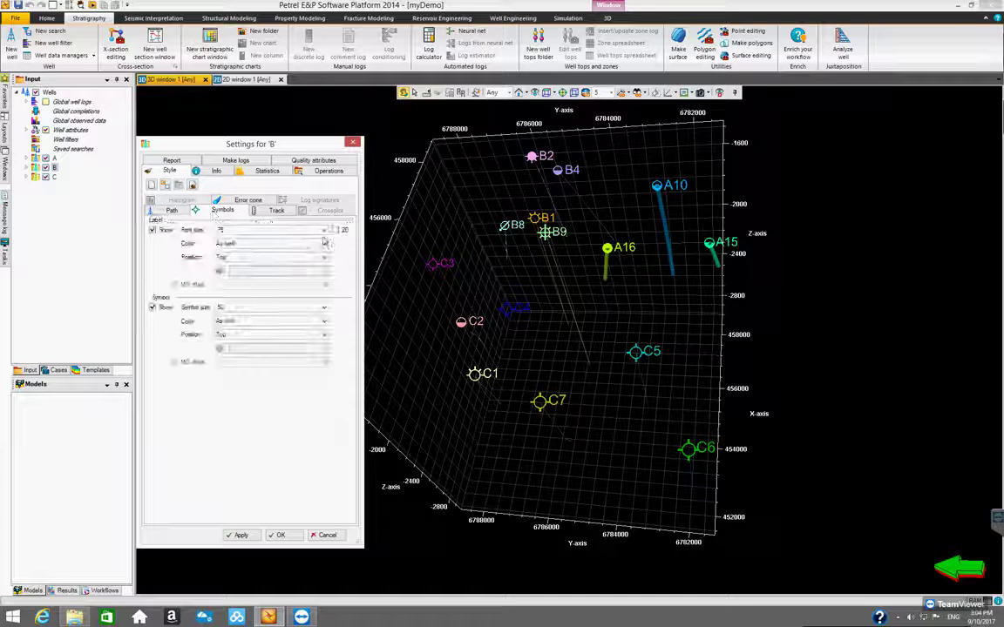
left_click(297, 229)
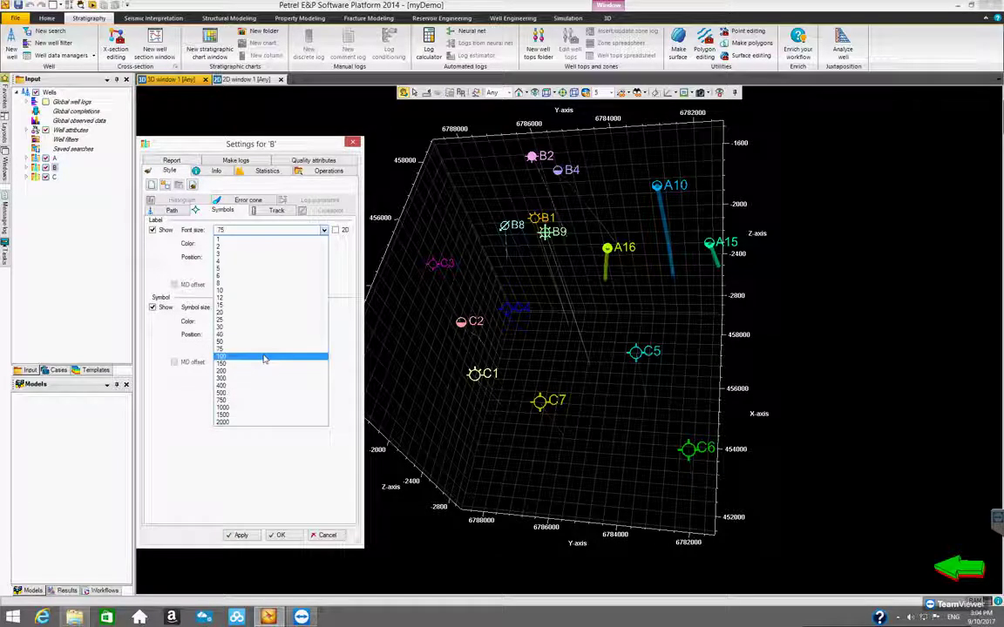
left_click(264, 358)
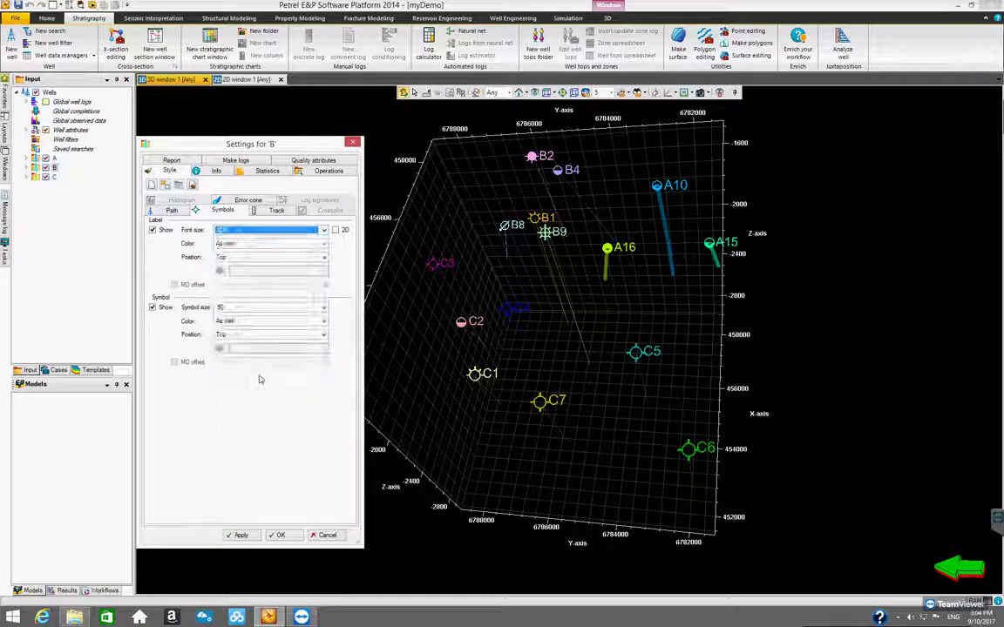
left_click(316, 308)
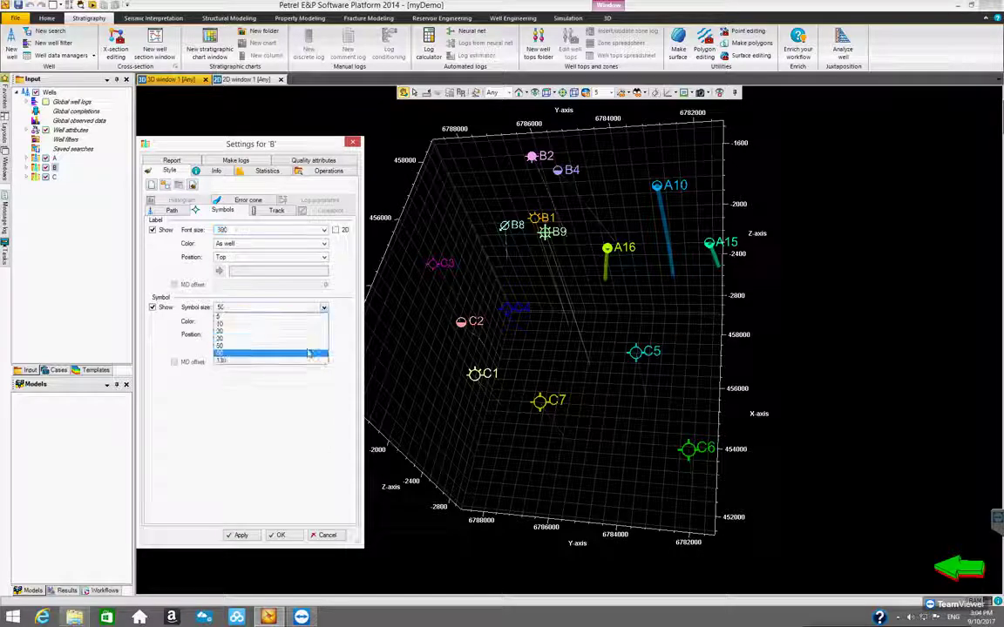
left_click(307, 351)
left_click(250, 540)
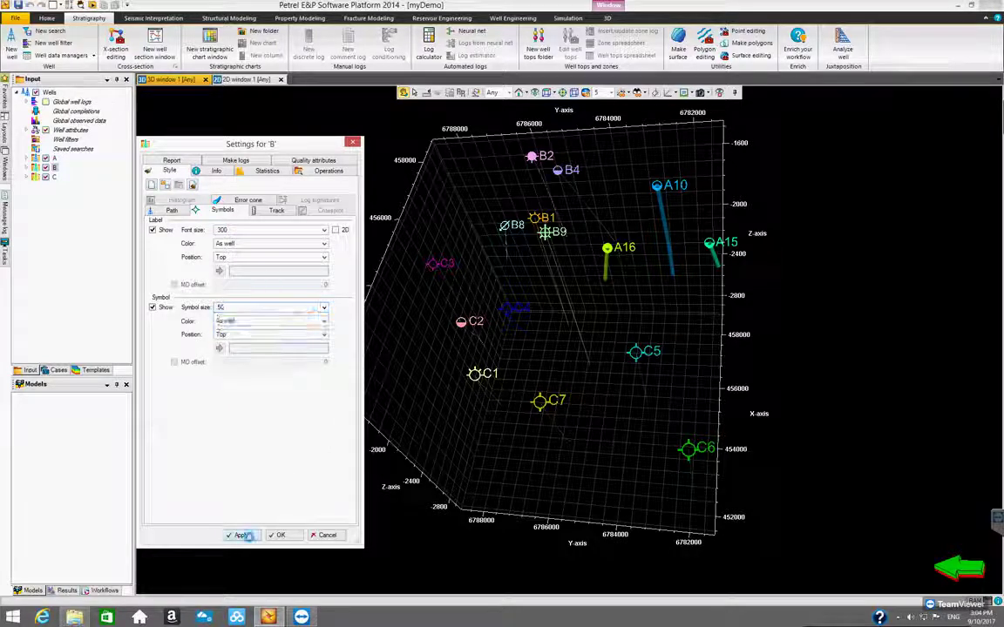
left_click(280, 536)
mouse_move(560, 342)
left_mouse_down()
mouse_move(587, 347)
mouse_move(595, 334)
mouse_move(622, 354)
mouse_move(546, 348)
mouse_move(558, 296)
mouse_move(554, 335)
left_mouse_up()
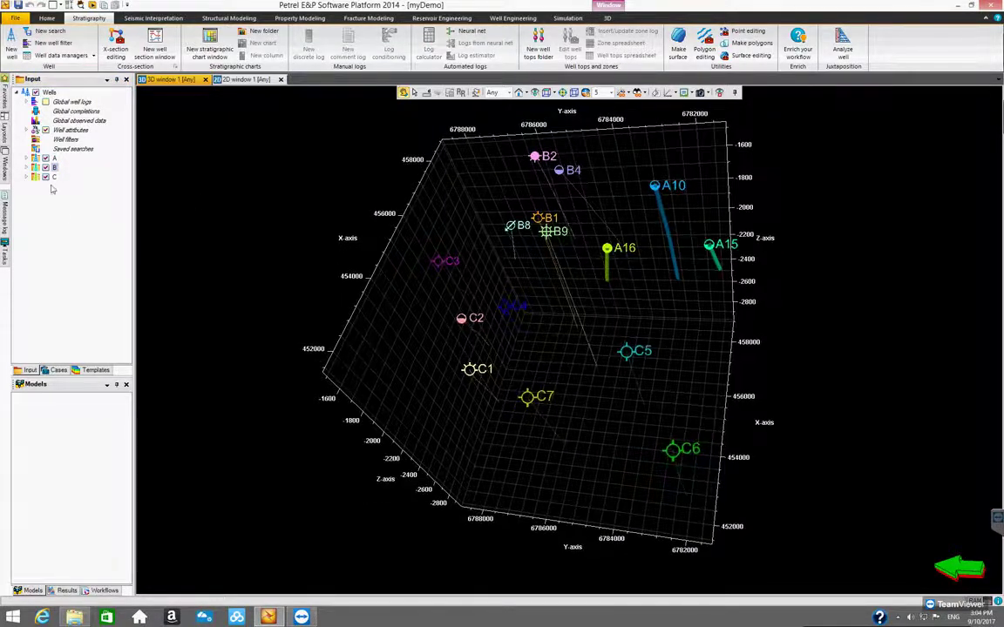
Examine how the wells and their labels appear in the 3D view and in 2D window 1
left_click(55, 178)
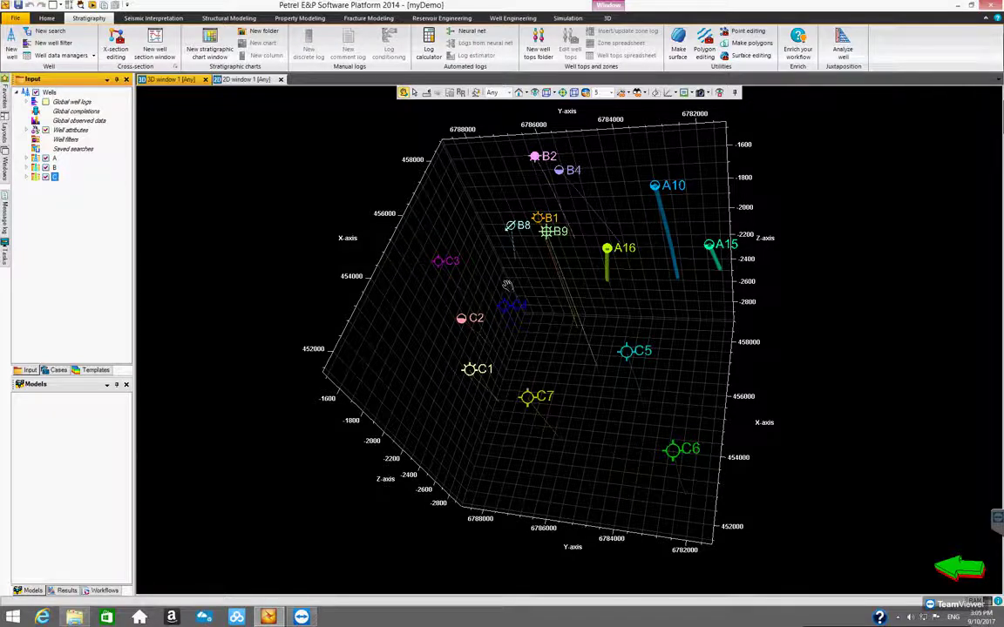
left_click_drag(523, 272, 590, 311)
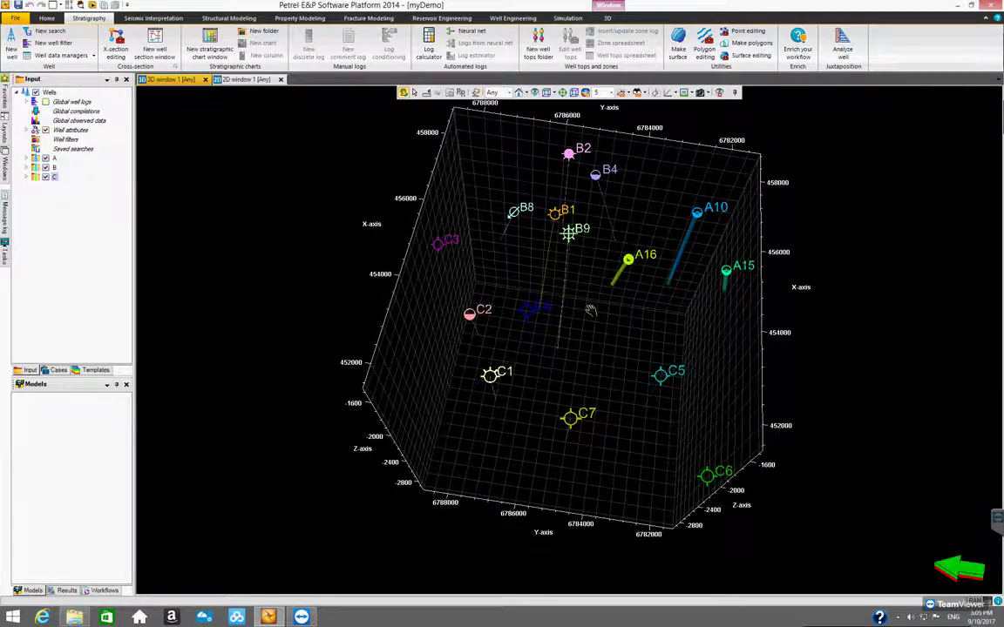
left_click(241, 79)
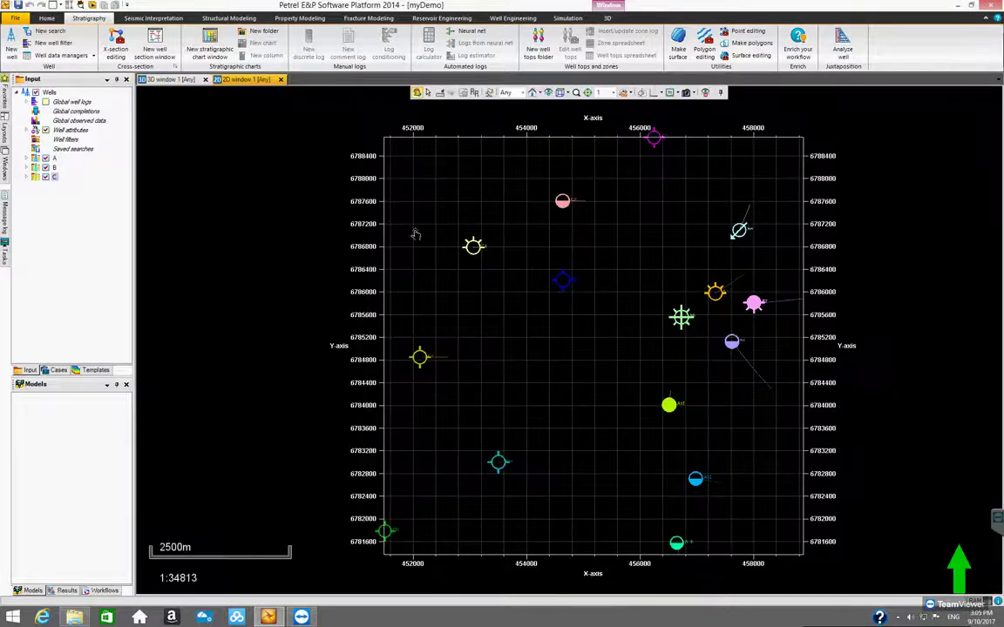
scroll(565, 327, "down", 2)
scroll(568, 334, "up", 3)
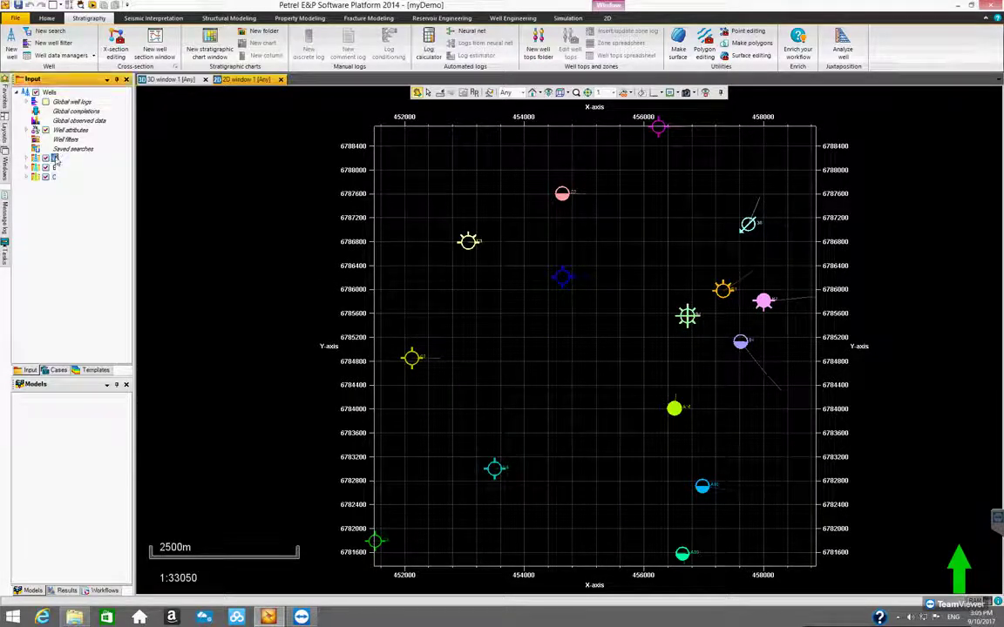
Enable the 2D option for the labels of subfolder A's wells, with a font size of 20
right_click(56, 162)
left_click(74, 164)
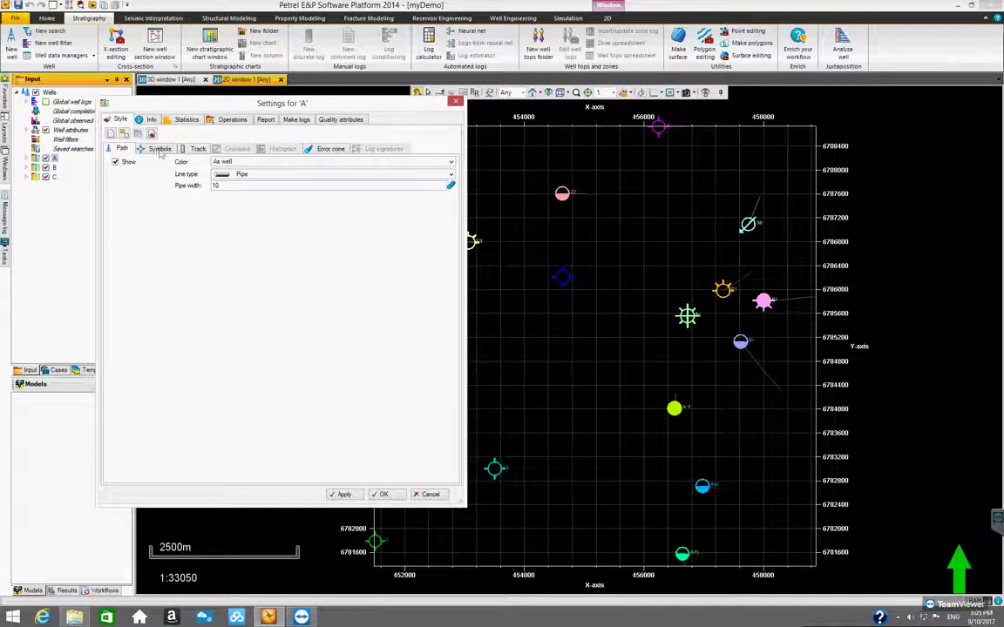
left_click(158, 149)
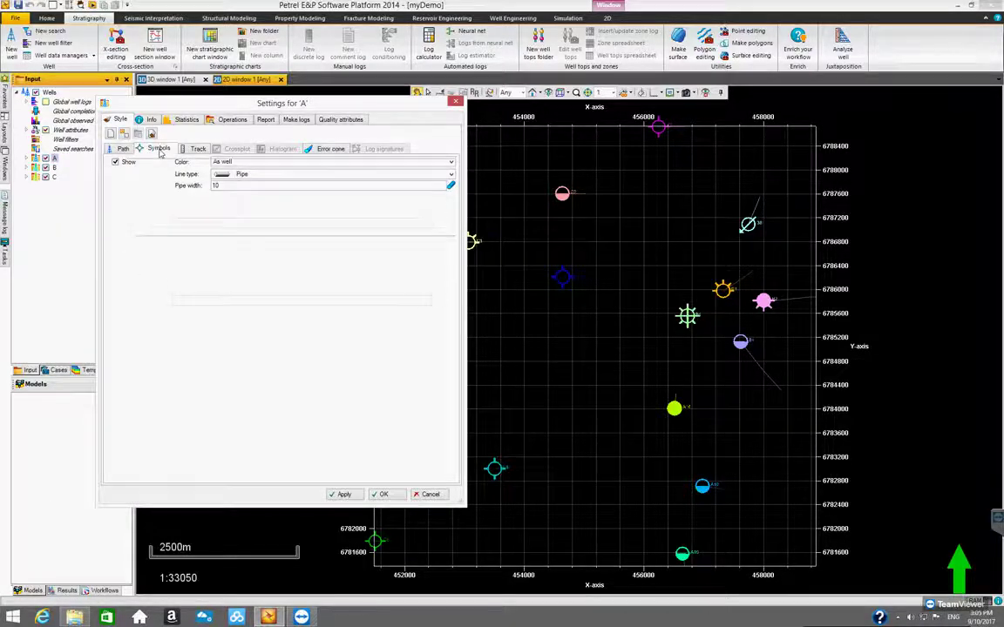
left_click(426, 168)
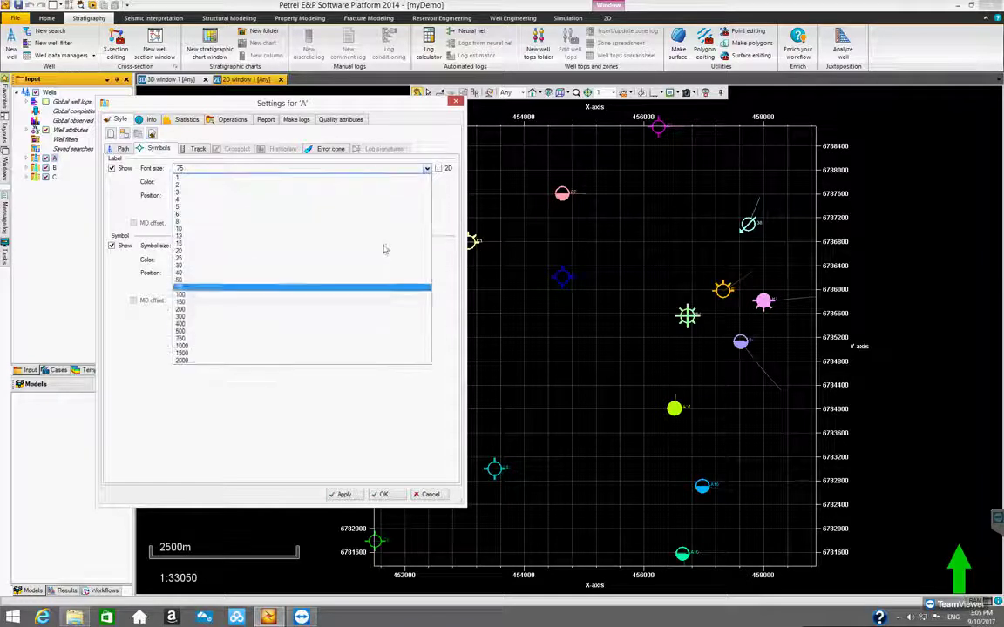
left_click(372, 319)
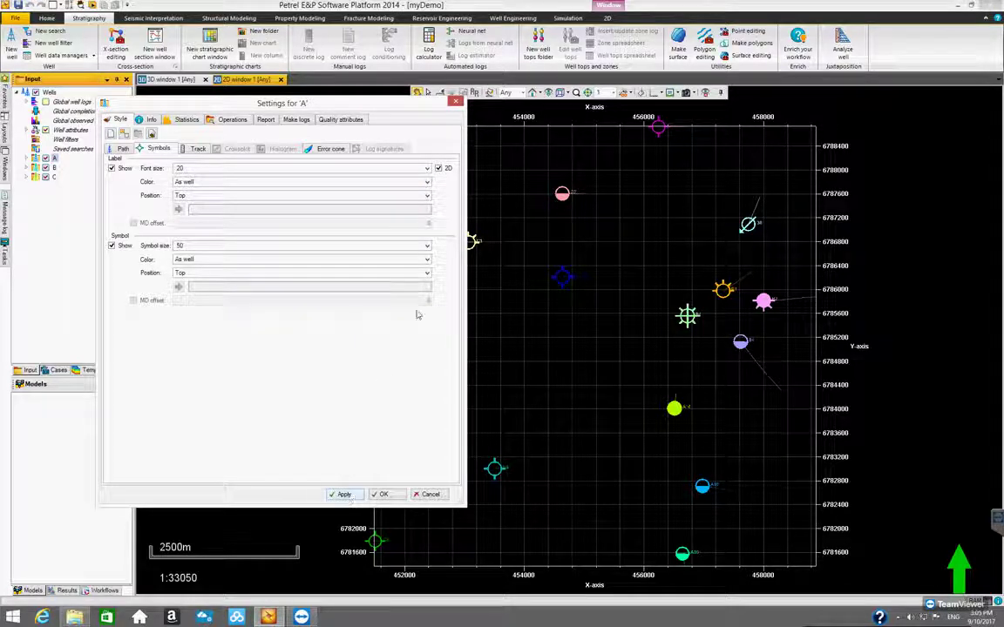
left_click_drag(352, 103, 500, 124)
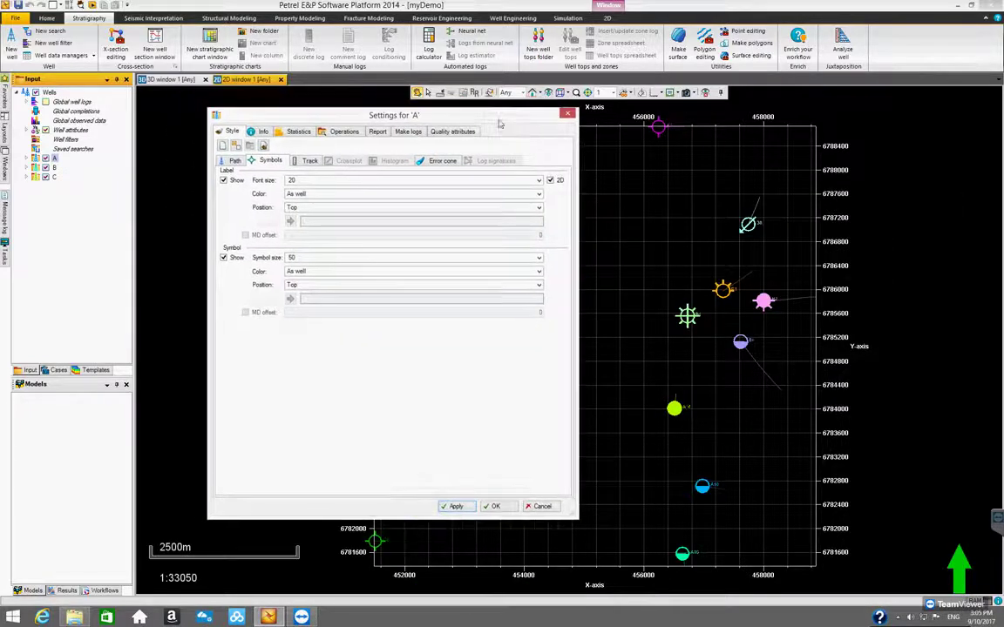
Apply a label font size of 40 to subfolder A's wells
left_click(532, 181)
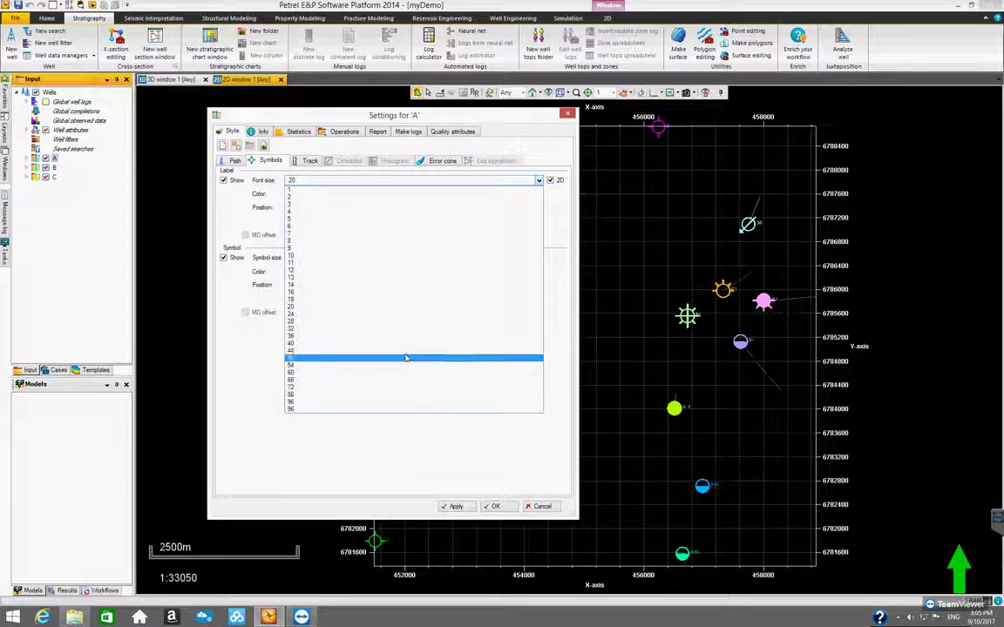
left_click(405, 358)
left_click(456, 508)
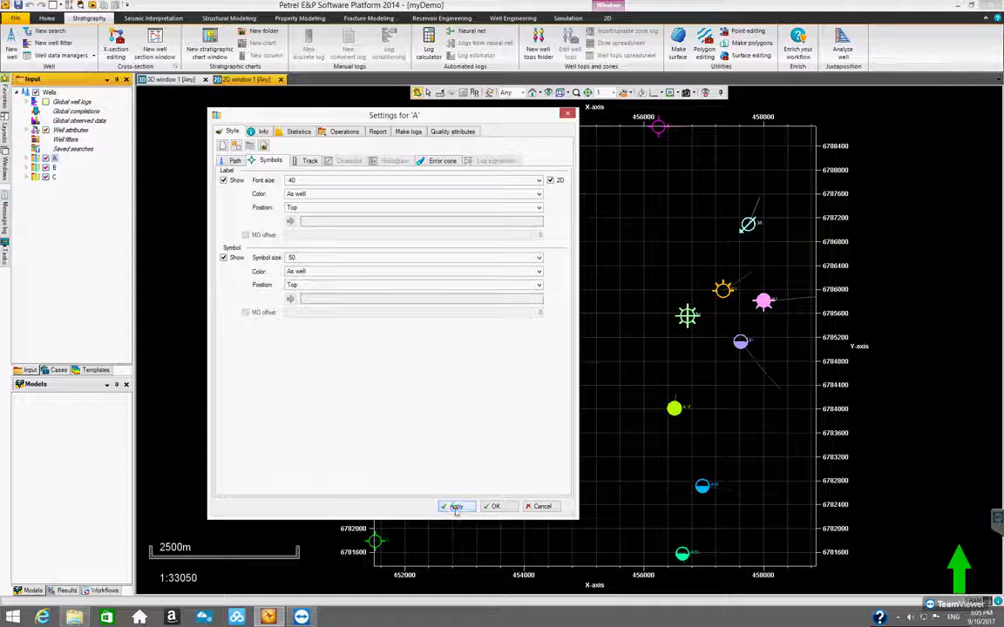
Set the 2D label font size of subfolder A's wells to 80
left_click_drag(476, 120, 647, 149)
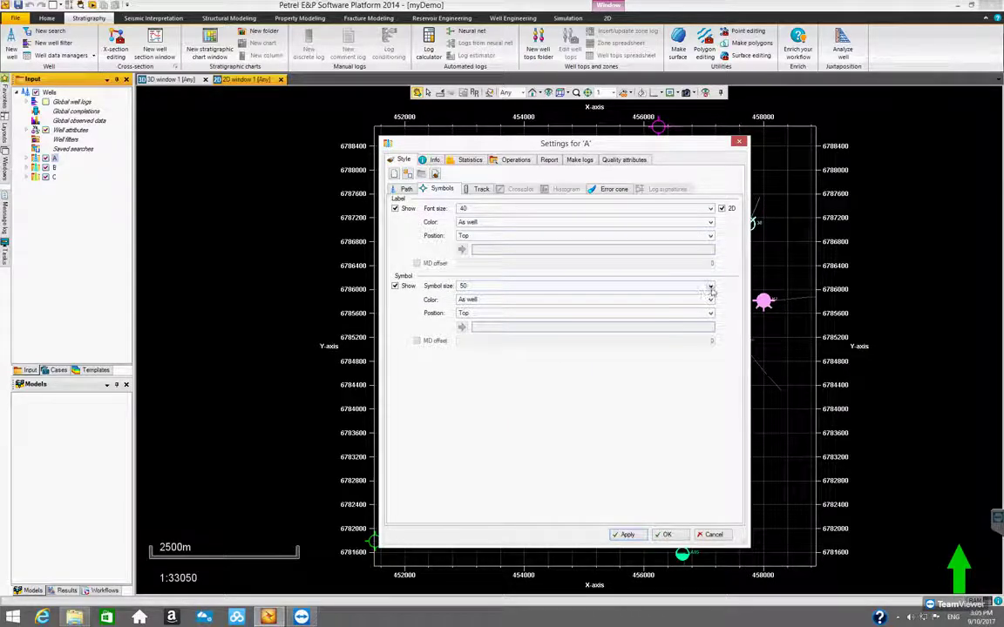
left_click(710, 209)
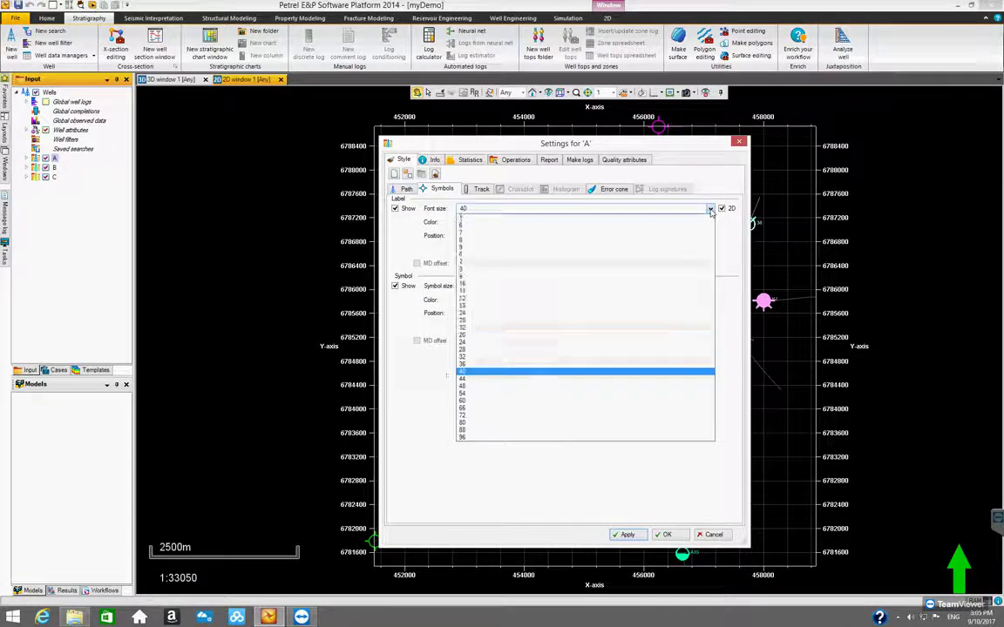
left_click(612, 423)
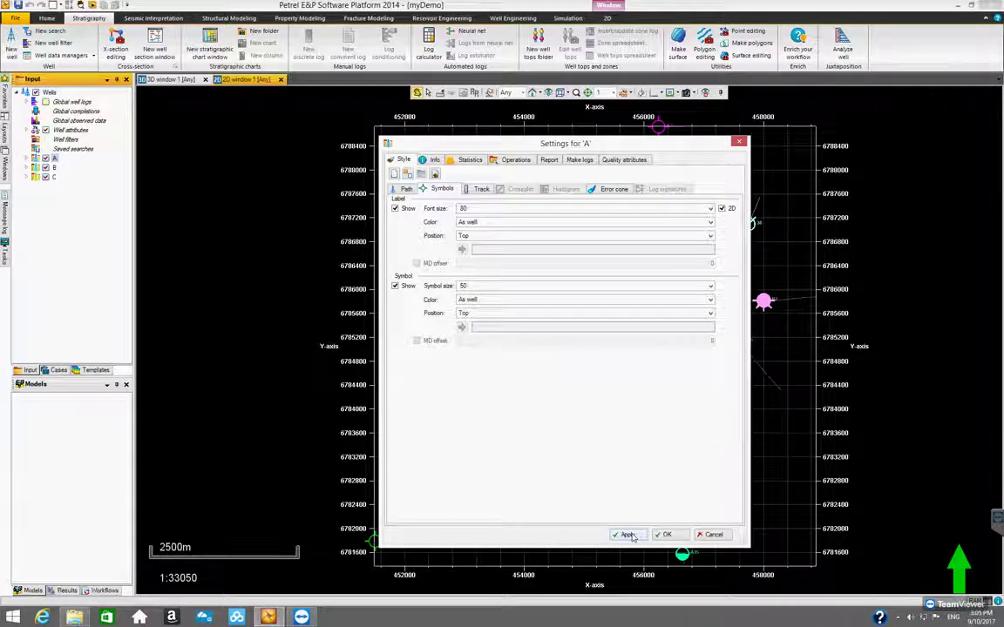
Confirm subfolder A's settings and examine the well labels at several zoom levels in 2D window 1 and in the 3D view
left_click(665, 535)
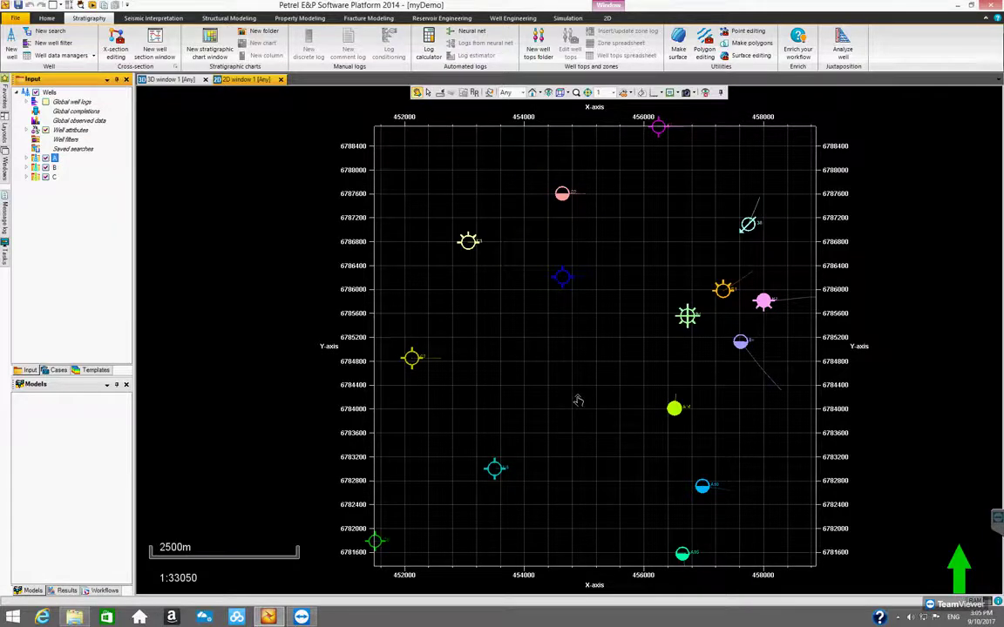
scroll(577, 400, "down", 3)
scroll(578, 410, "up", 2)
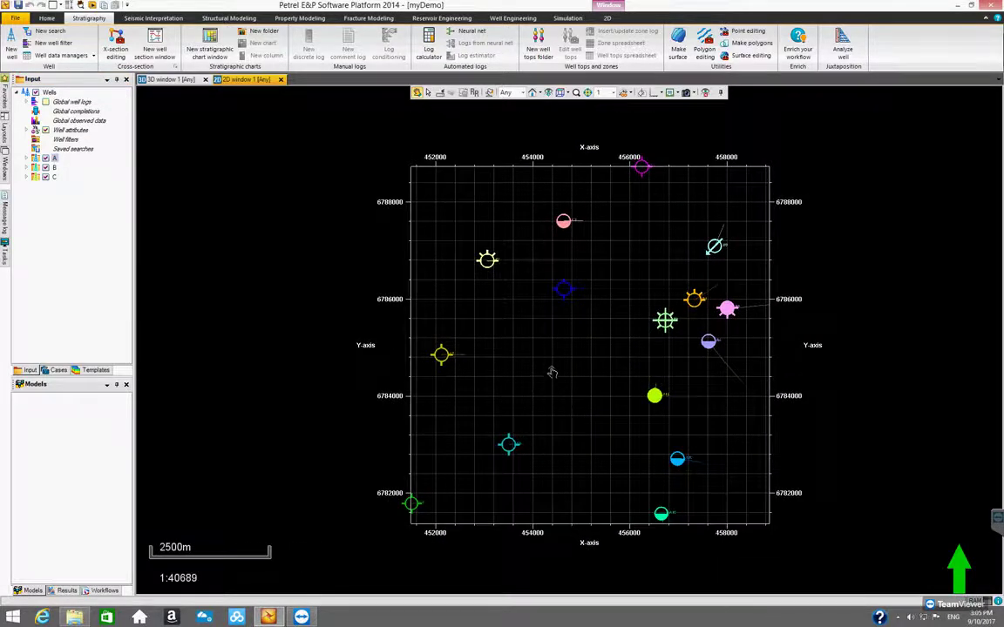
scroll(552, 372, "up", 2)
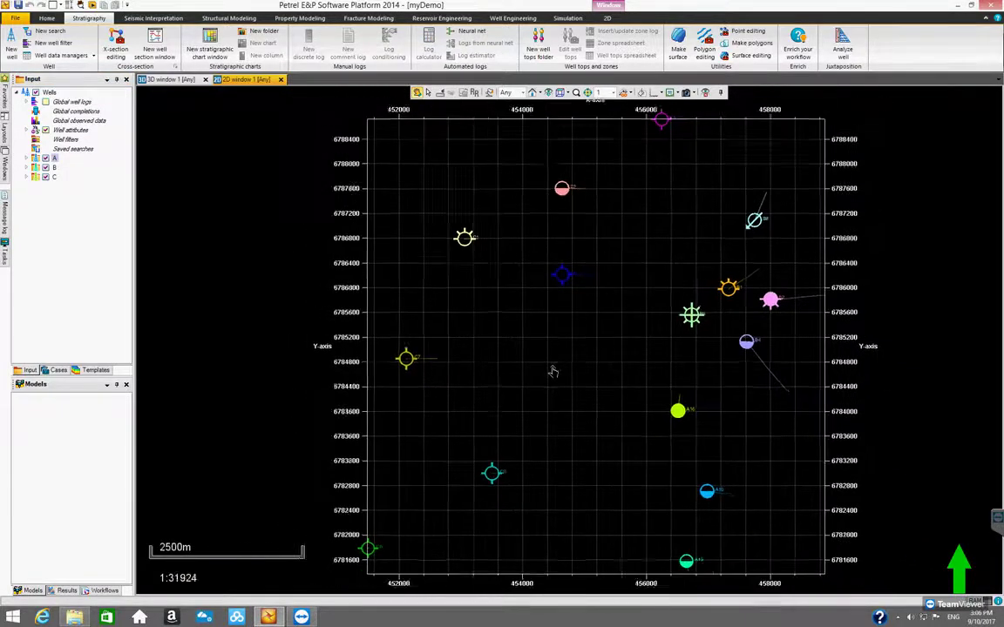
scroll(552, 372, "down", 1)
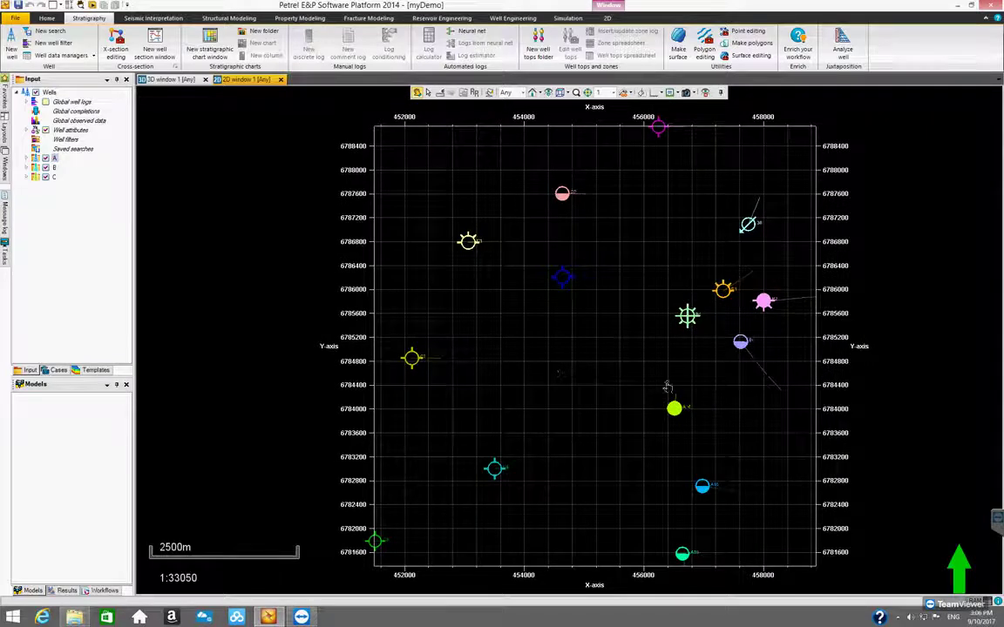
scroll(666, 392, "up", 2)
scroll(667, 384, "down", 3)
scroll(666, 383, "down", 1)
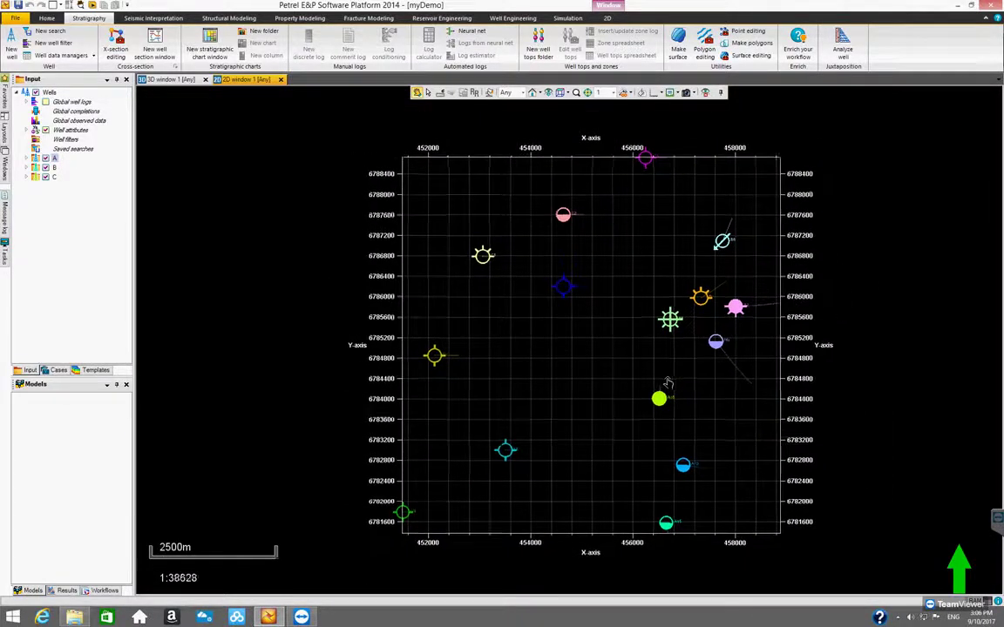
left_click(65, 224)
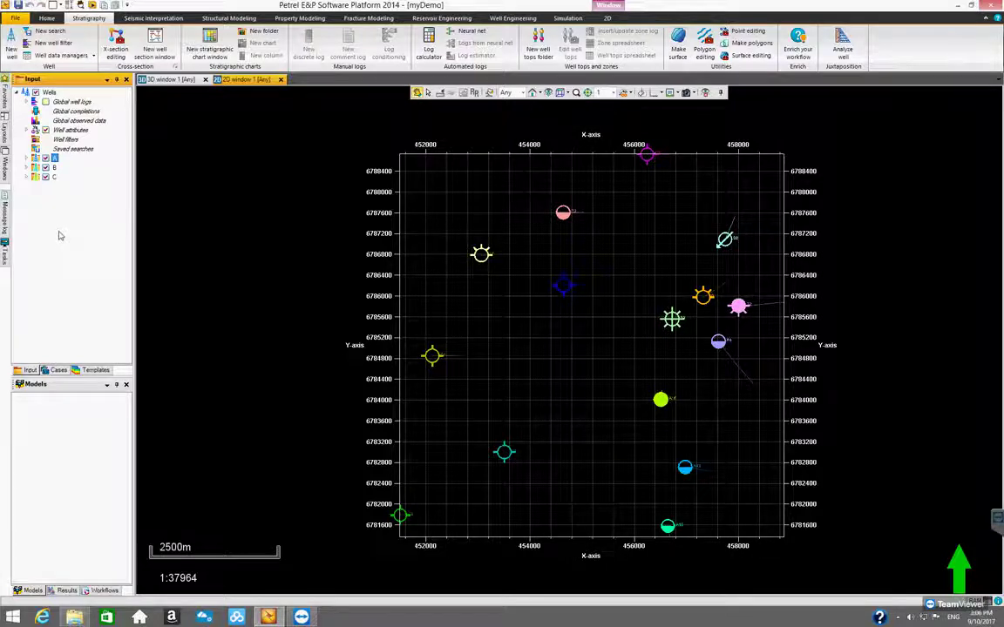
left_click(184, 80)
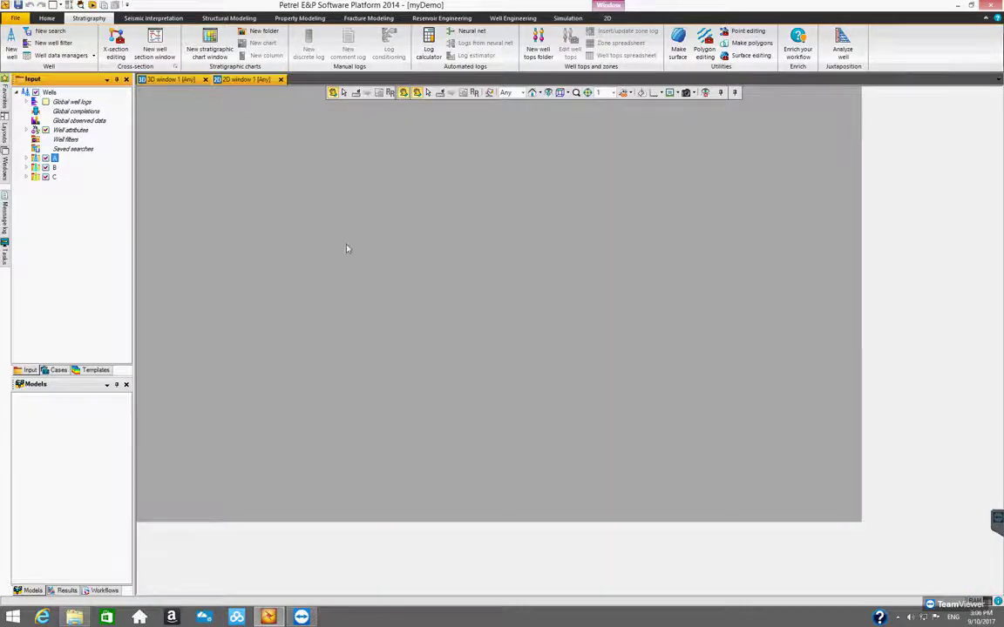
left_click_drag(526, 329, 423, 281)
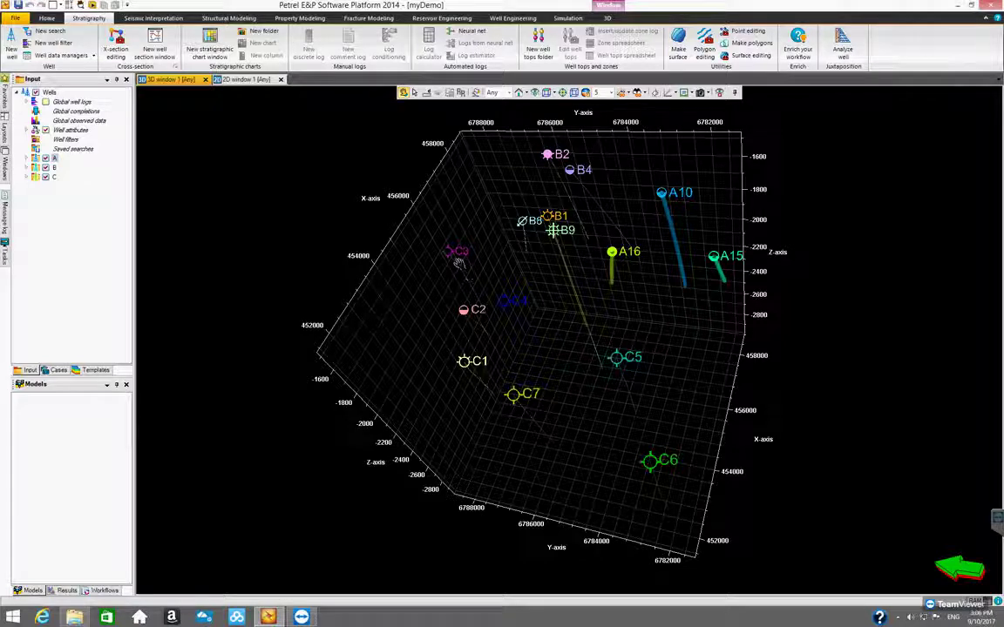
Insert a new well tops folder into the project
left_click(47, 18)
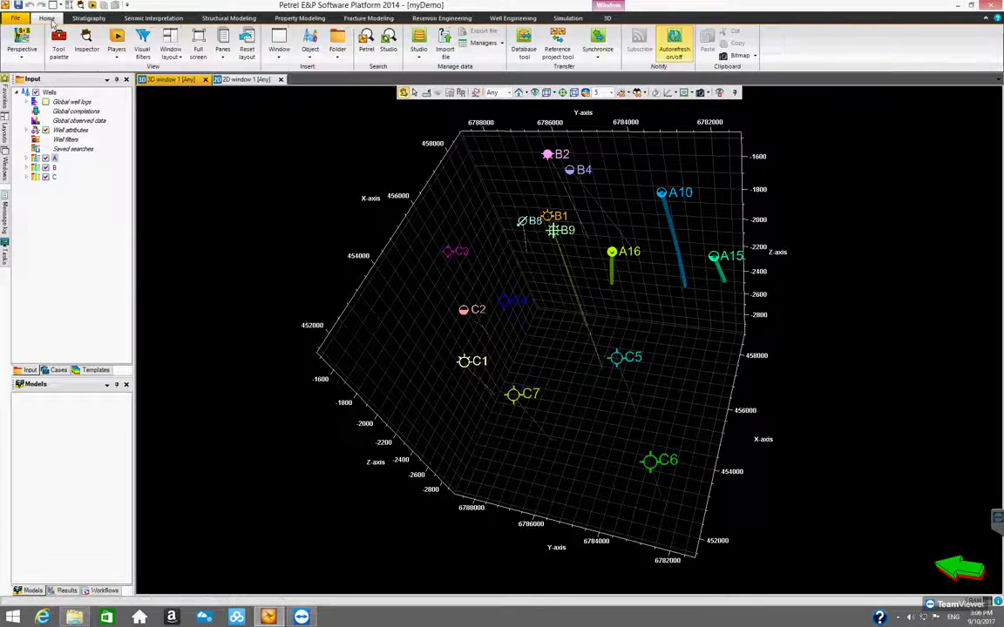
left_click(338, 51)
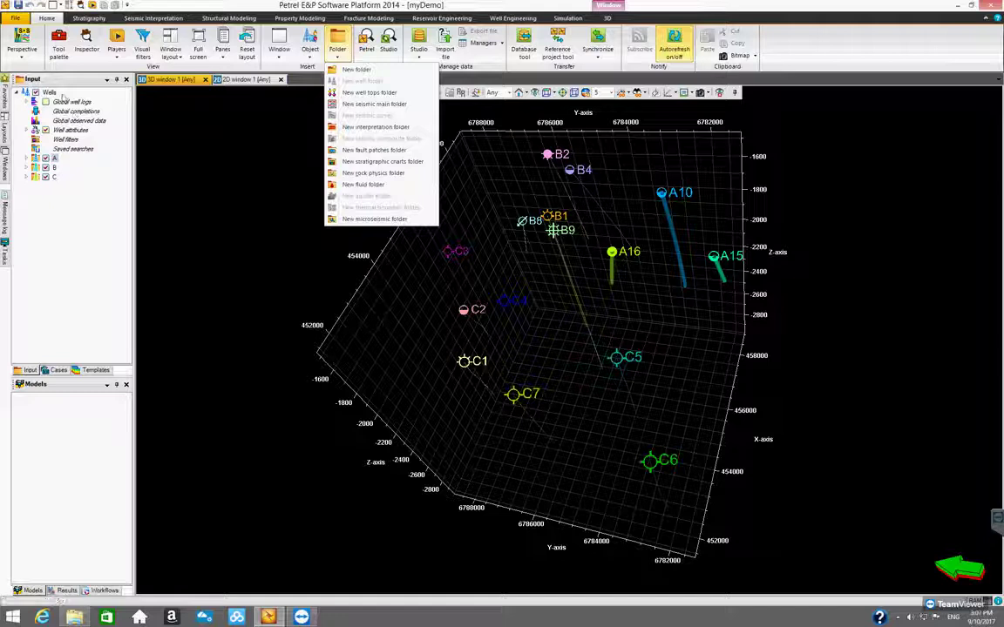
left_click(351, 96)
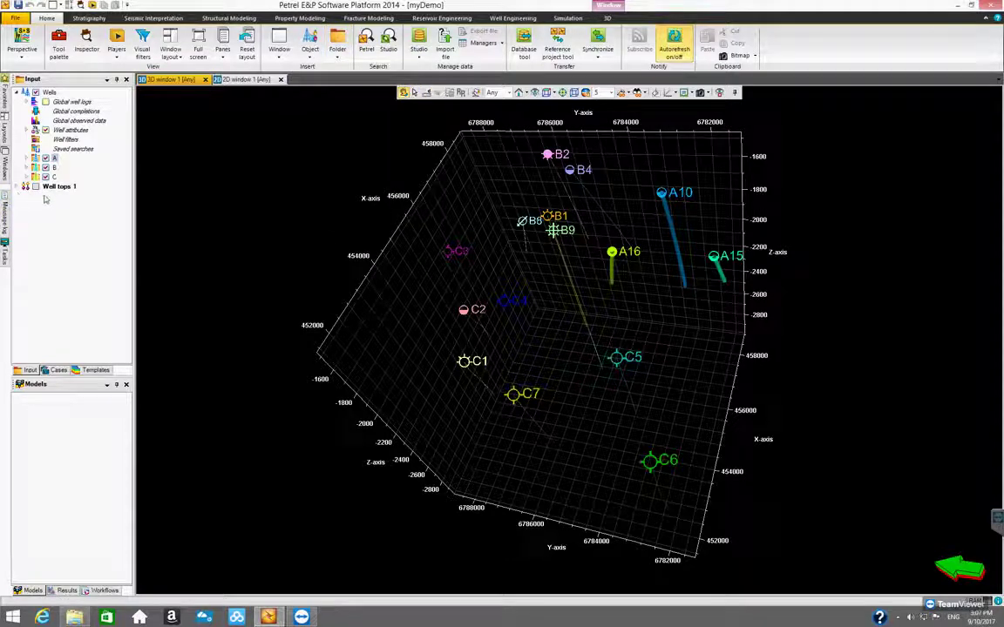
Insert a second well tops folder and switch the active folder back to Well tops 1
left_click(337, 50)
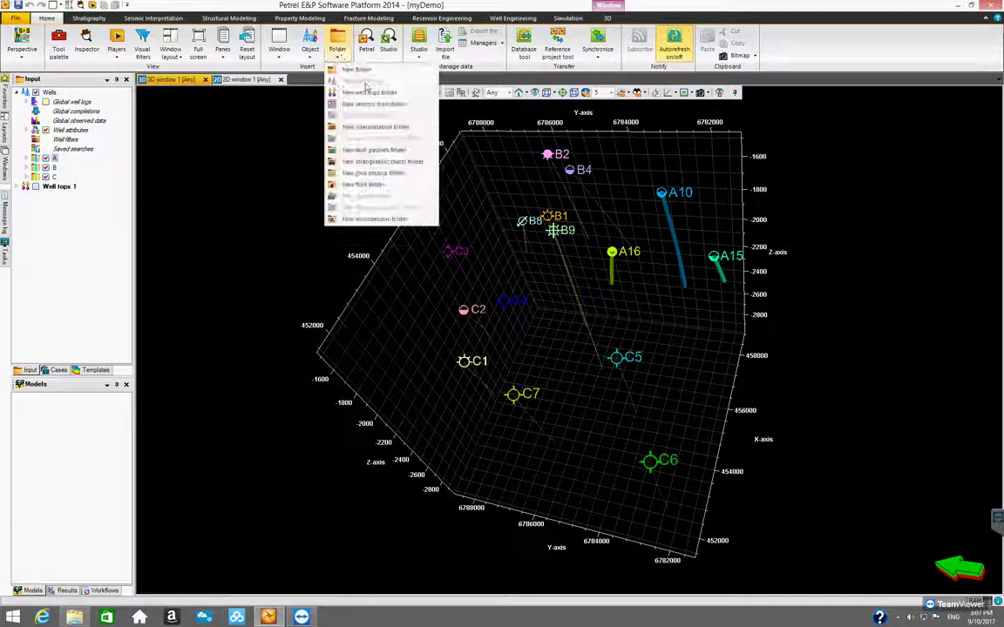
left_click(366, 93)
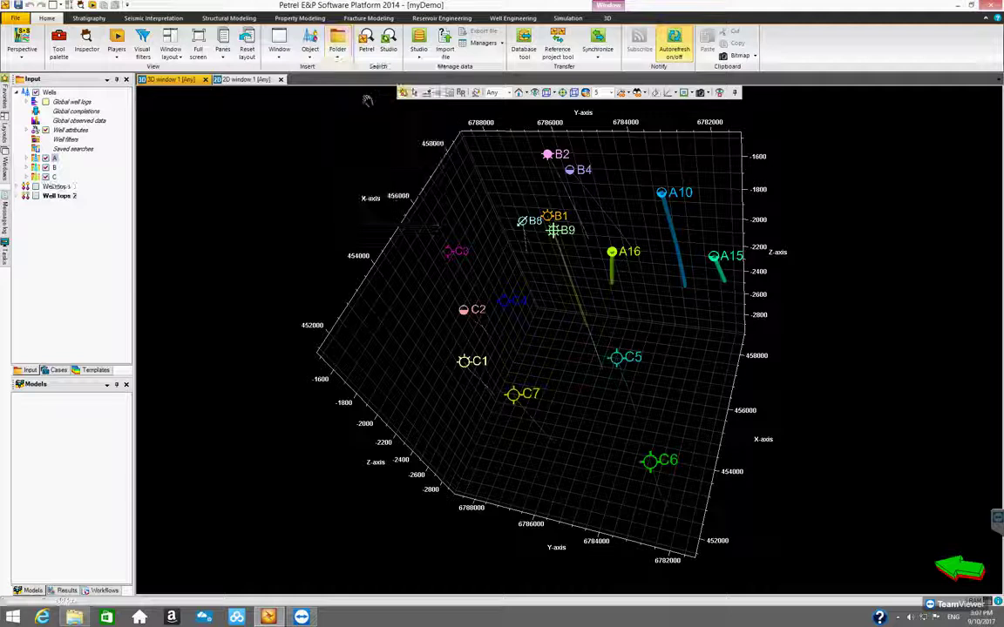
left_click(55, 193)
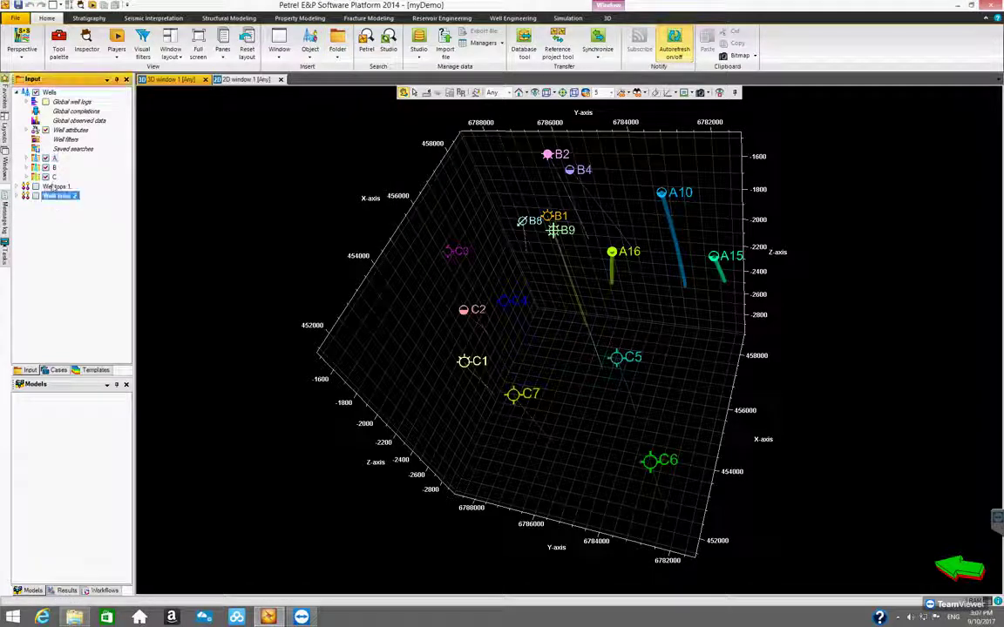
left_click(66, 187)
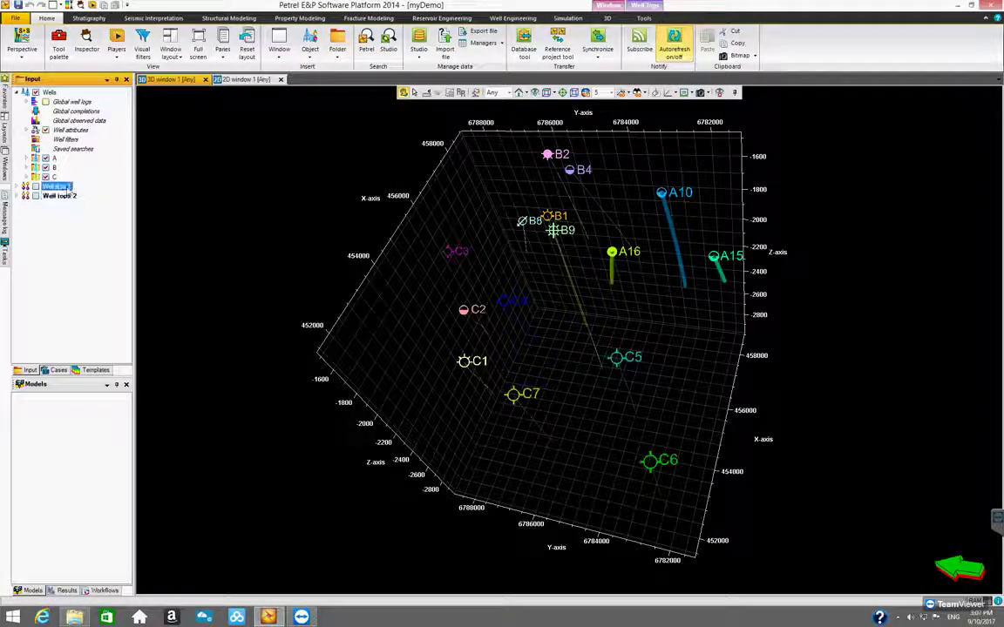
left_click(68, 187)
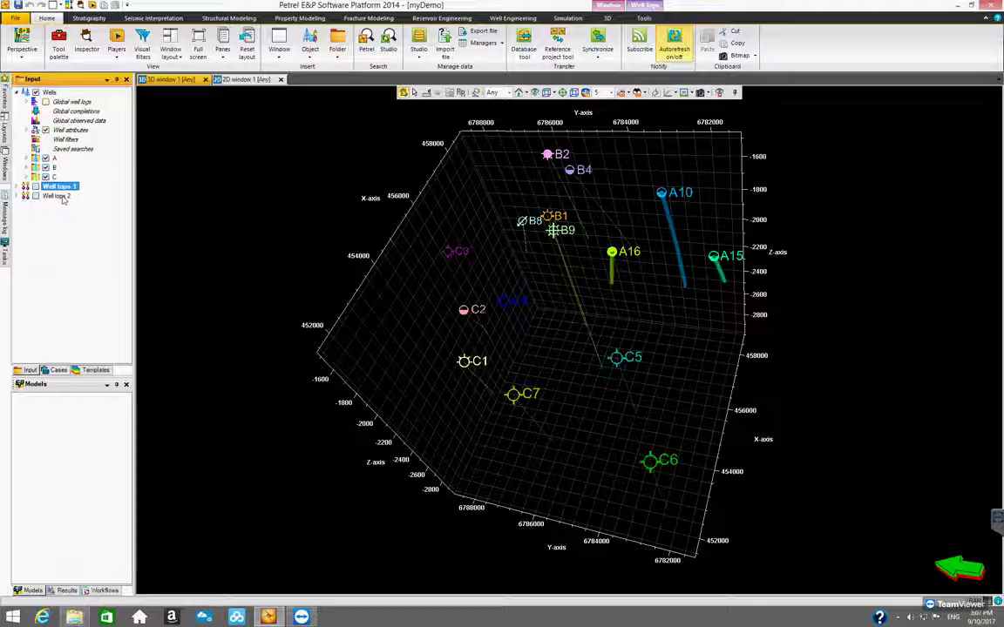
Make Well tops 2 the active folder and delete it from the project
left_click(58, 196)
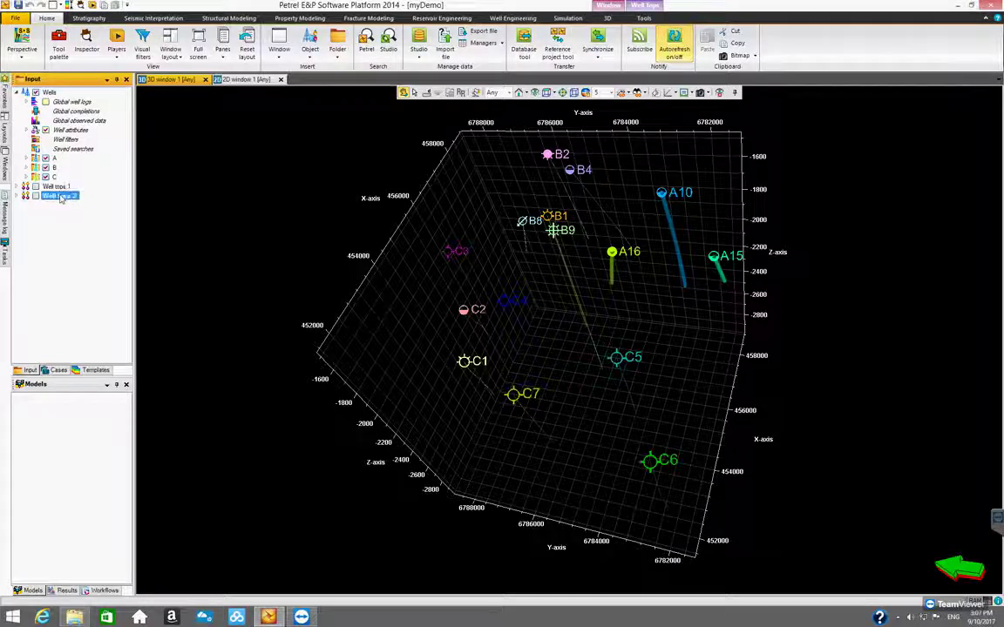
right_click(61, 198)
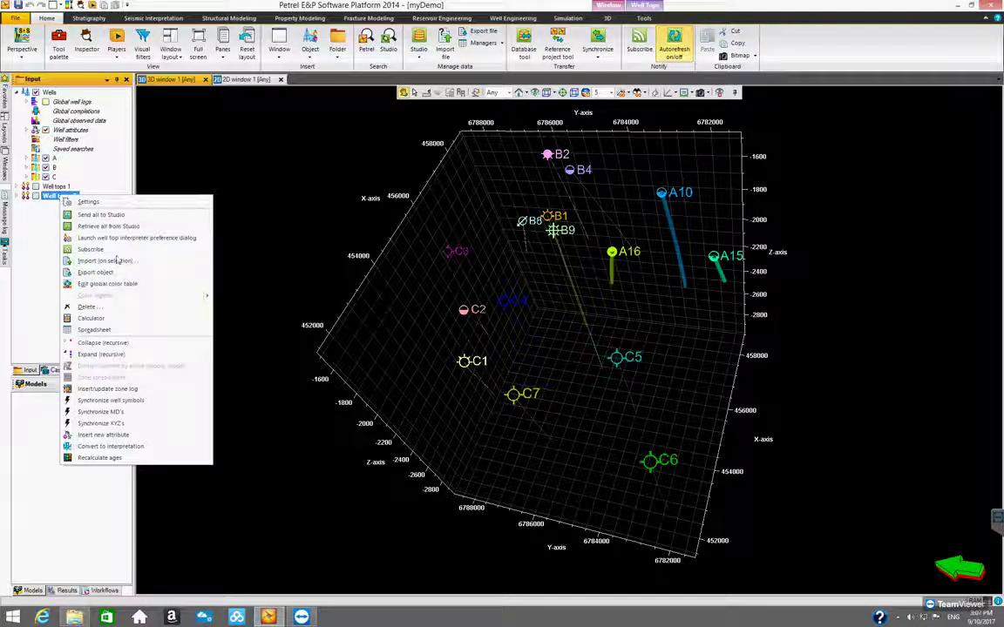
left_click(102, 305)
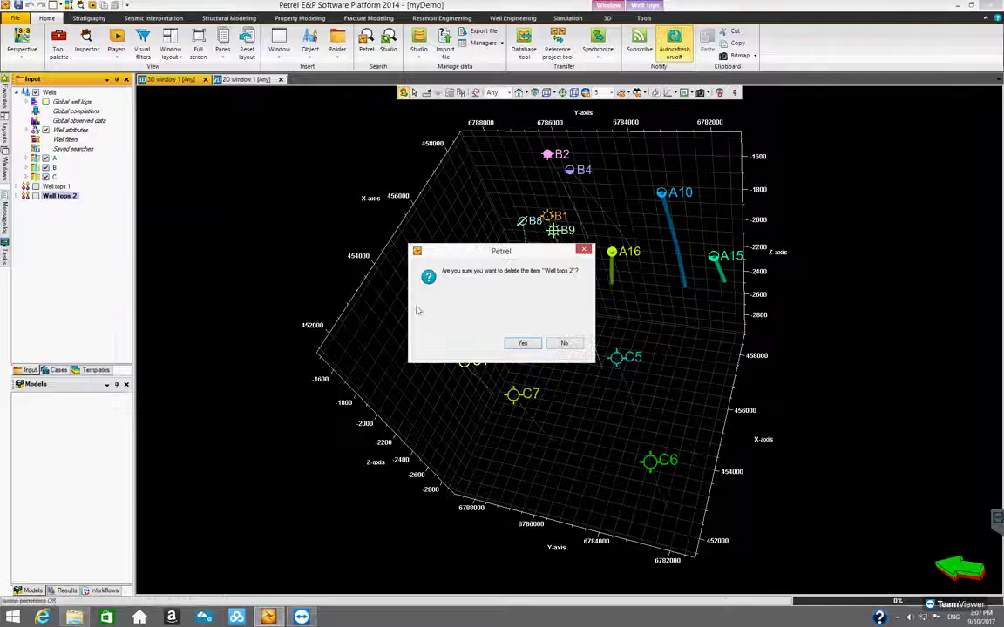
left_click(522, 342)
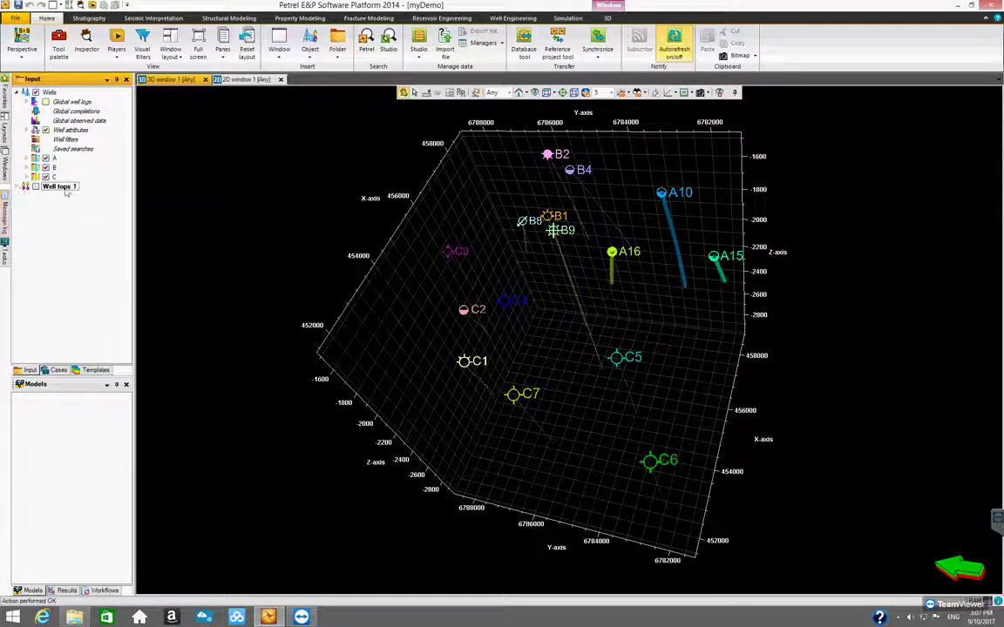
Rename the Well tops 1 folder as PlanA
left_click(59, 186)
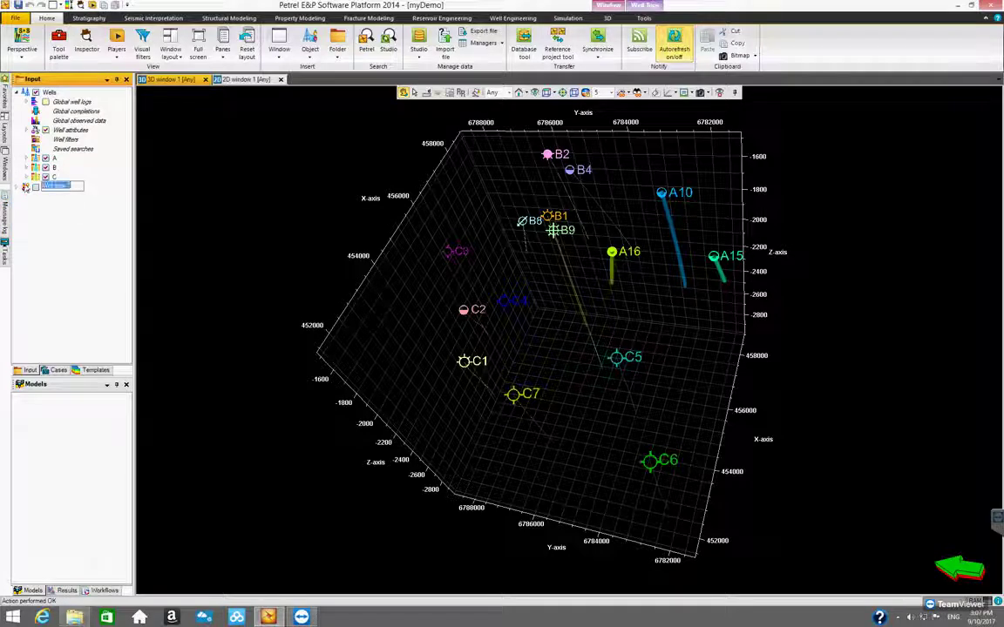
type("Fil")
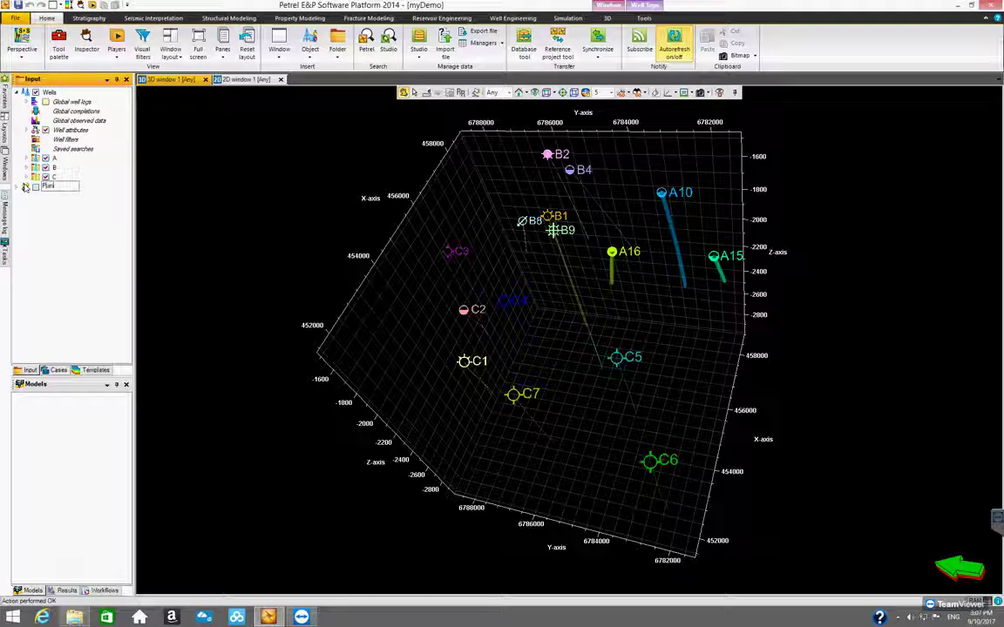
type("n")
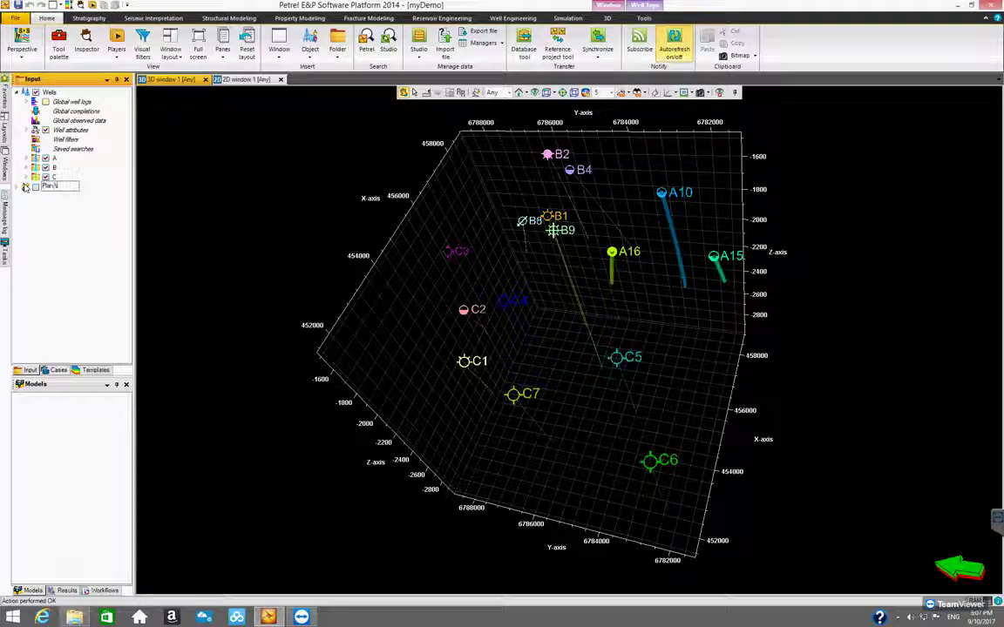
type("A")
key("Return")
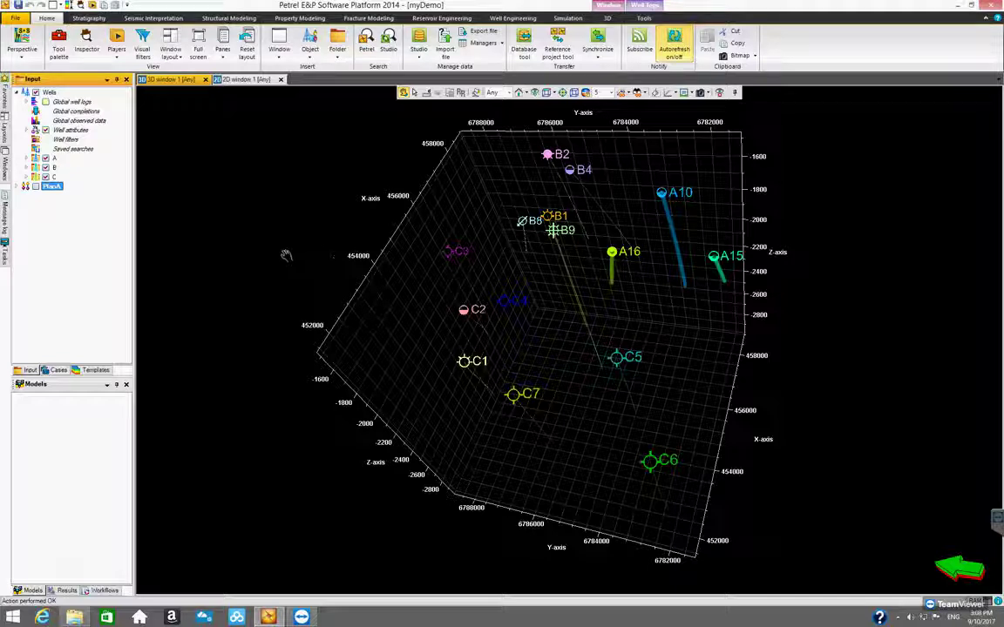
Open Well tops_type from Demo Input's Well Tops folder for import into PlanA as Petrel well tops (ASCII)
left_click(17, 187)
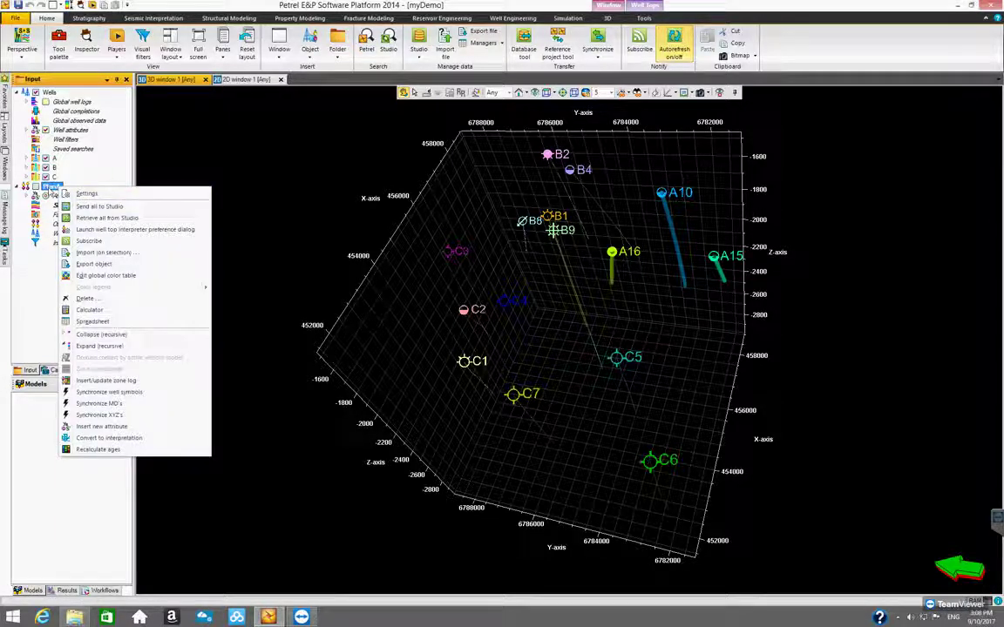
left_click(103, 253)
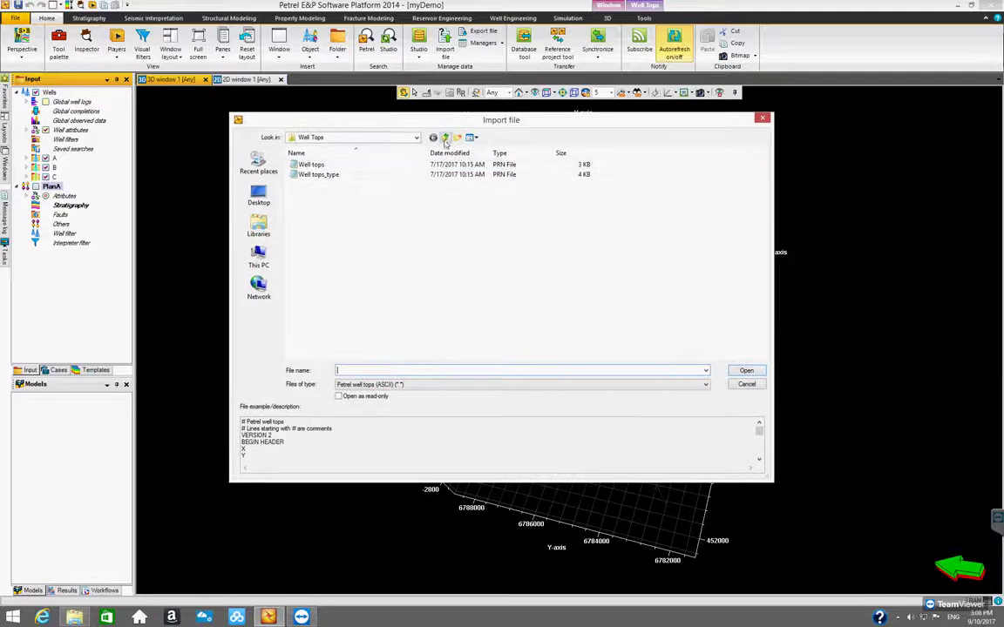
left_click(445, 137)
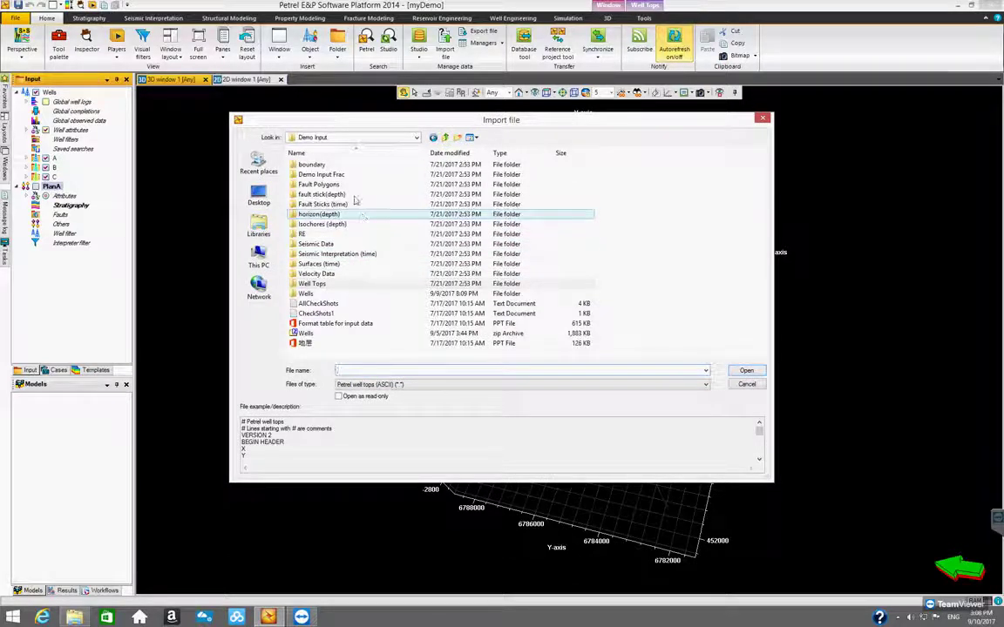
double_click(336, 285)
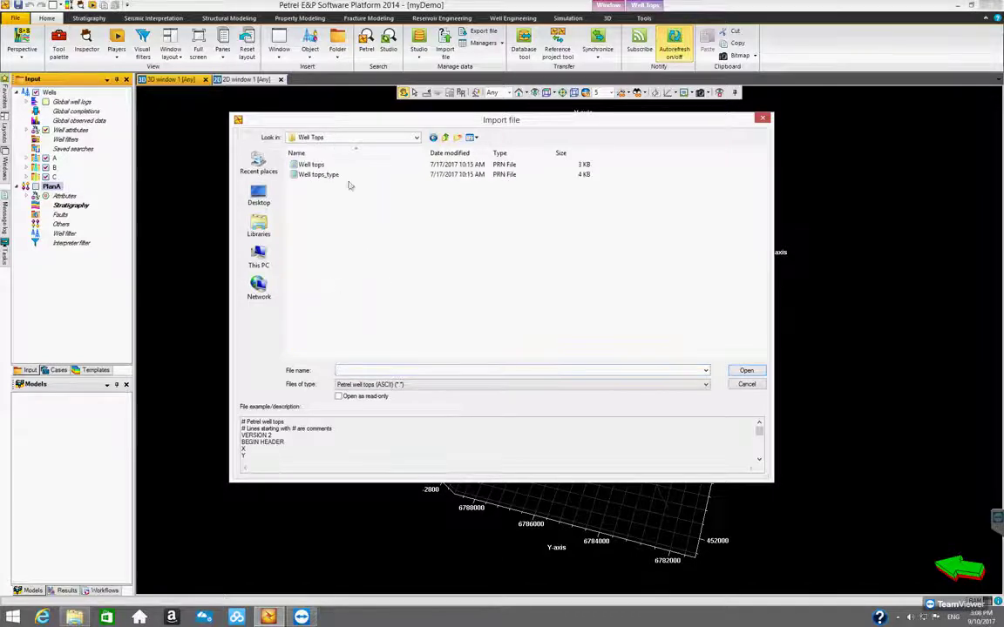
left_click(321, 175)
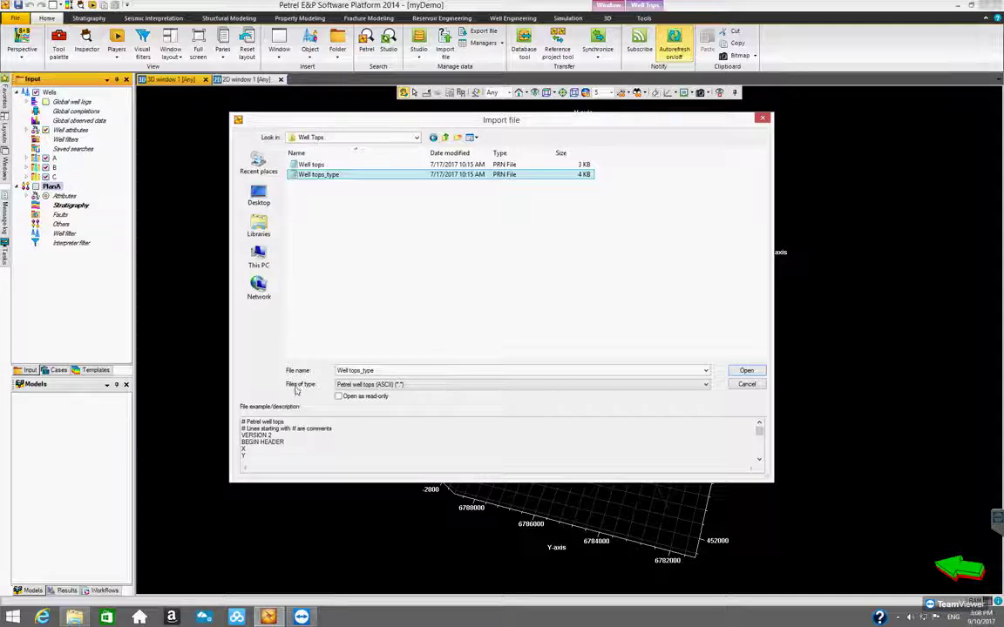
left_click(365, 388)
left_click(364, 392)
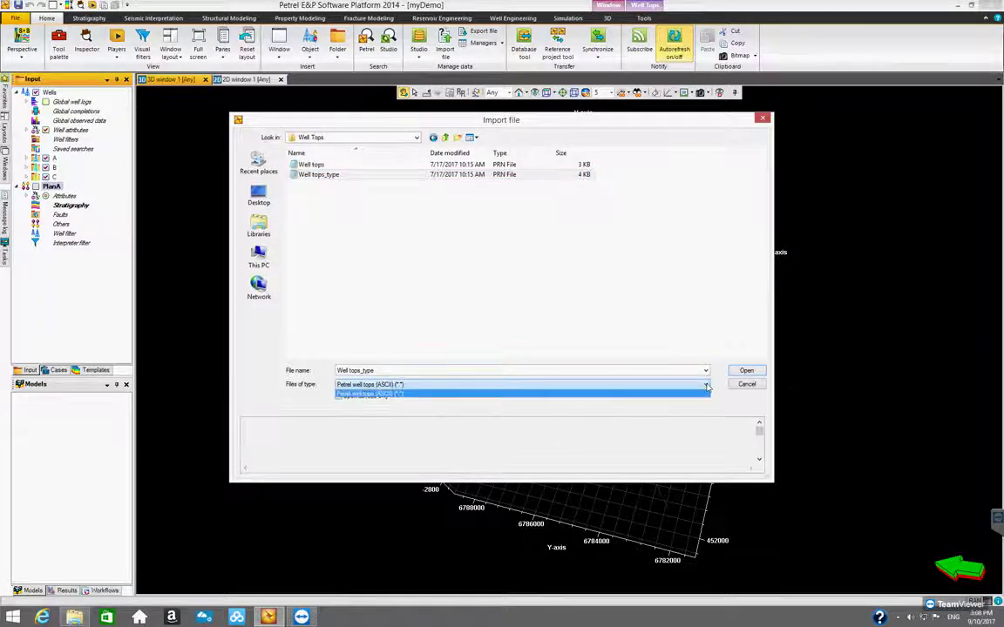
left_click(545, 423)
left_click_drag(551, 480, 551, 523)
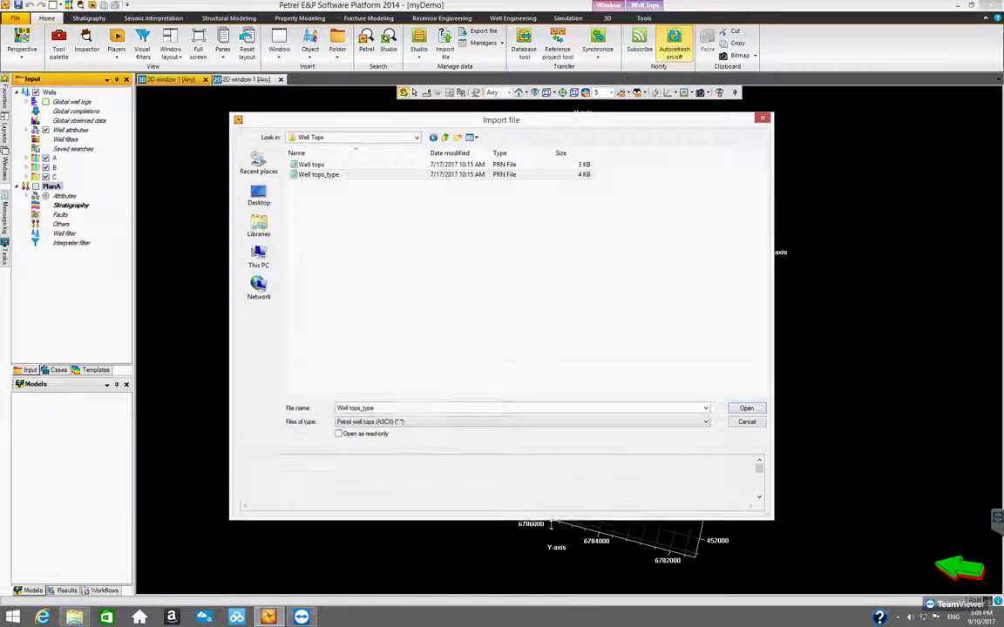
left_click(746, 415)
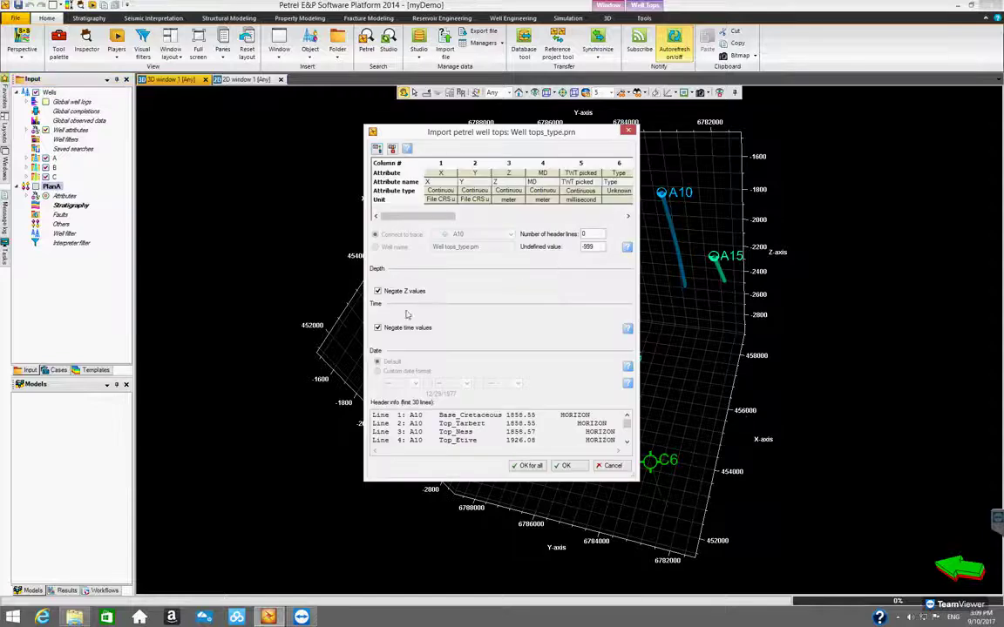
Enlarge the well tops import dialog to view more attribute columns and header lines of the file
left_click_drag(365, 306, 217, 306)
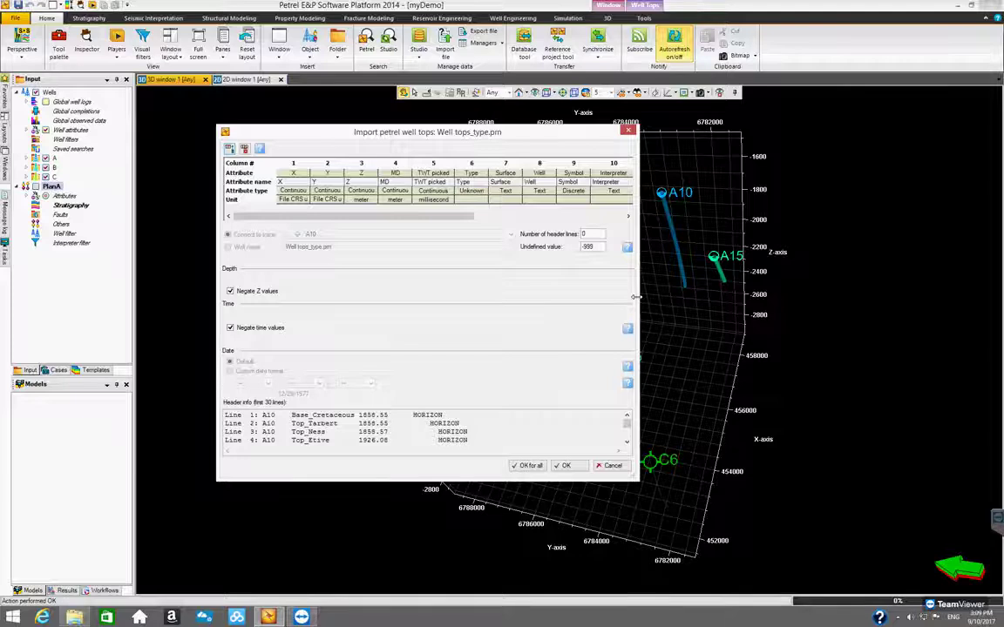
left_click_drag(635, 297, 724, 297)
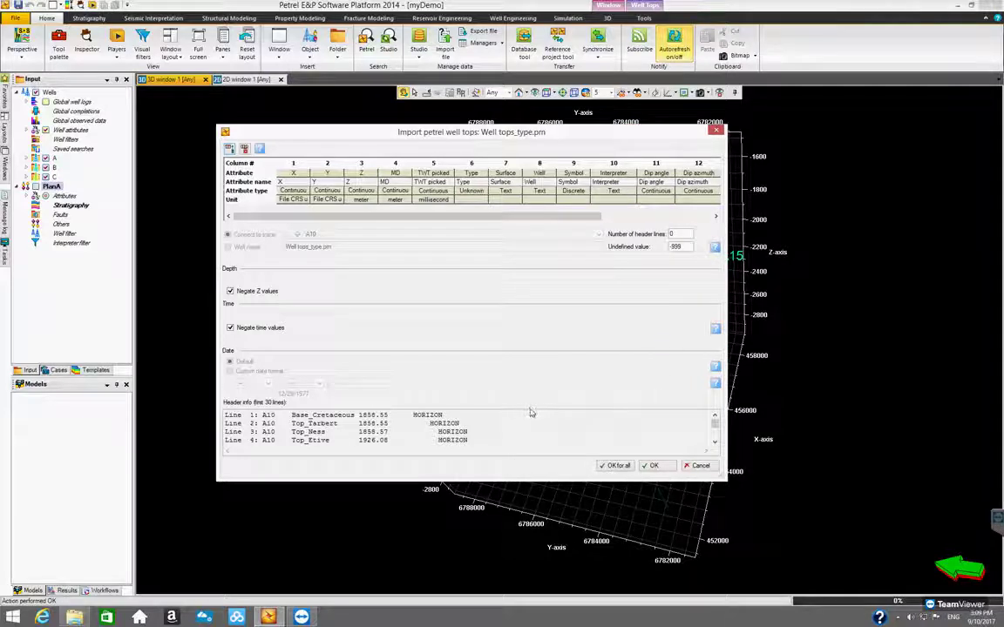
left_click_drag(519, 480, 519, 544)
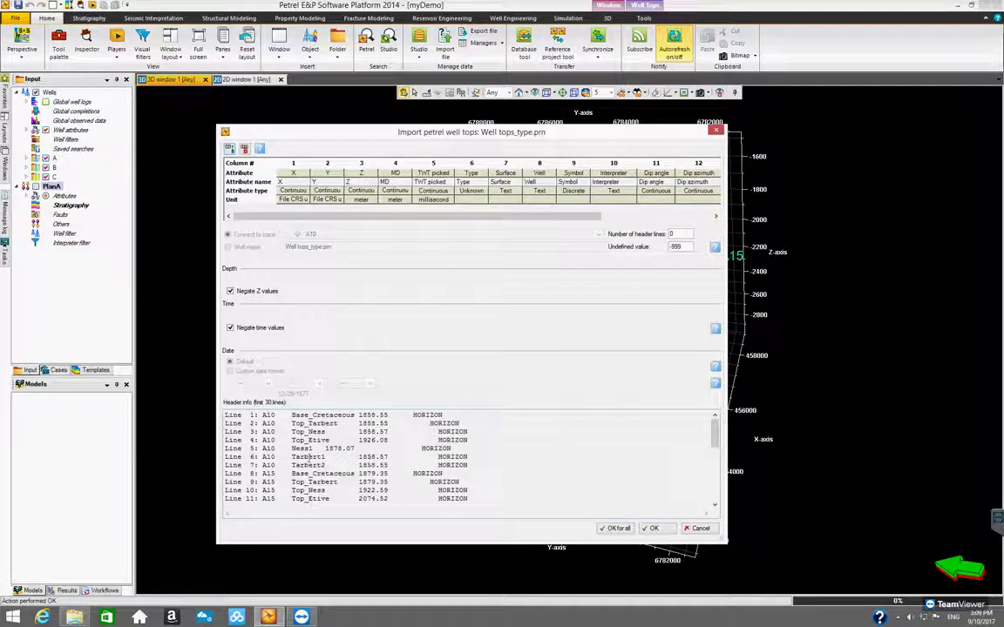
Examine the first lines of Well tops_type.prn to identify its well name, surface, depth and type columns
left_click_drag(714, 427, 724, 463)
double_click(268, 424)
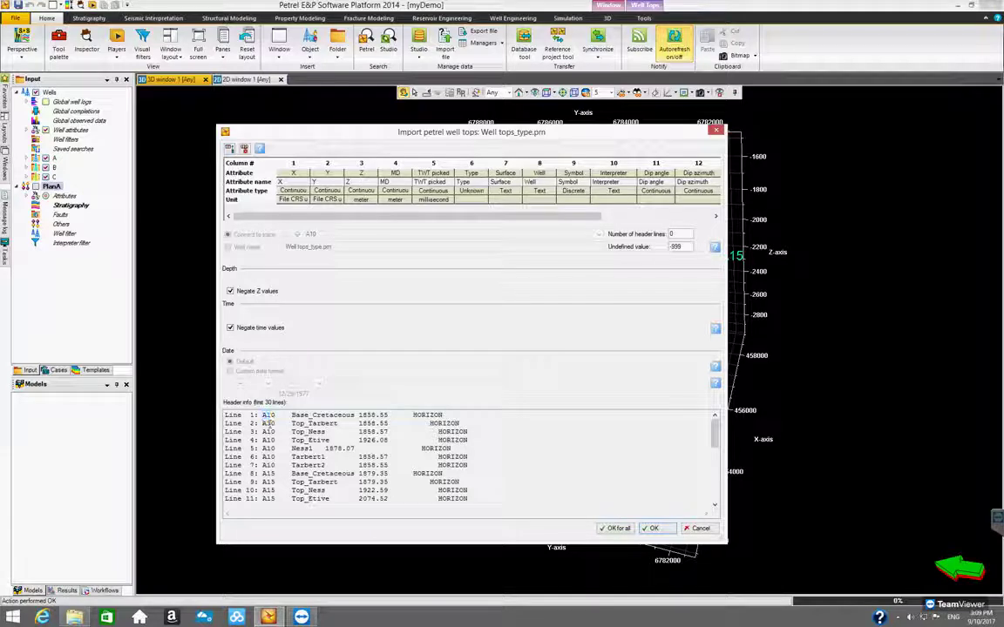
left_click(276, 432)
left_click_drag(292, 416, 353, 416)
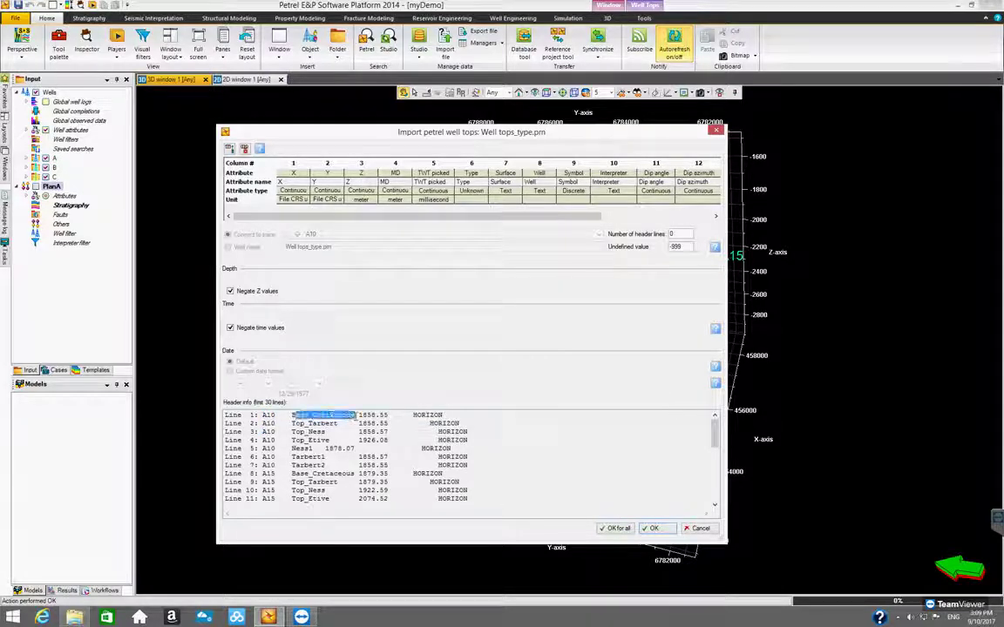
left_click_drag(291, 423, 337, 423)
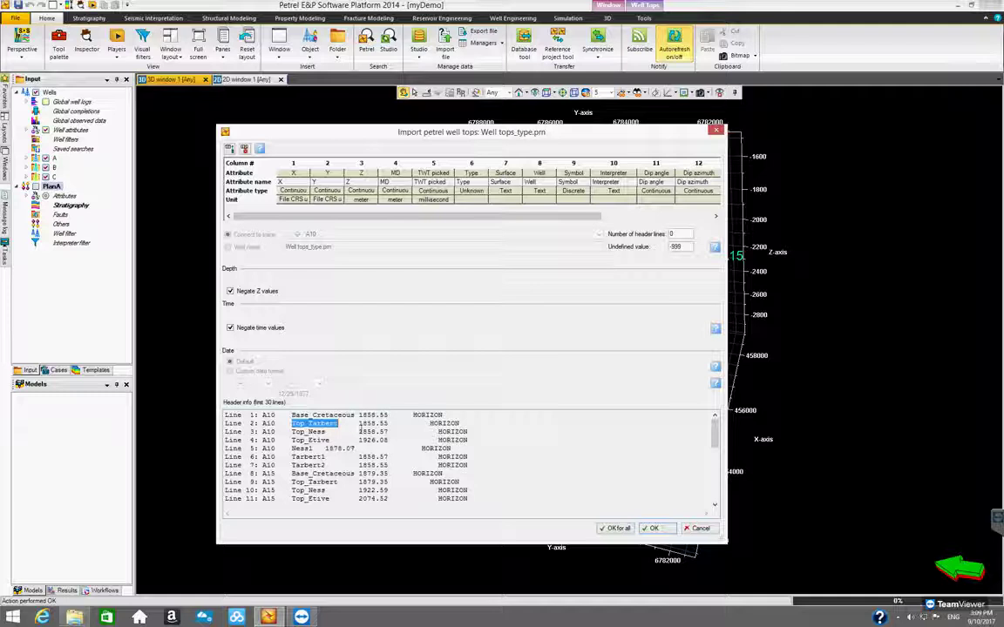
left_click_drag(358, 415, 388, 416)
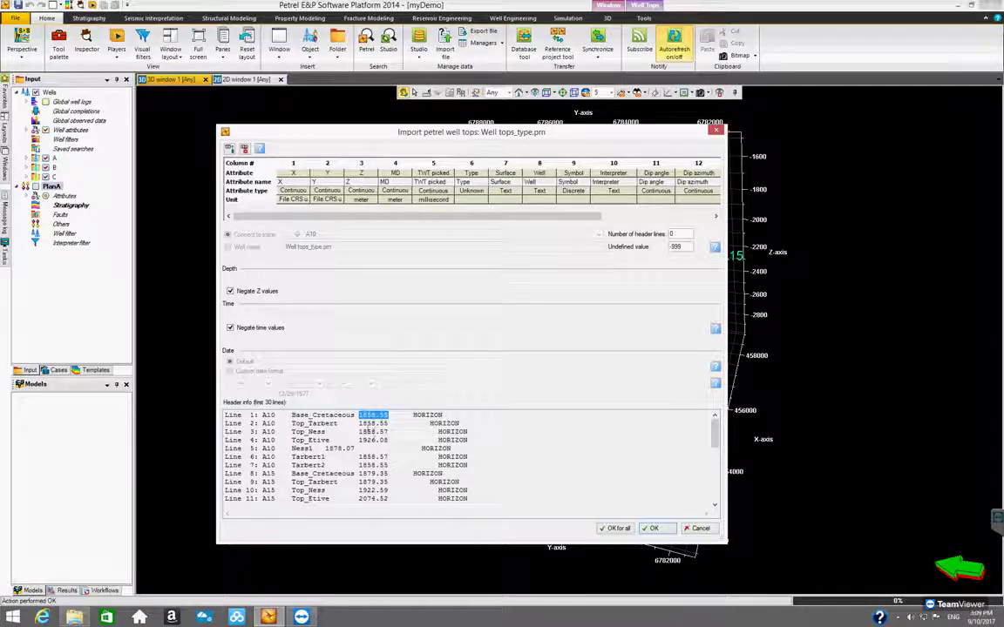
left_click_drag(359, 423, 391, 423)
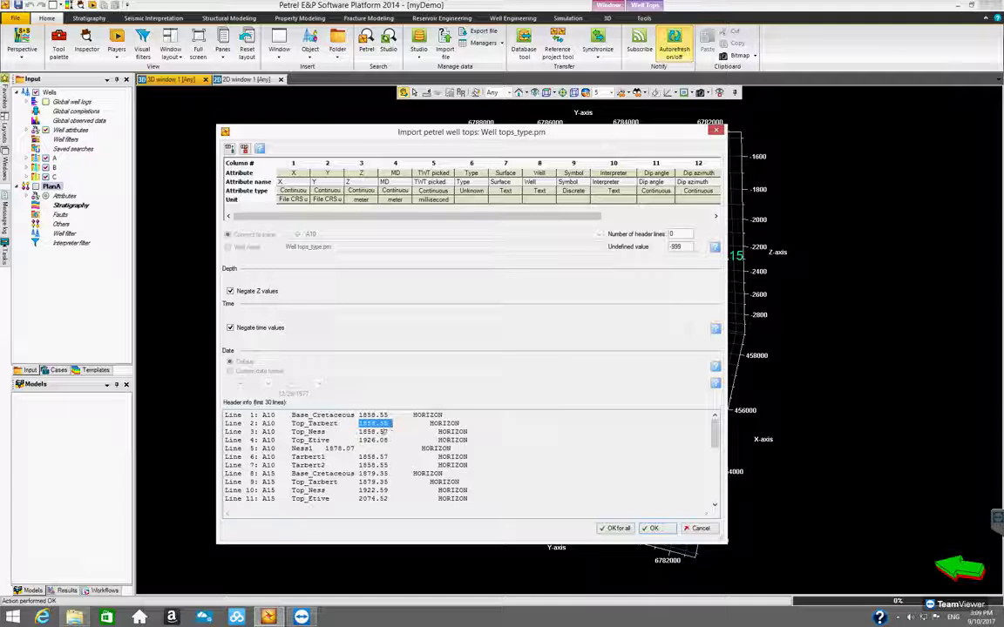
left_click(373, 419)
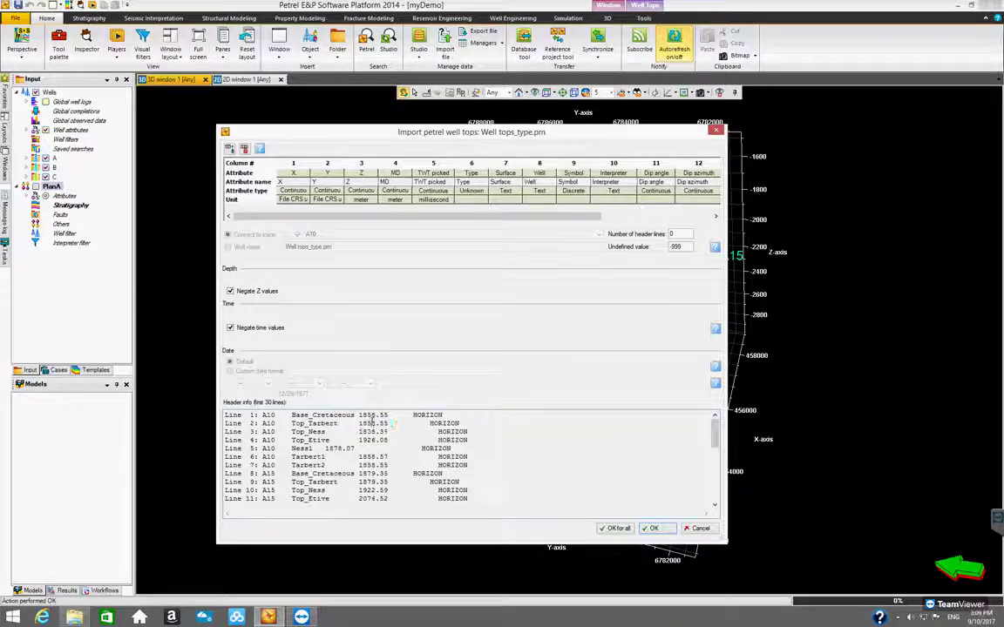
left_click_drag(359, 416, 447, 416)
left_click_drag(359, 431, 438, 432)
left_click(328, 420)
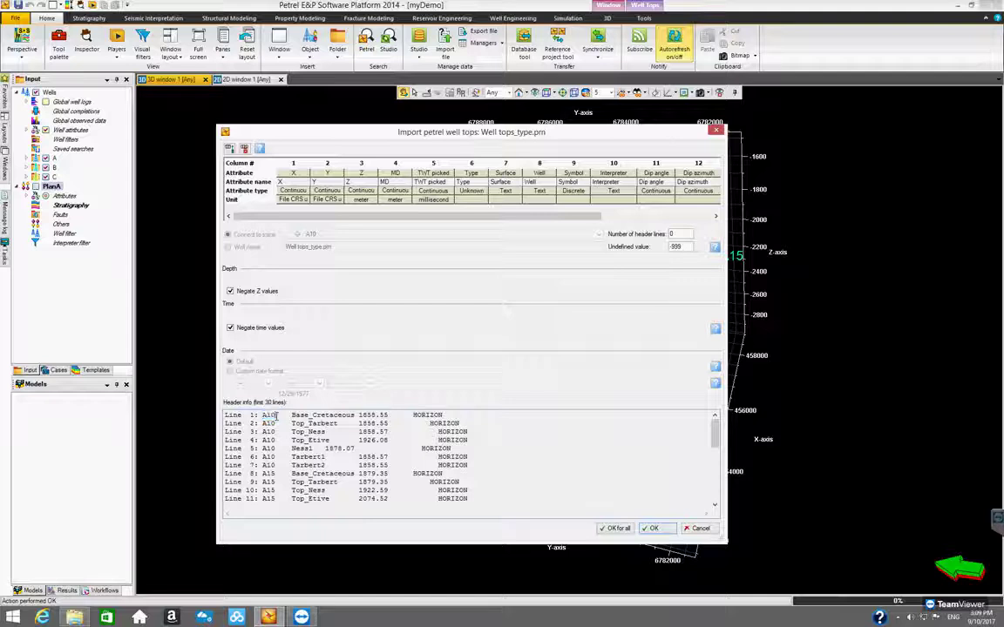
left_click_drag(359, 416, 390, 416)
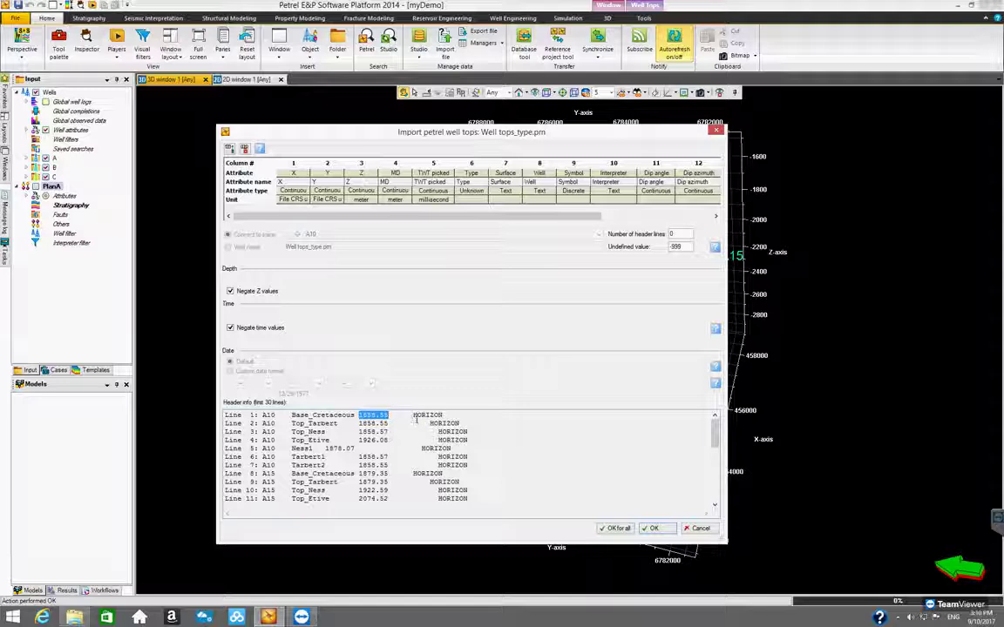
left_click_drag(415, 416, 443, 415)
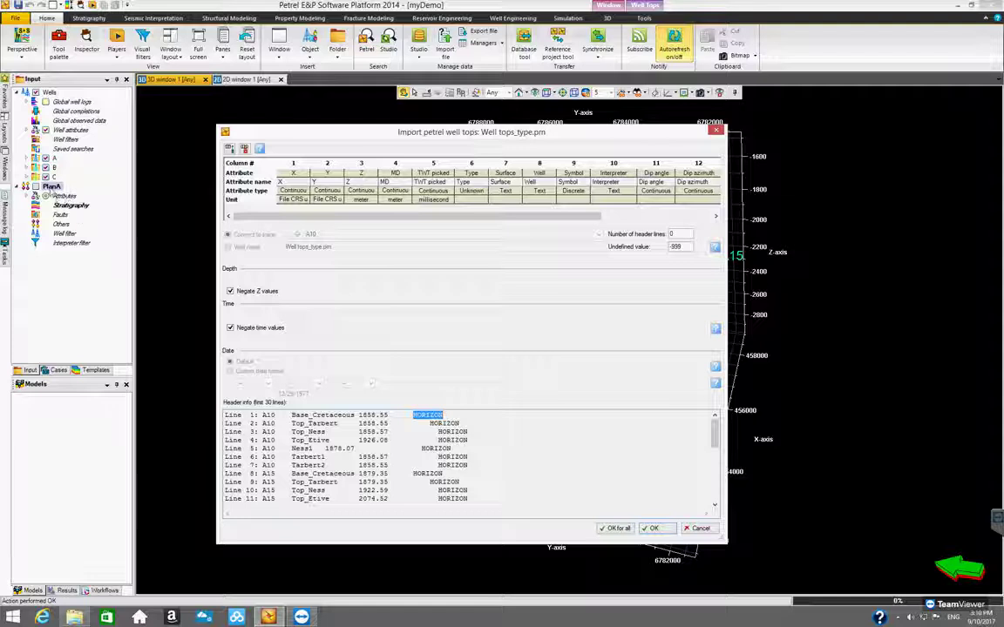
left_click(50, 186)
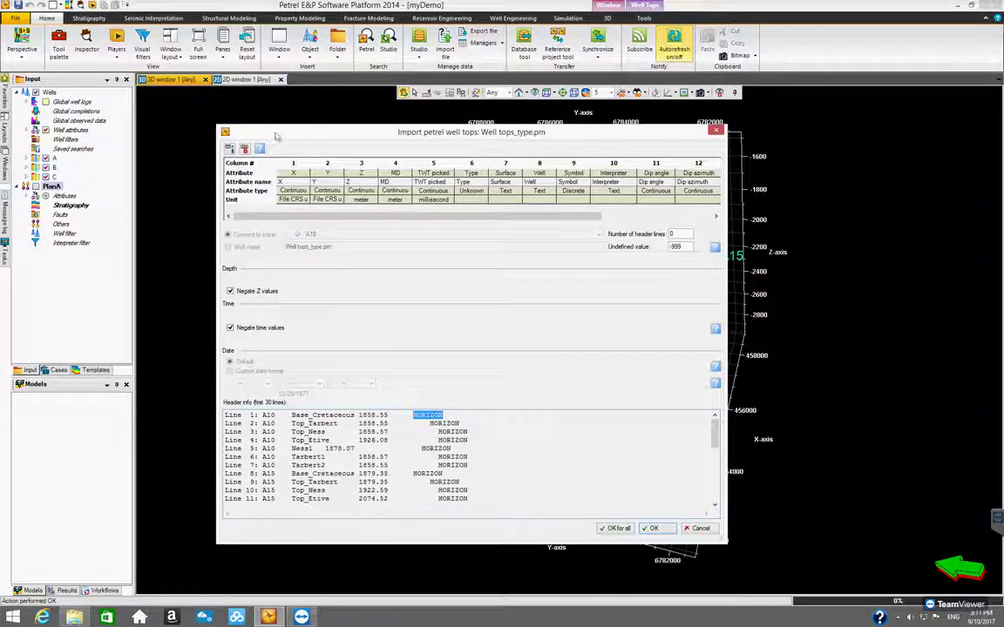
Widen the import dialog to show all attribute columns, and assign Well to column 1 and Surface to column 2
left_click_drag(724, 203, 838, 206)
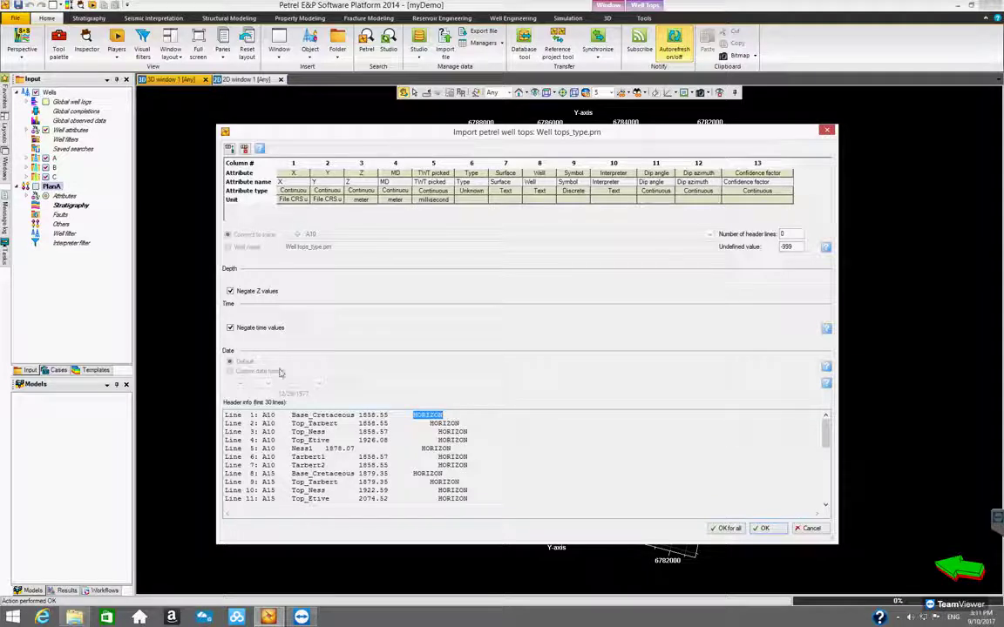
left_click(301, 173)
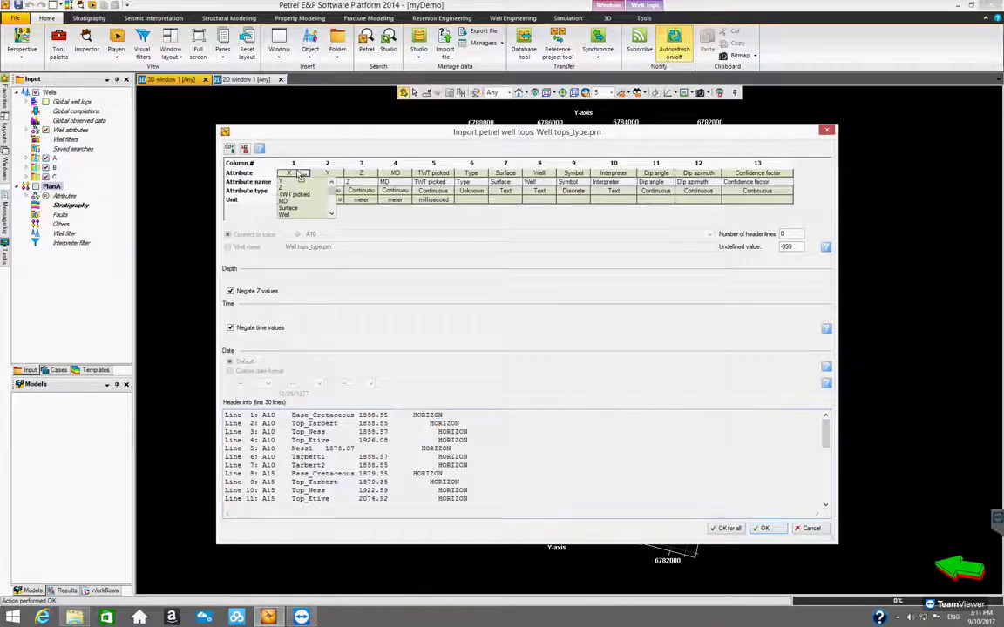
left_click(305, 215)
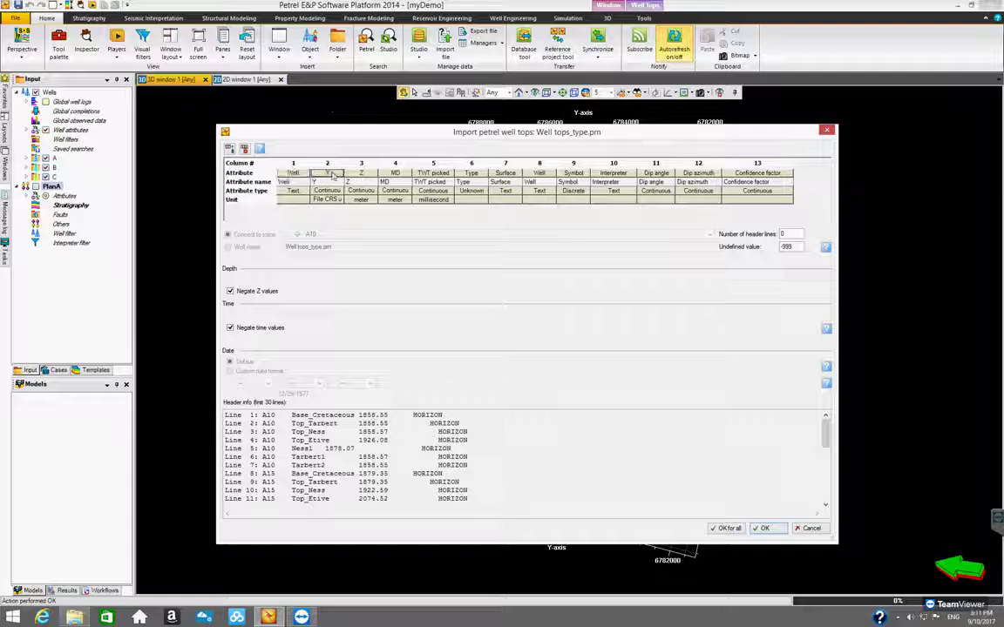
left_click(331, 172)
left_click(338, 216)
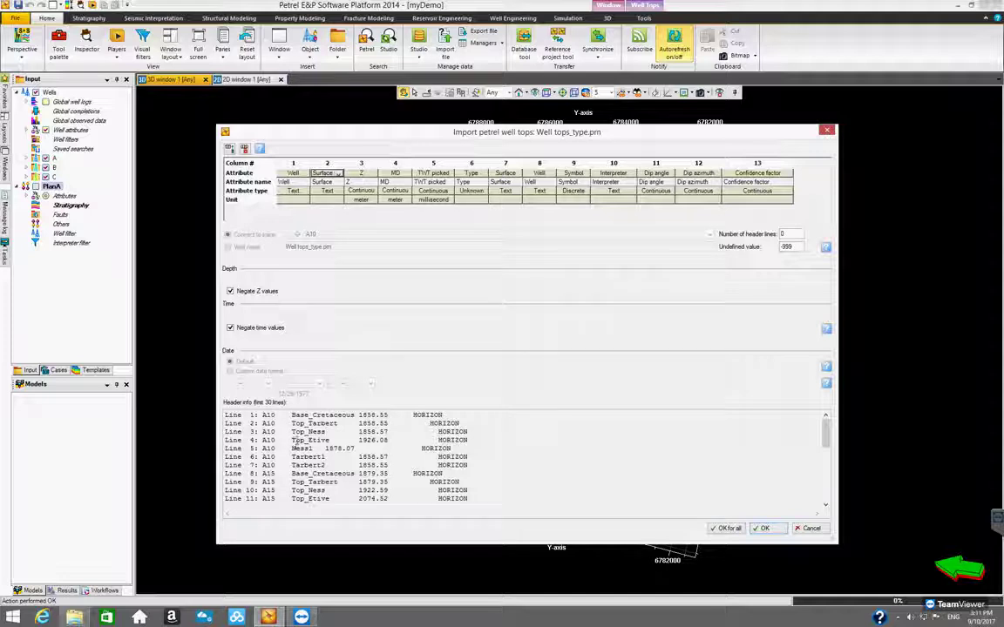
Assign the MD attribute to column 3 and the Type attribute to column 4
left_click(368, 174)
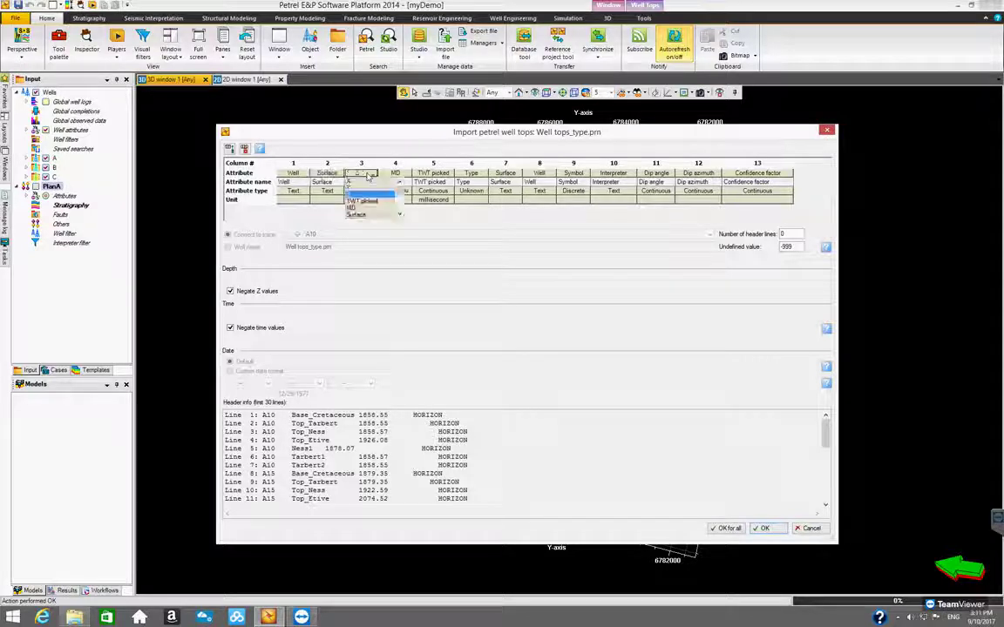
left_click(361, 207)
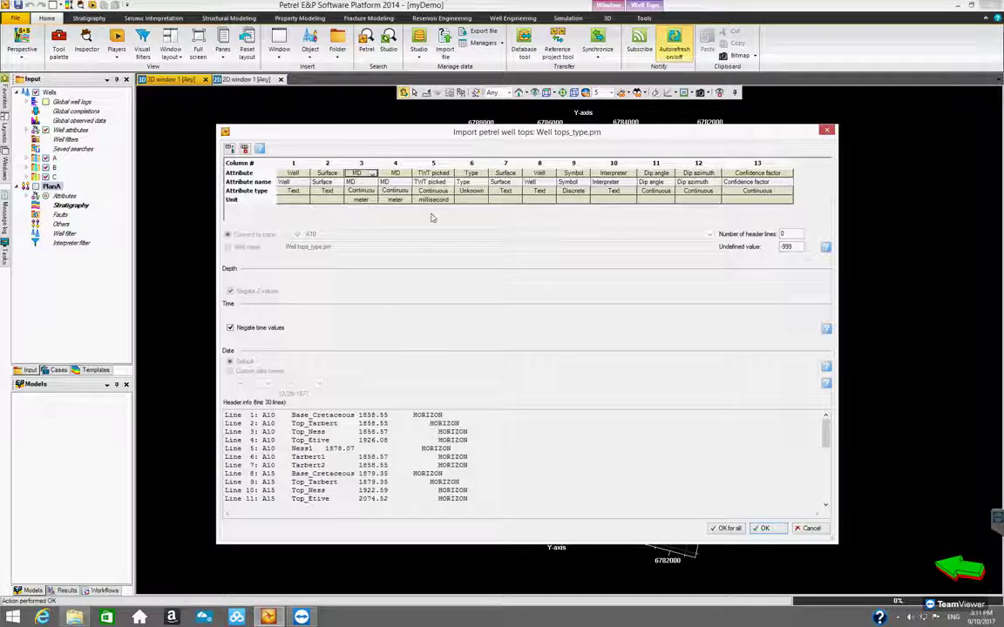
left_click(399, 174)
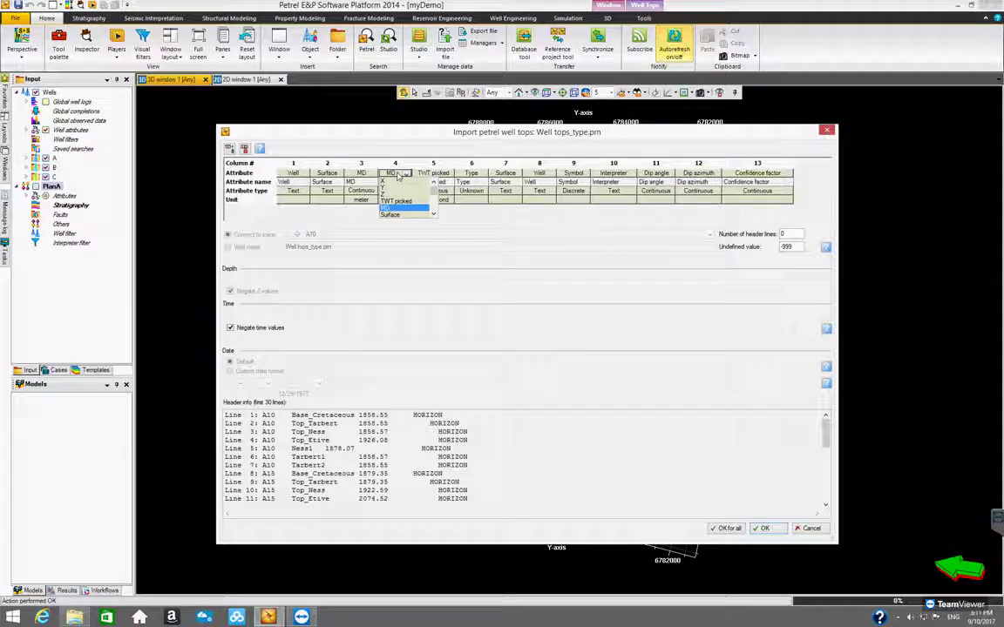
scroll(413, 214, "down", 1)
scroll(412, 213, "down", 3)
scroll(412, 213, "down", 3)
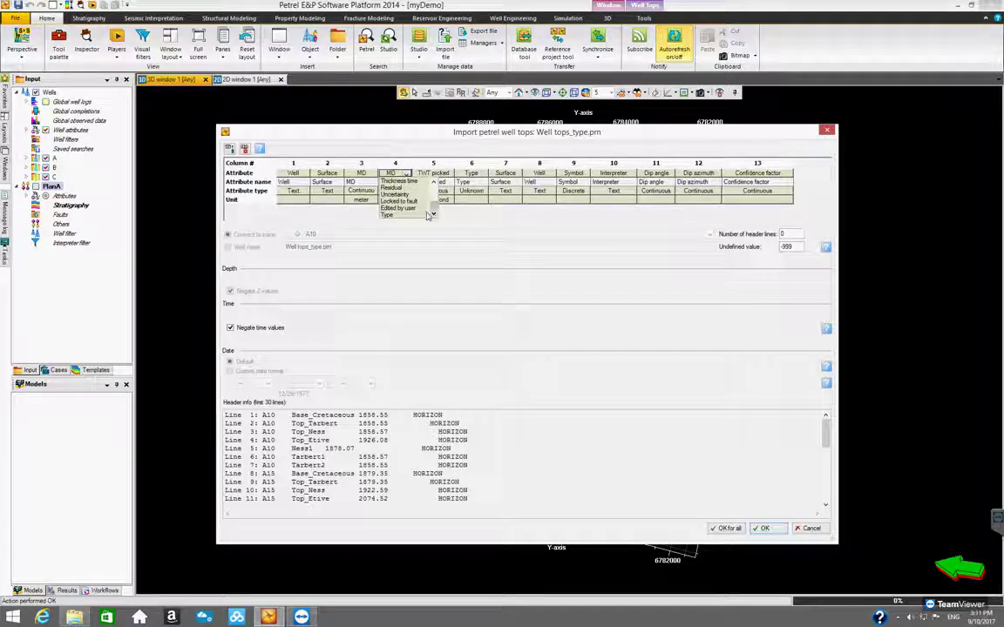
left_click(392, 215)
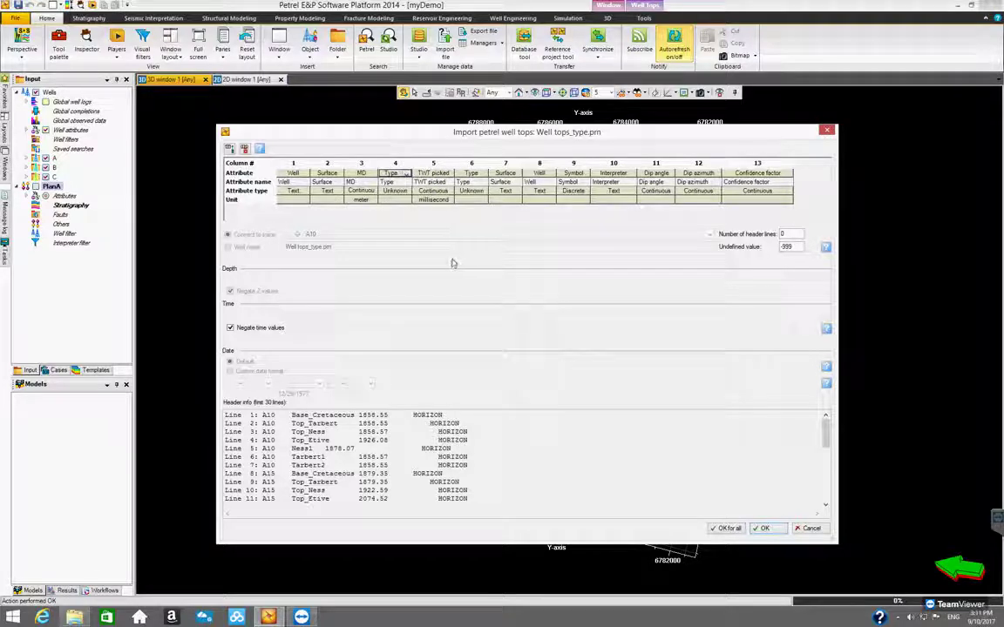
Delete the unneeded attribute columns 5 through 13, TWT picked to Confidence factor, from the import table
left_click(433, 163)
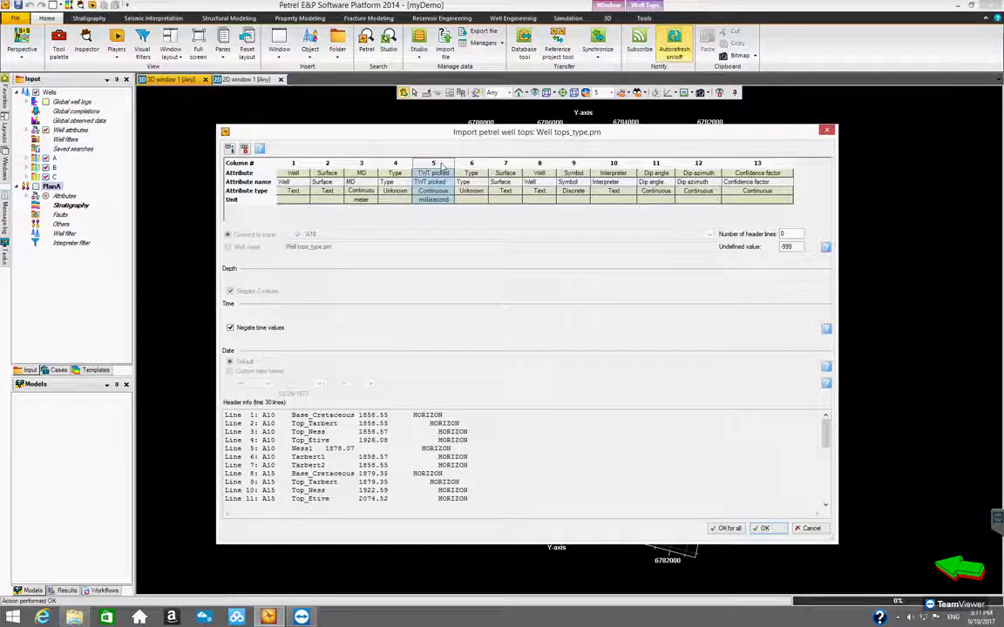
left_click(775, 164, "shift")
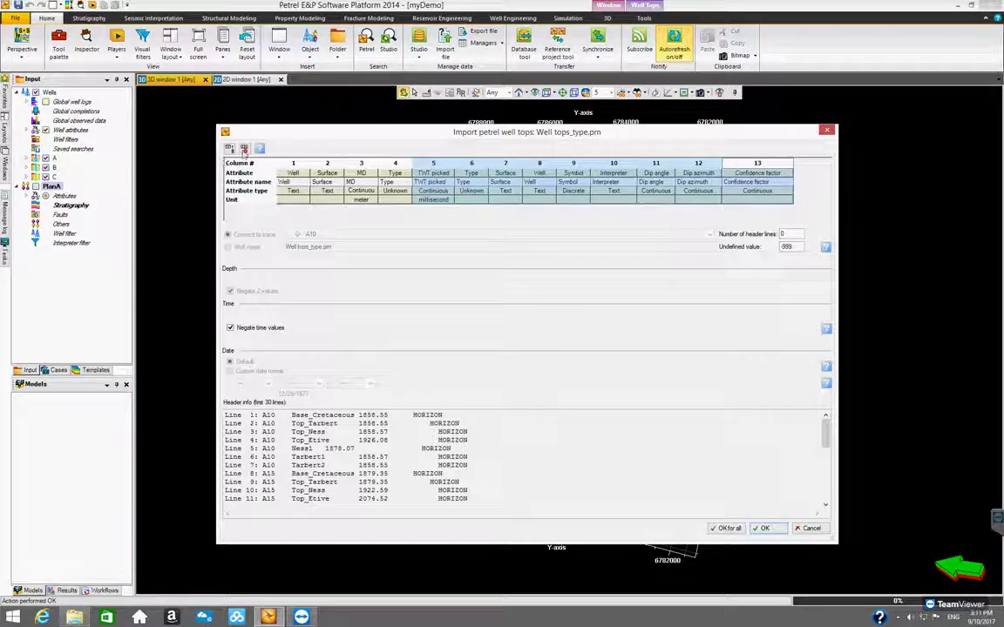
left_click(244, 149)
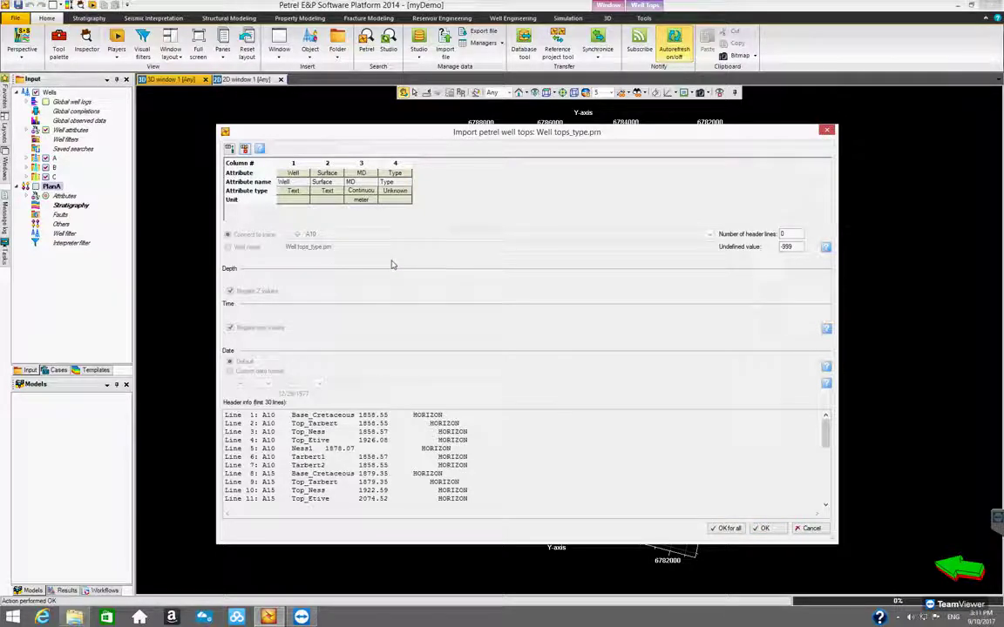
Review the file's first 30 lines against the four columns and import the well tops into PlanA, accepting the settings for all
left_click_drag(826, 432, 826, 499)
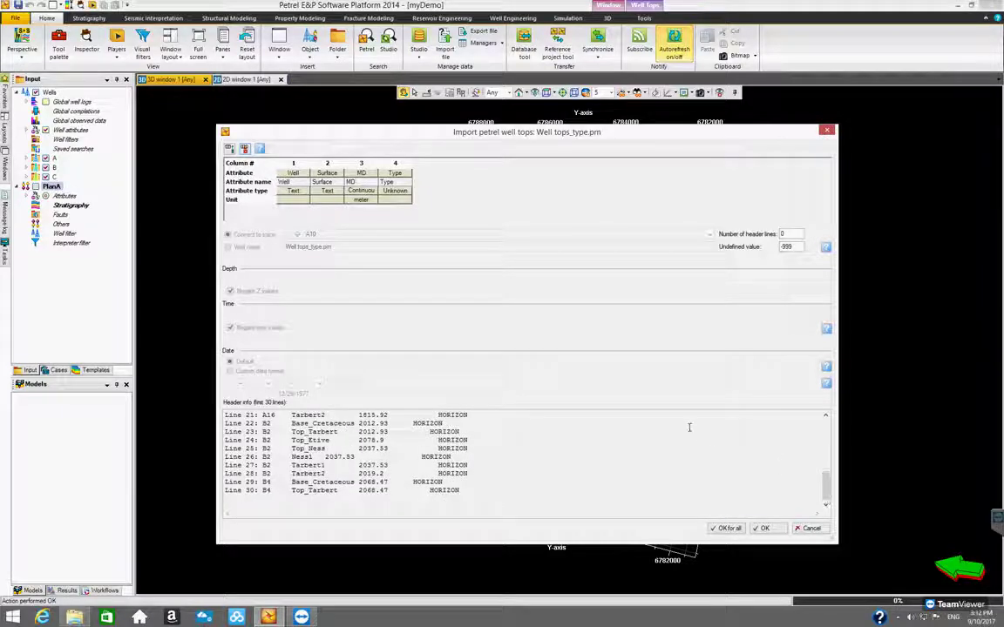
scroll(746, 444, "up", 7)
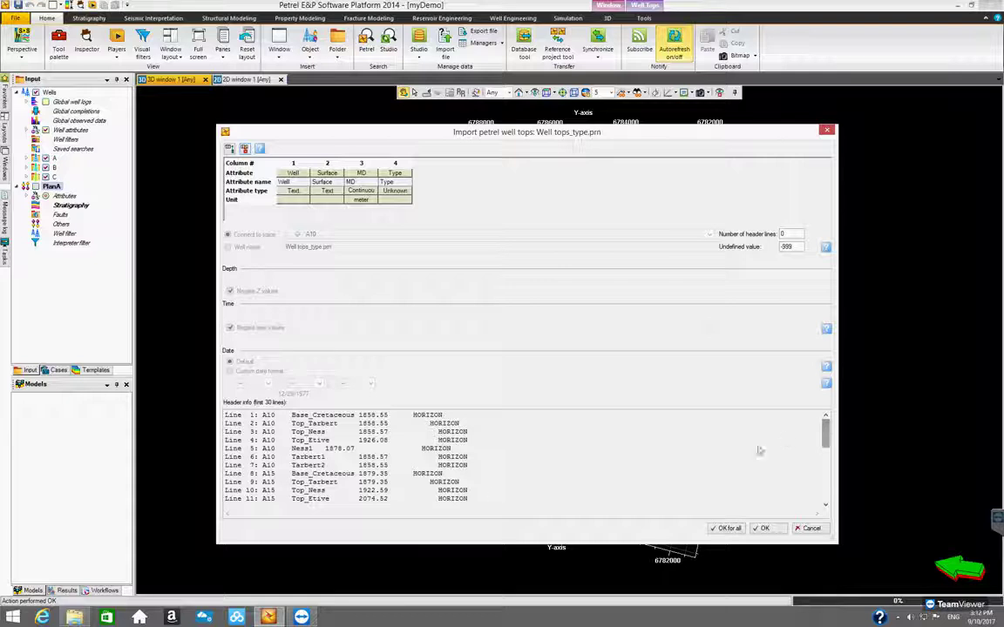
left_click_drag(263, 415, 447, 416)
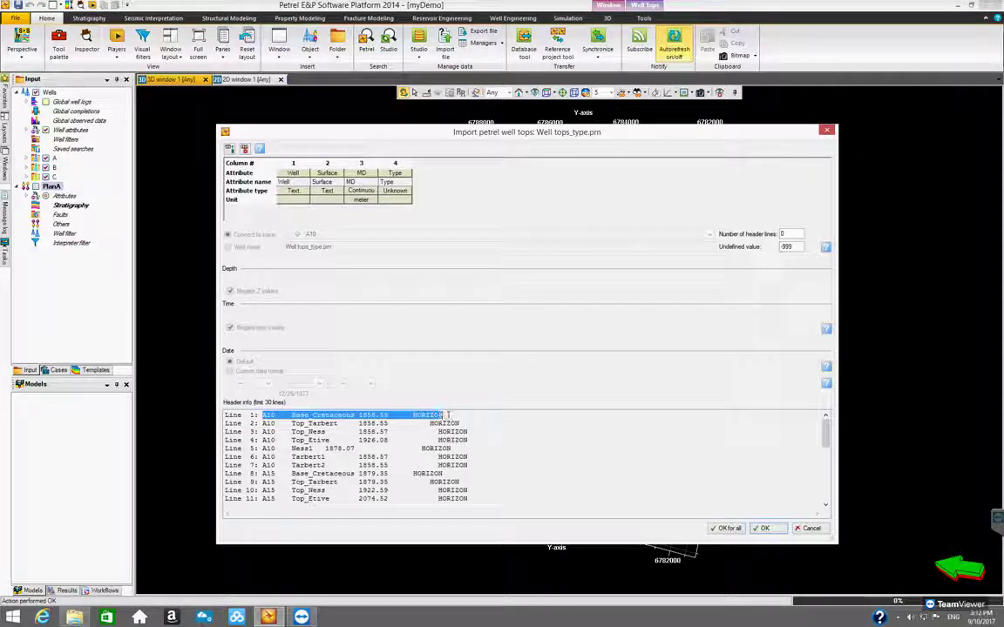
left_click(316, 440)
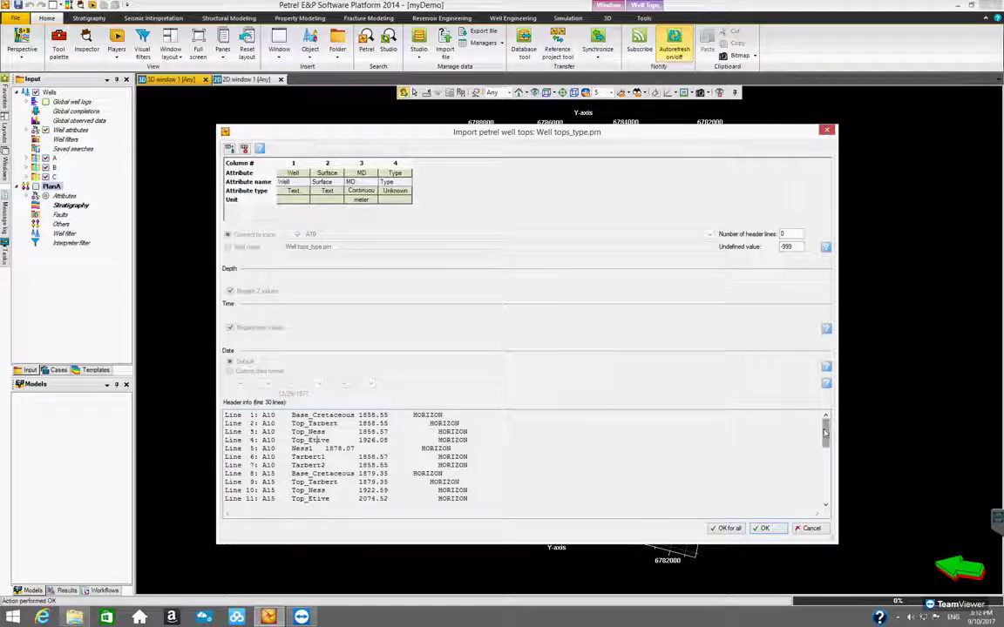
left_click_drag(825, 427, 827, 492)
scroll(836, 495, "up", 7)
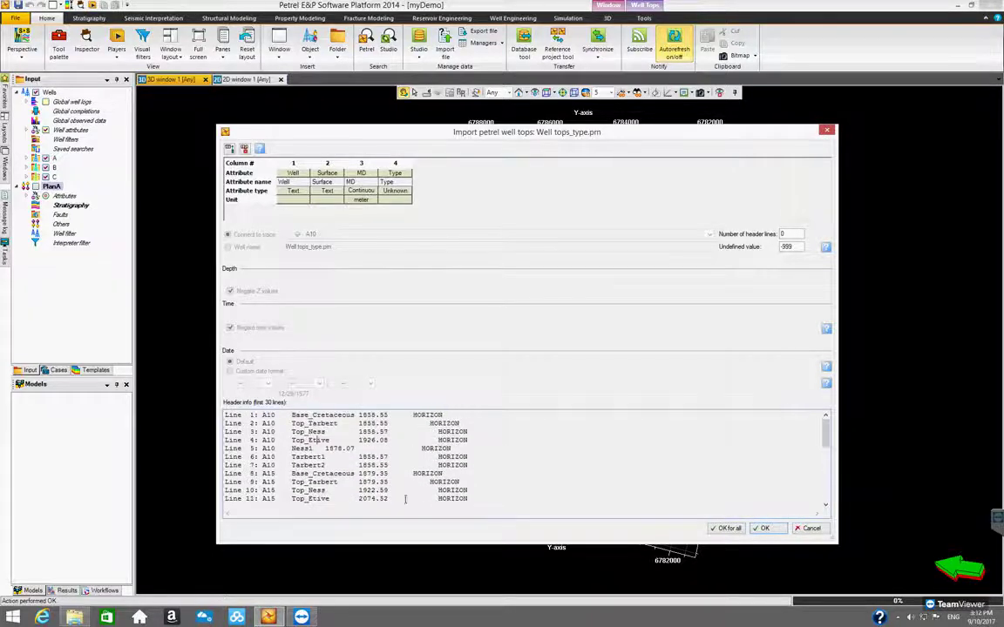
mouse_move(826, 433)
left_mouse_down()
mouse_move(830, 477)
mouse_move(828, 418)
left_mouse_up()
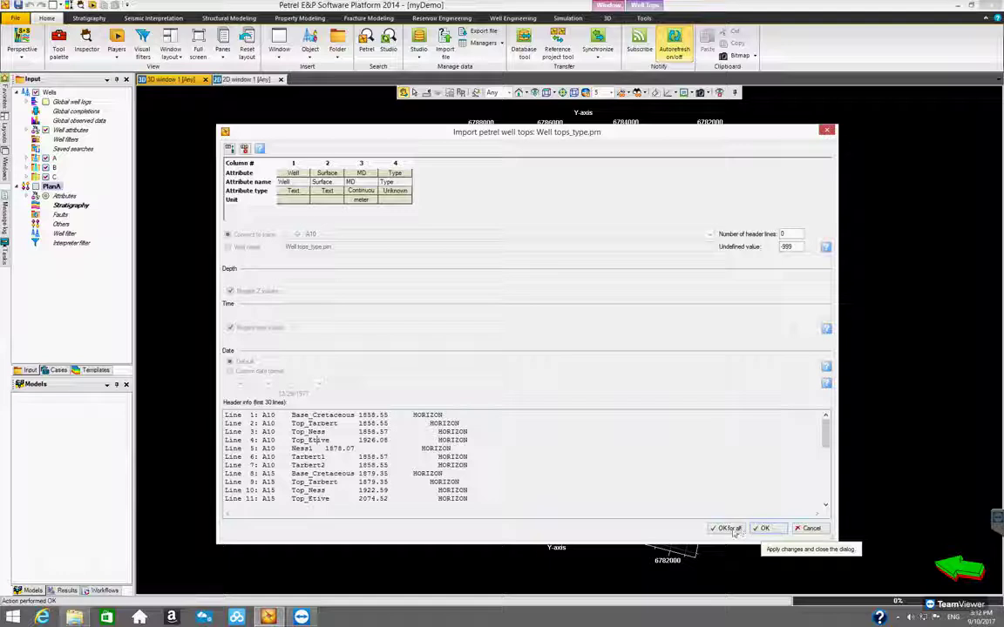
left_click(733, 532)
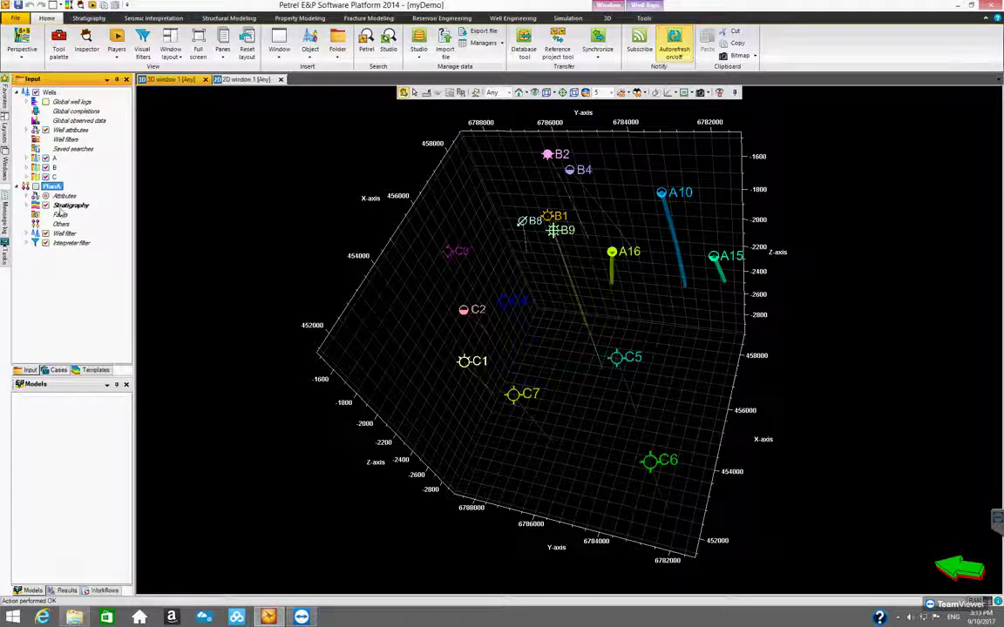
Expand PlanA's Stratigraphy folder, widen the Input pane and examine the imported horizons, including Base_Cretaceous, Top_Tarbert, Tarbert2 and Tarbert1
left_click(27, 206)
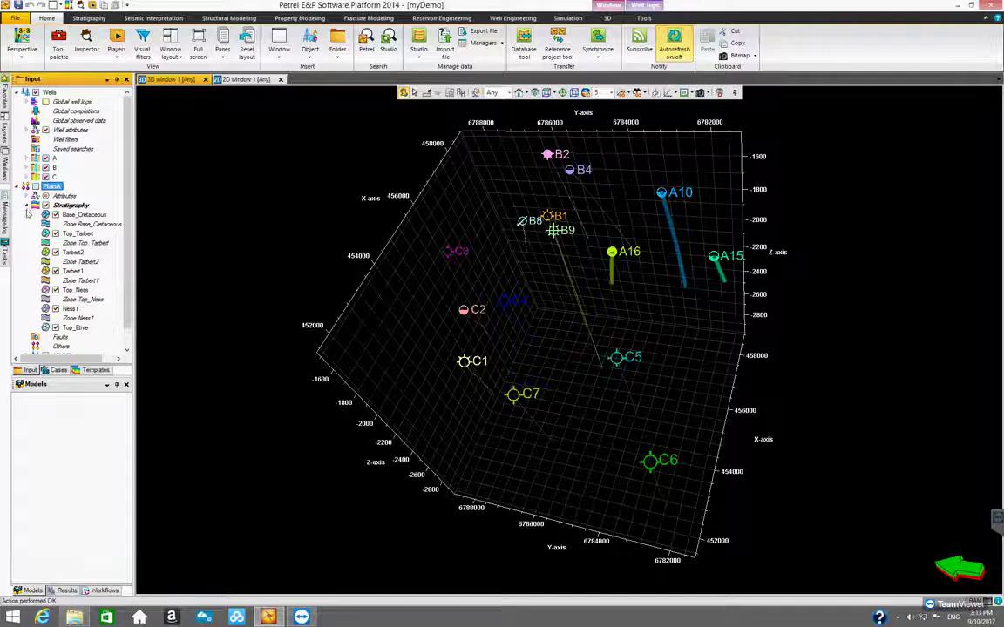
left_click(27, 207)
left_click(27, 208)
left_click_drag(133, 241, 159, 242)
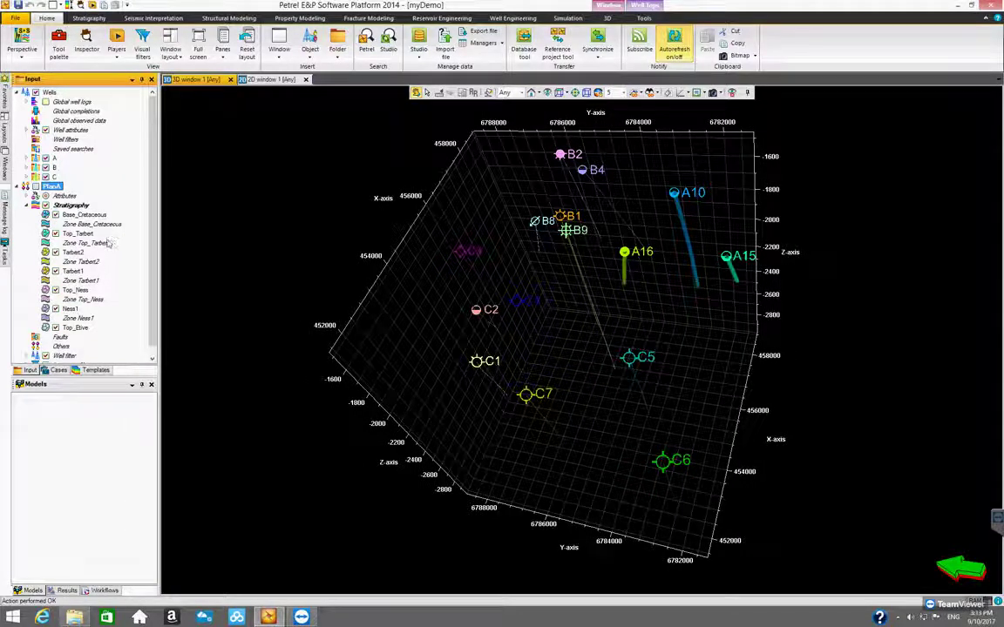
left_click(91, 216)
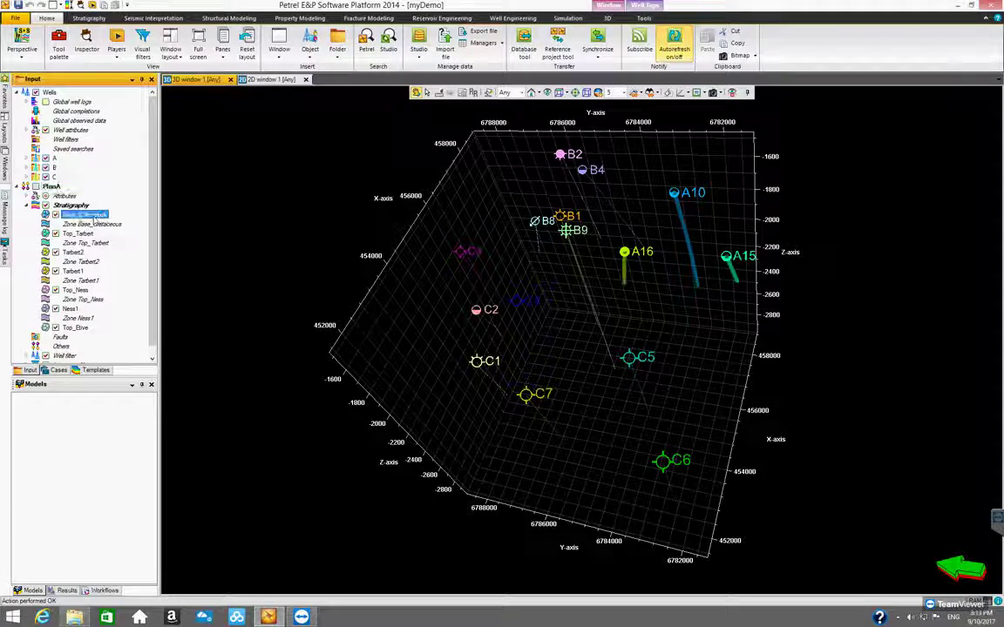
left_click(91, 234)
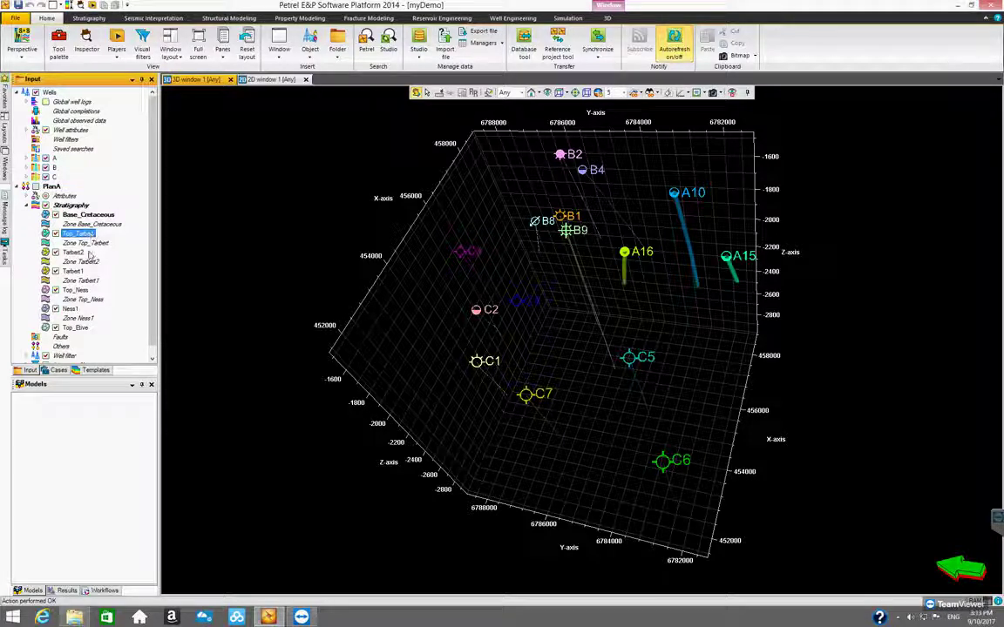
left_click(83, 253)
left_click(78, 271)
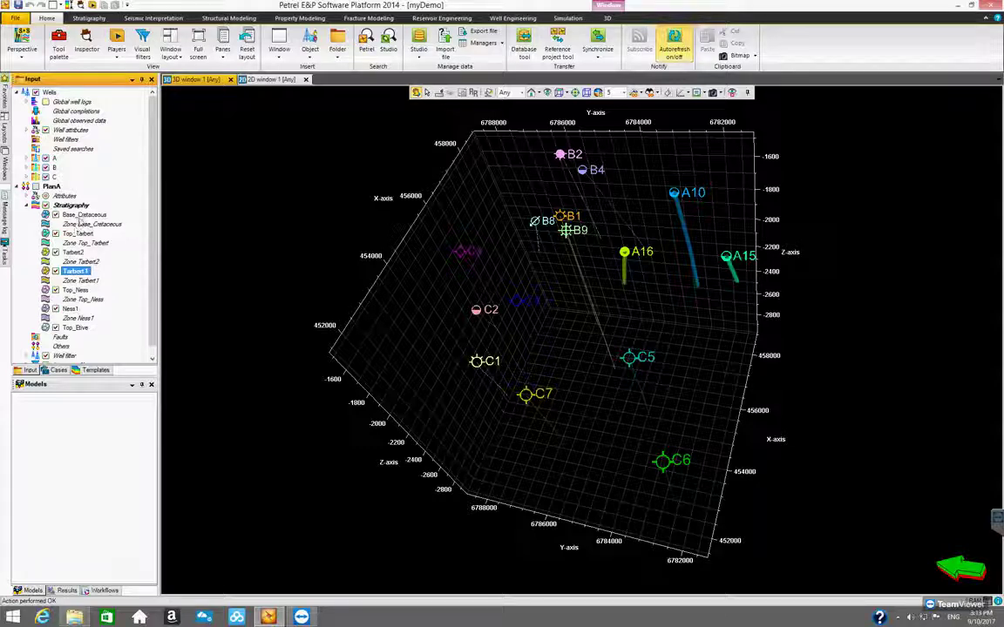
left_click(82, 214)
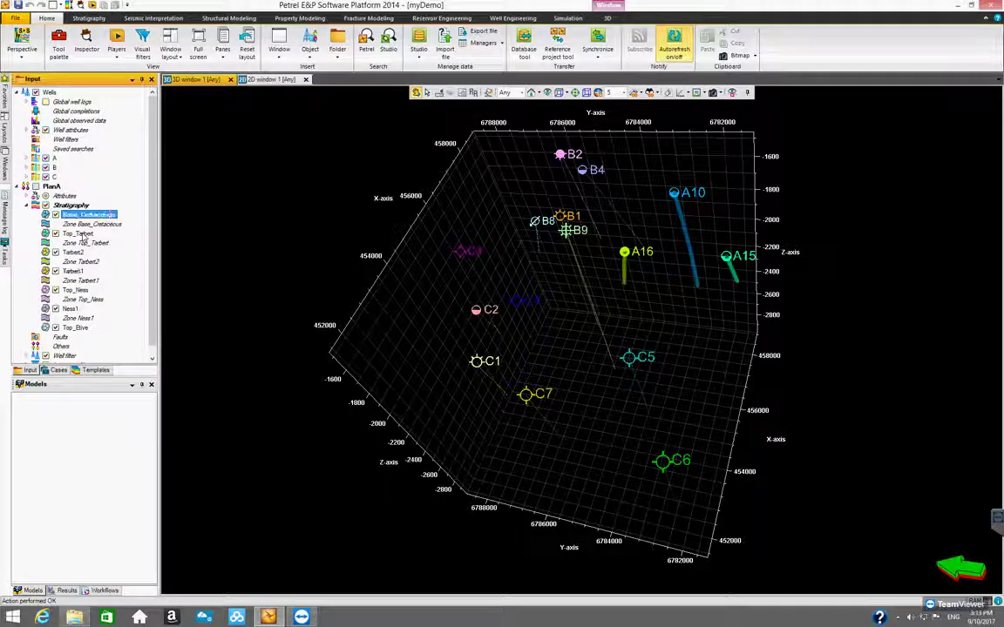
Compare the Base_Cretaceous and Top_Tarbert horizons with the zone listed between them in PlanA's Stratigraphy folder
left_click(76, 225)
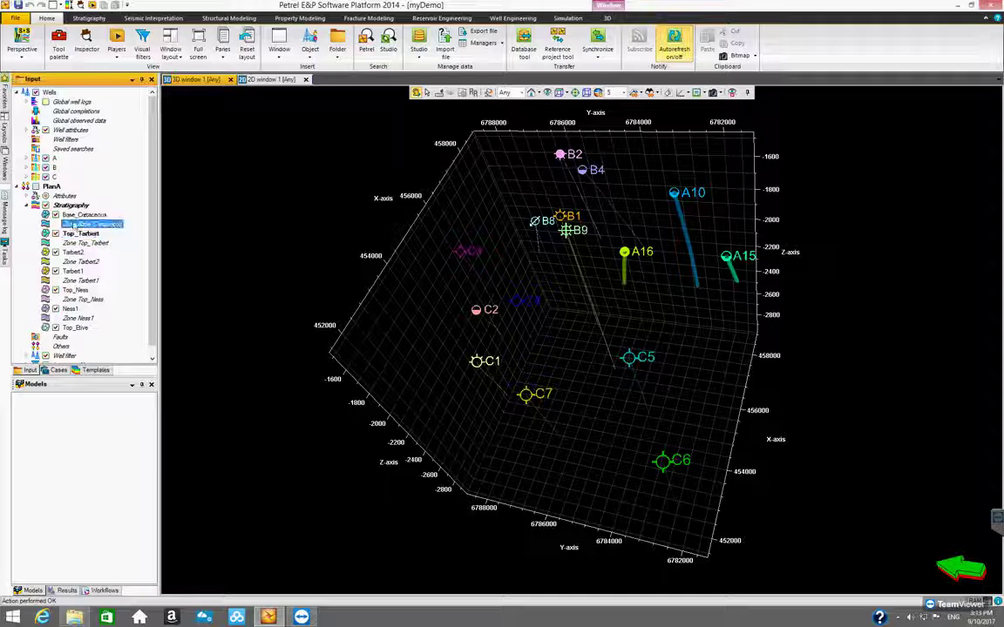
left_click(74, 215)
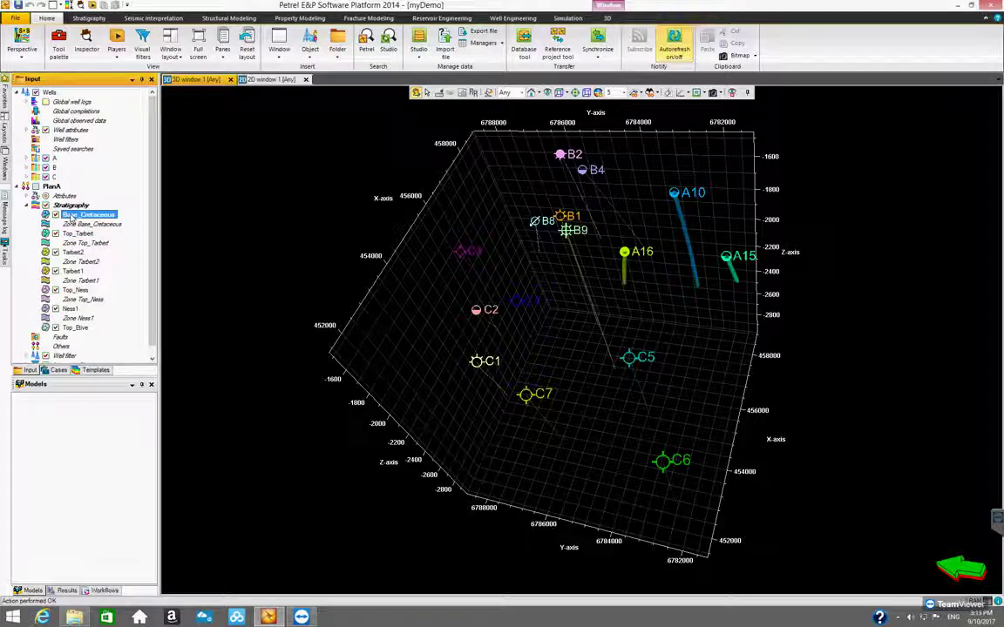
left_click(80, 233)
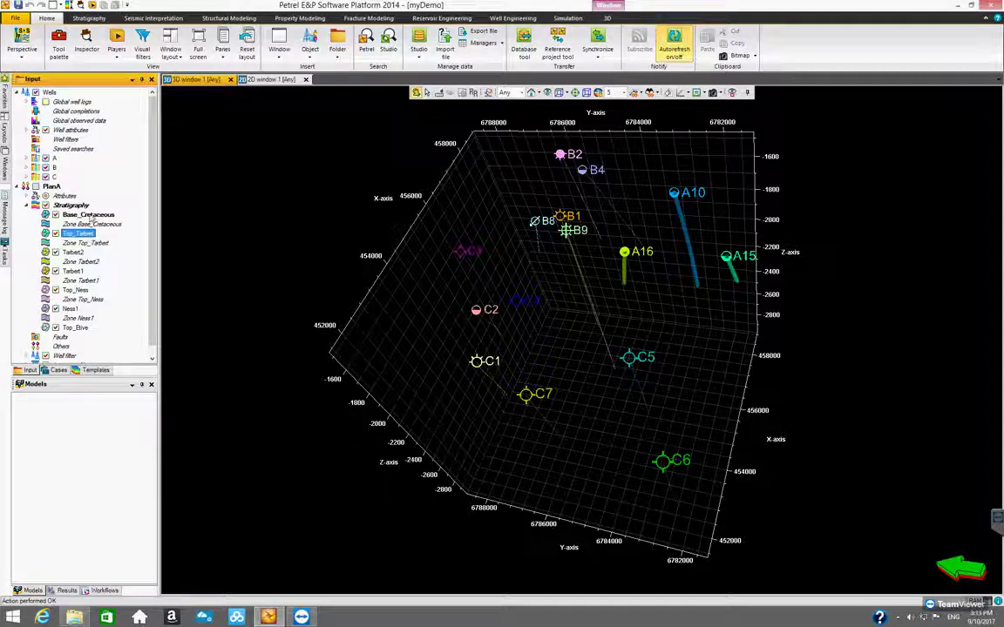
left_click(87, 234)
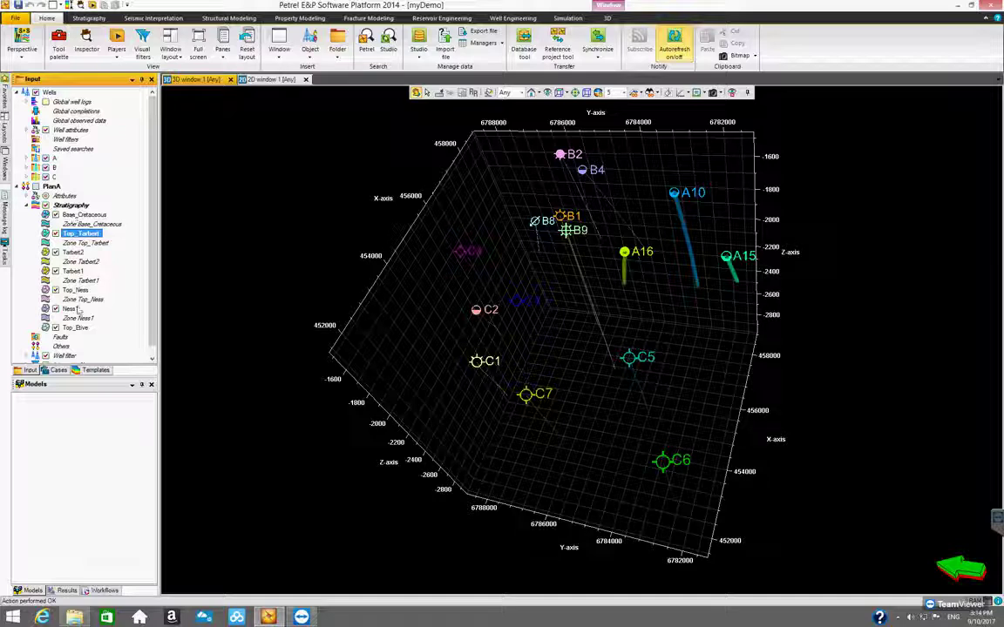
Hide the zone icons in PlanA's Stratigraphy folder, show them once more for comparison, and hide them again
left_click(66, 206)
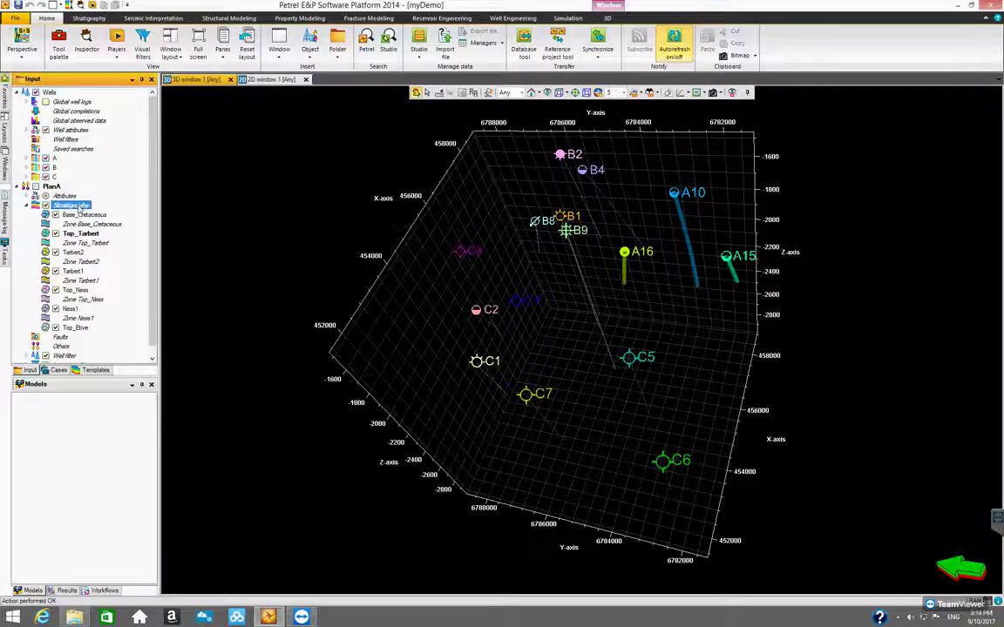
right_click(80, 208)
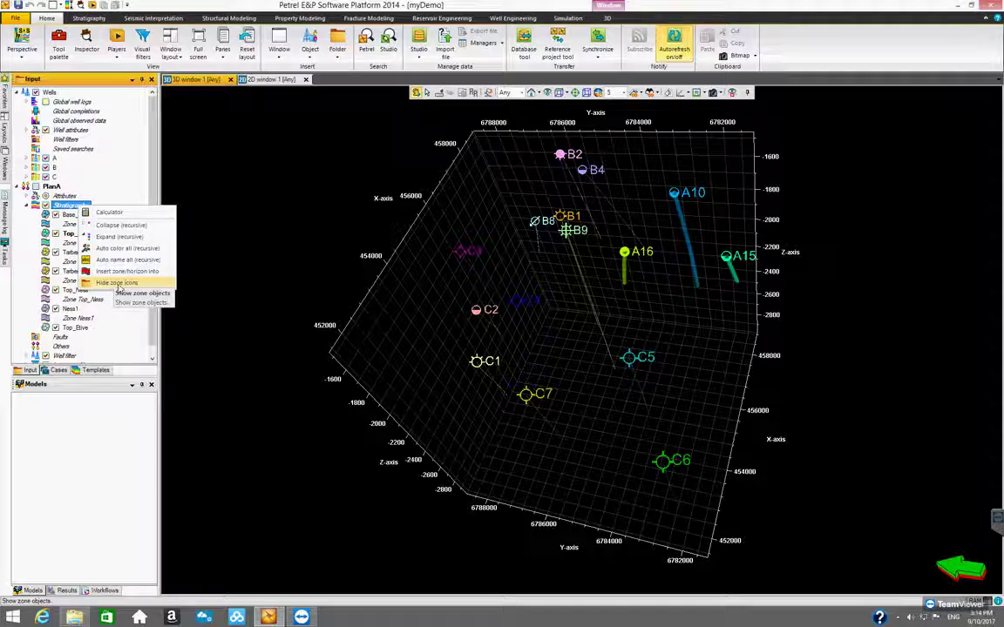
left_click(119, 284)
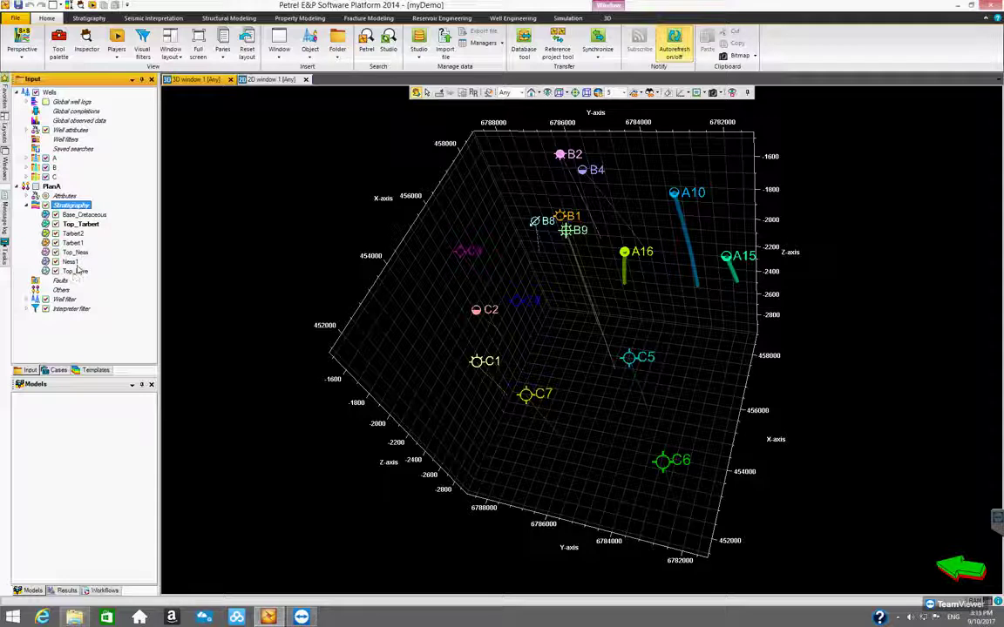
right_click(79, 206)
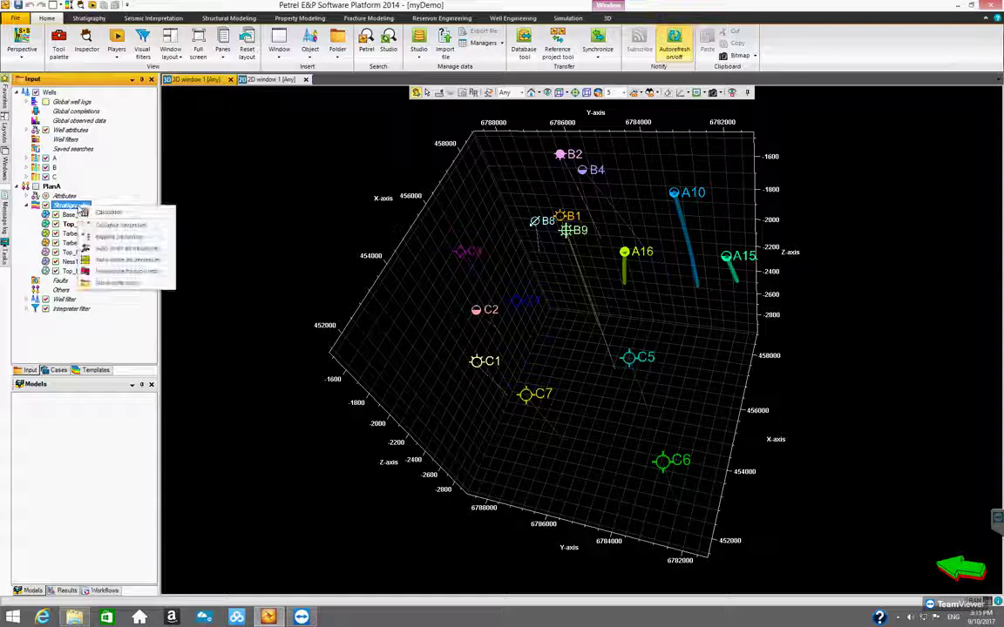
left_click(120, 283)
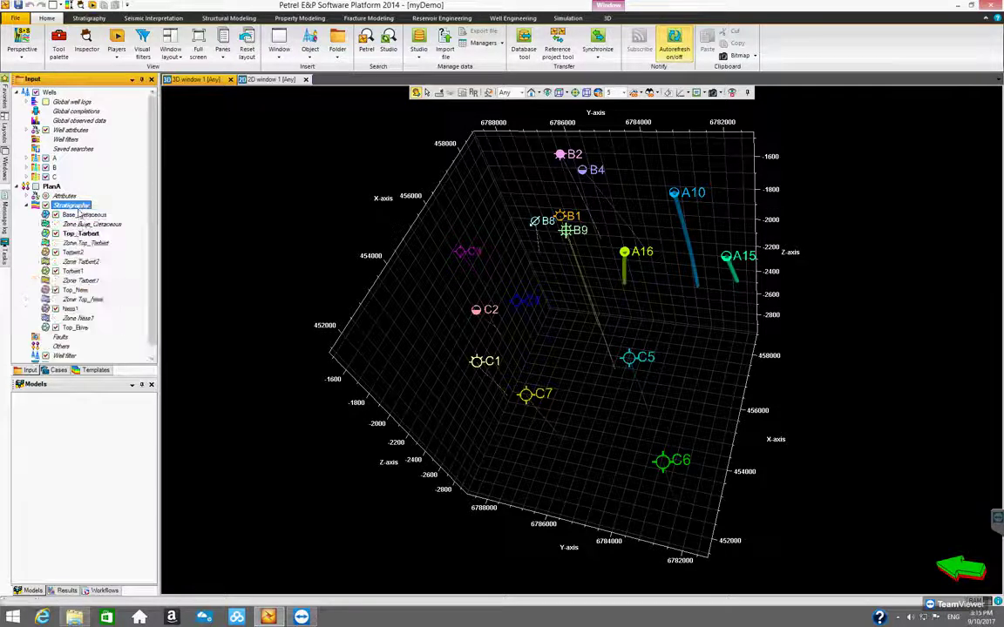
right_click(80, 208)
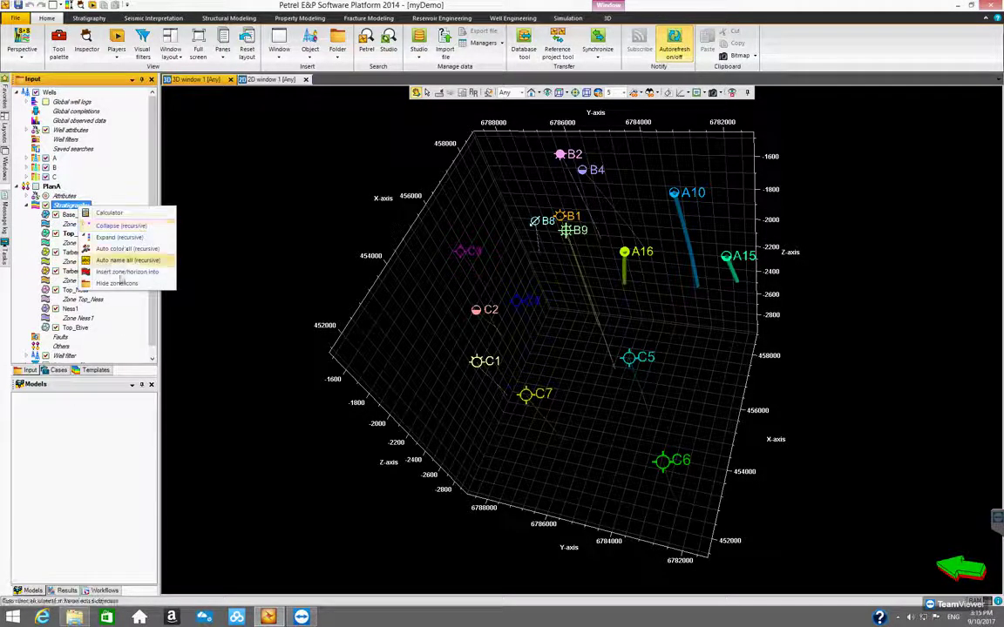
left_click(120, 283)
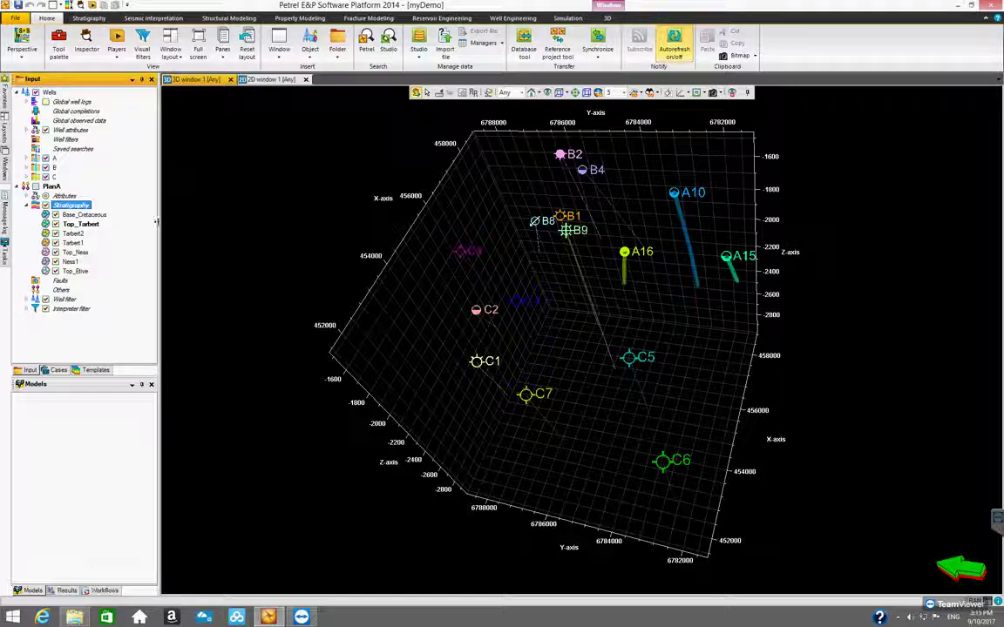
Display the PlanA well tops along the wells in the 3D window and inspect them from several angles
left_click_drag(394, 284, 584, 394)
left_click_drag(487, 328, 165, 271)
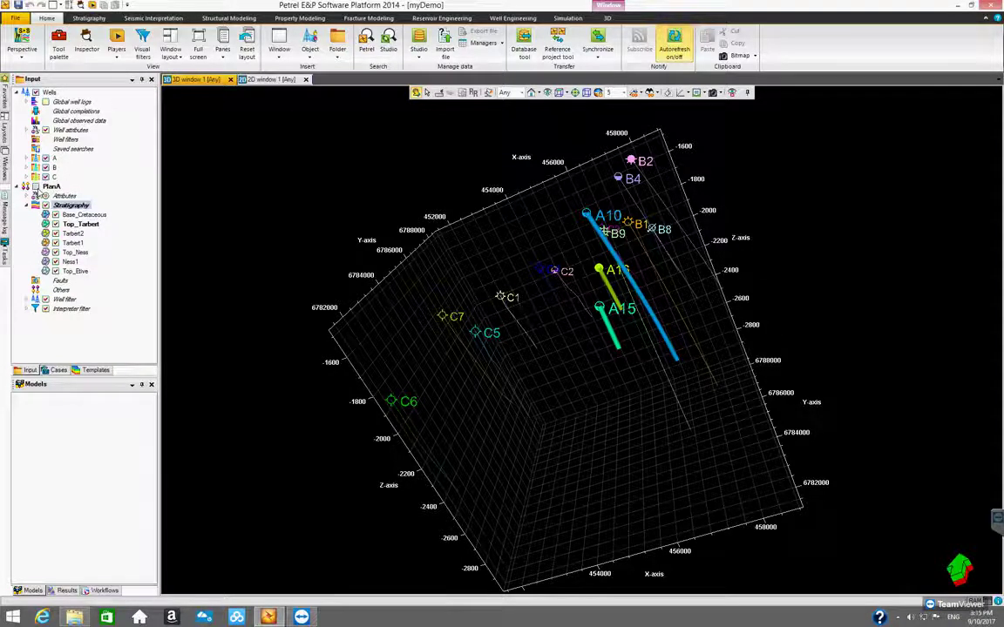
left_click_drag(405, 288, 303, 287)
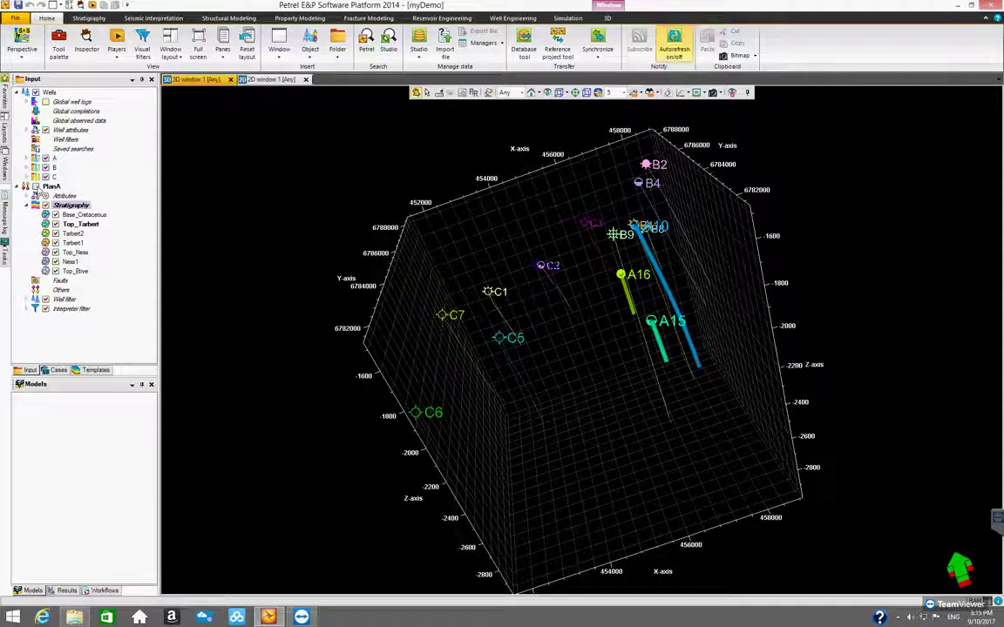
left_click(61, 206)
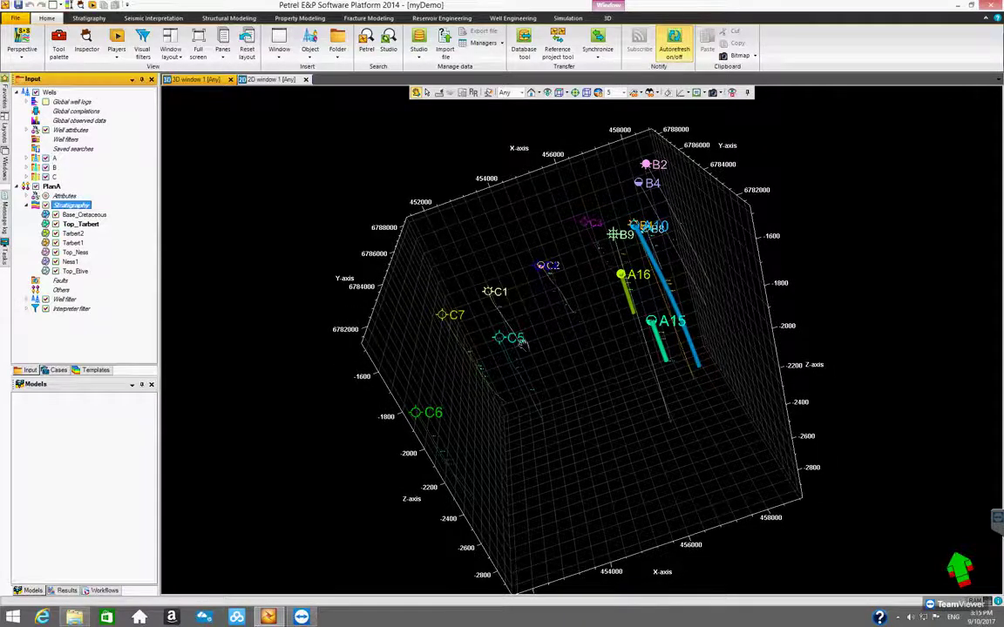
left_click_drag(527, 315, 563, 270)
left_click_drag(496, 260, 466, 357)
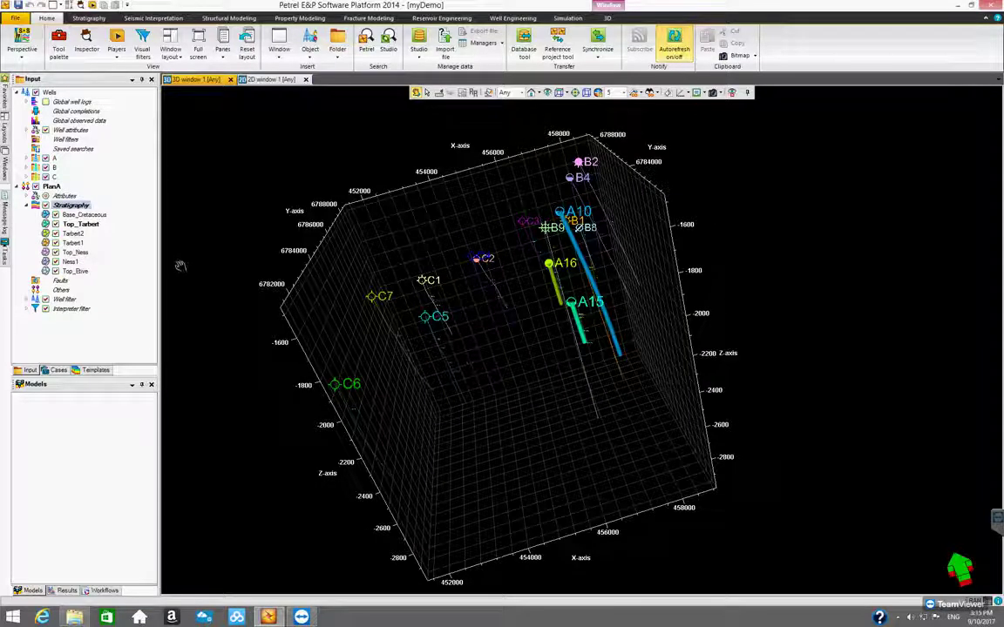
Open the settings for PlanA and choose 3D sphere as the well top symbol in the common style
left_click(50, 187)
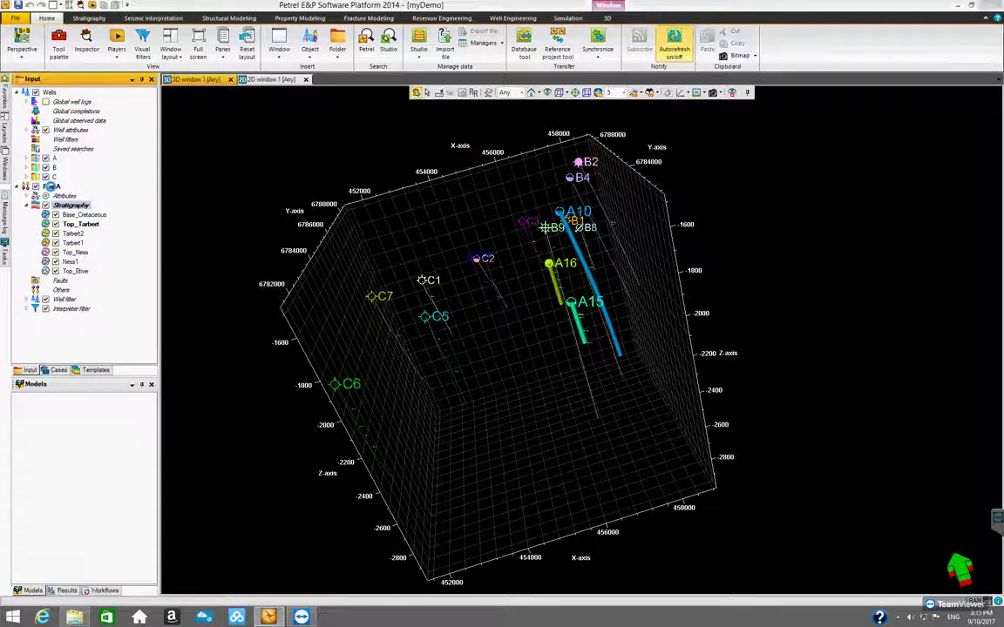
double_click(51, 186)
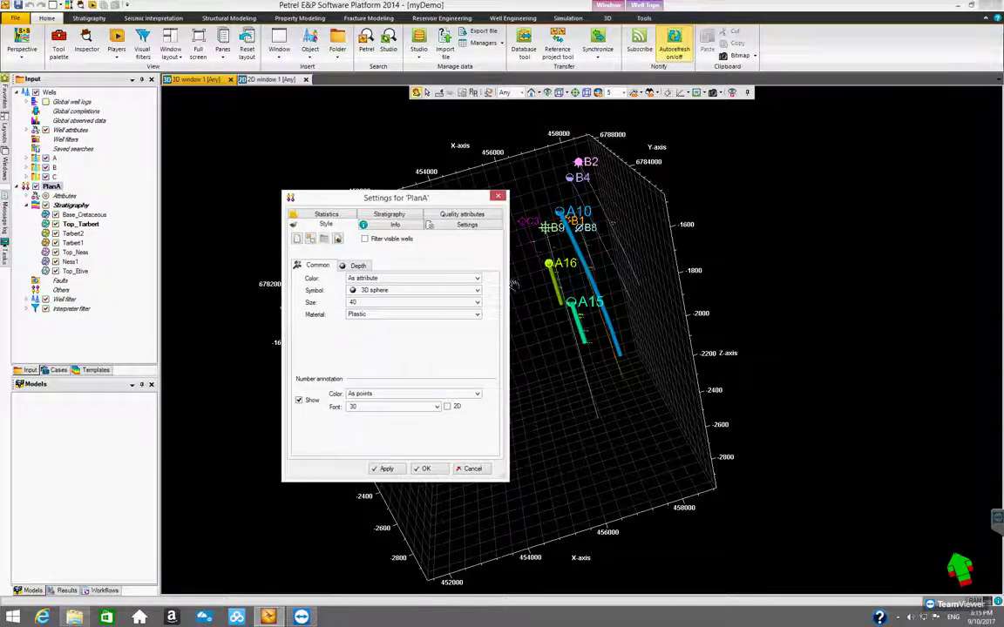
left_click_drag(509, 287, 650, 307)
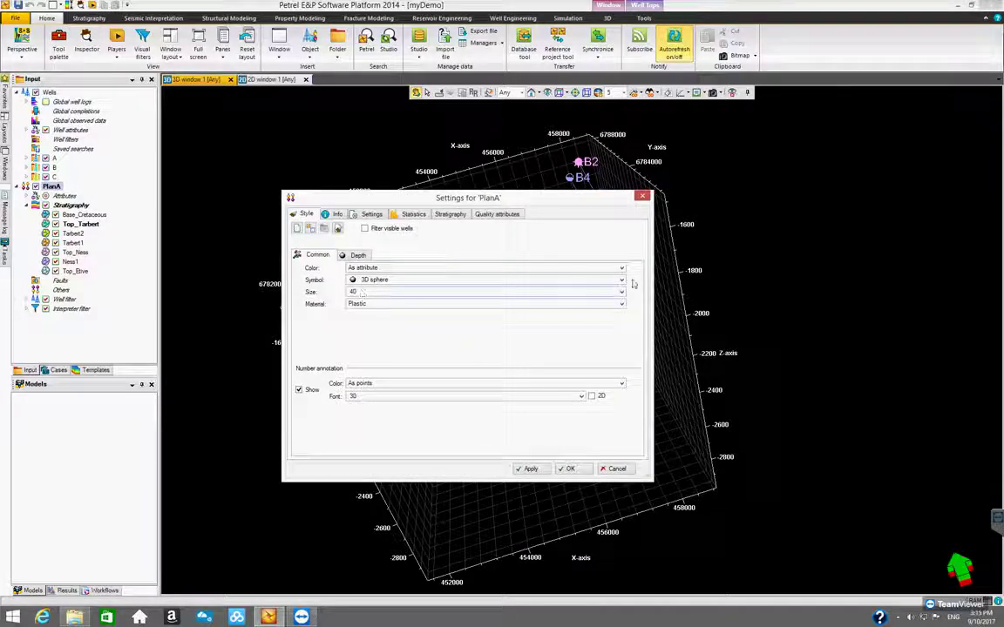
left_click(622, 280)
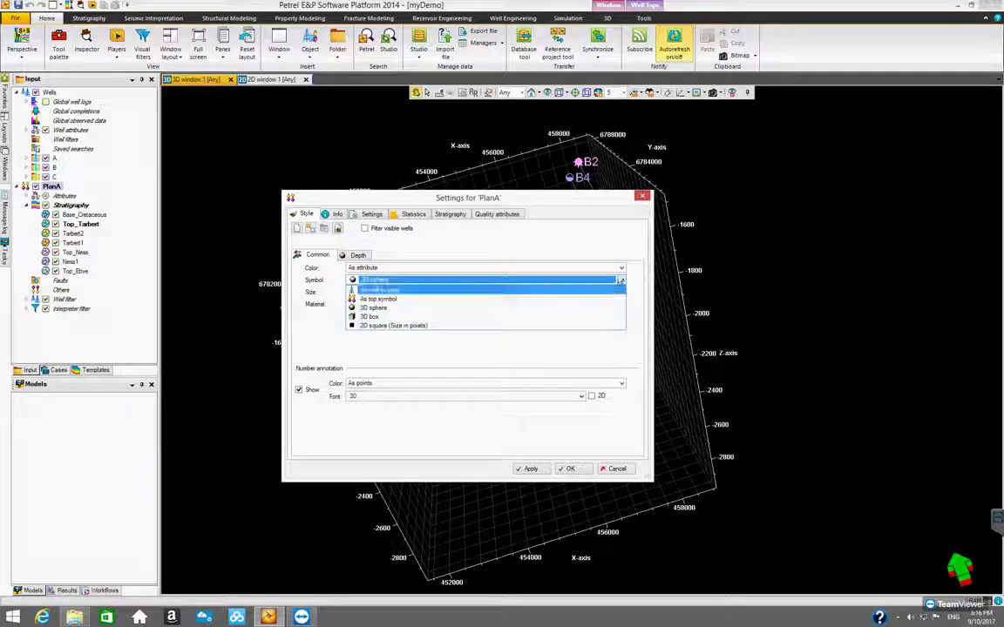
left_click(384, 308)
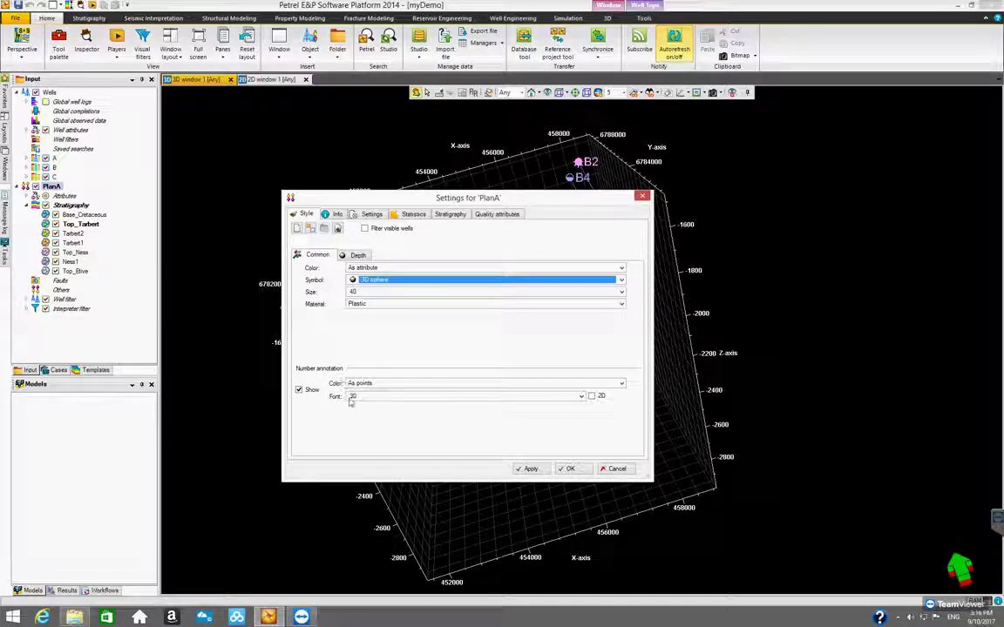
Set PlanA's number annotation font size to 75 and apply it
left_click(582, 396)
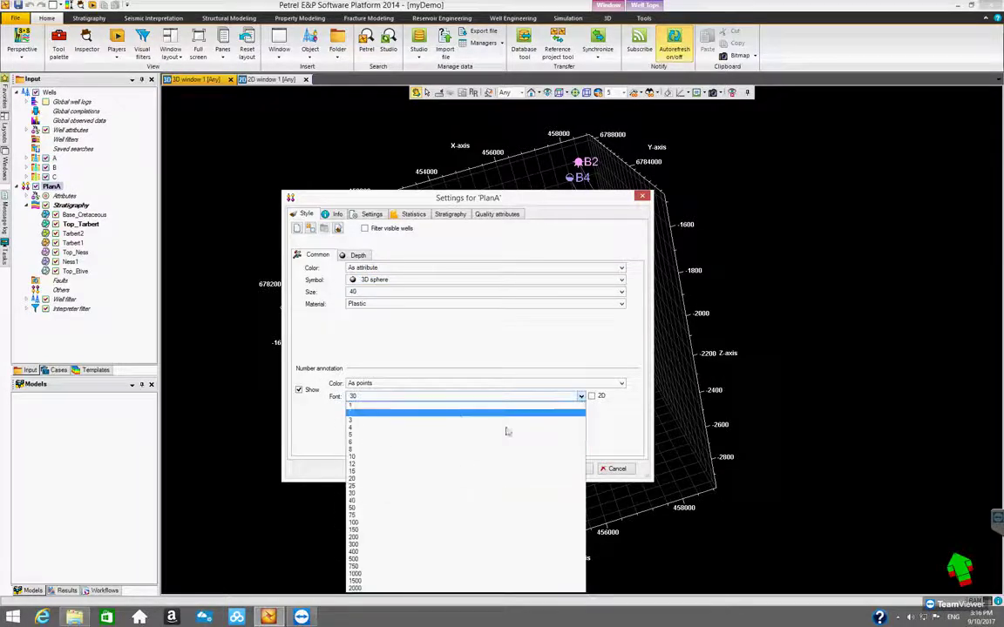
left_click(456, 518)
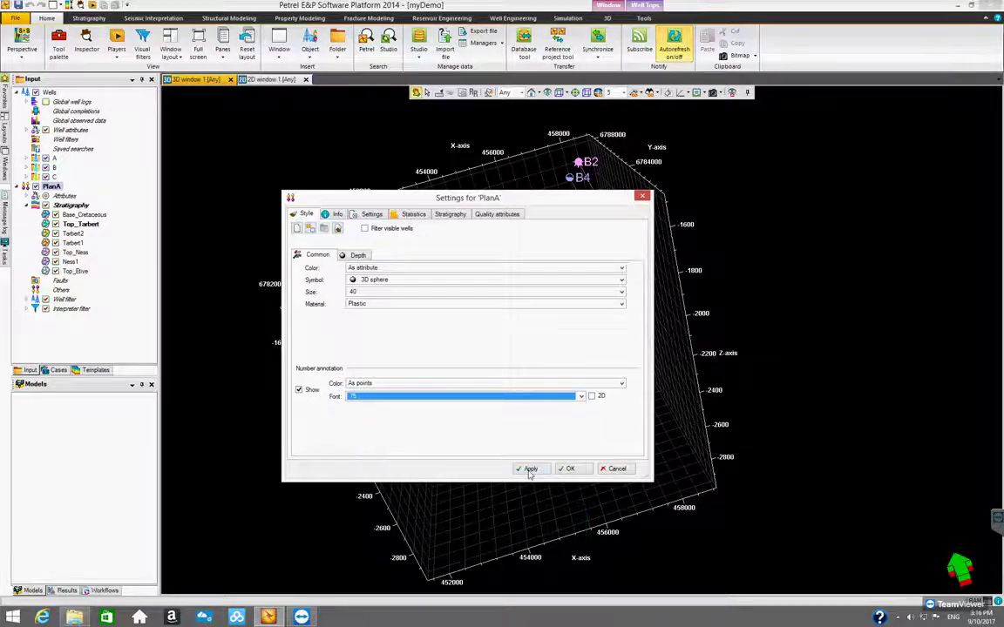
left_click(530, 469)
Set PlanA's number annotation font size to 150 and accept the style settings
left_click_drag(497, 199, 767, 218)
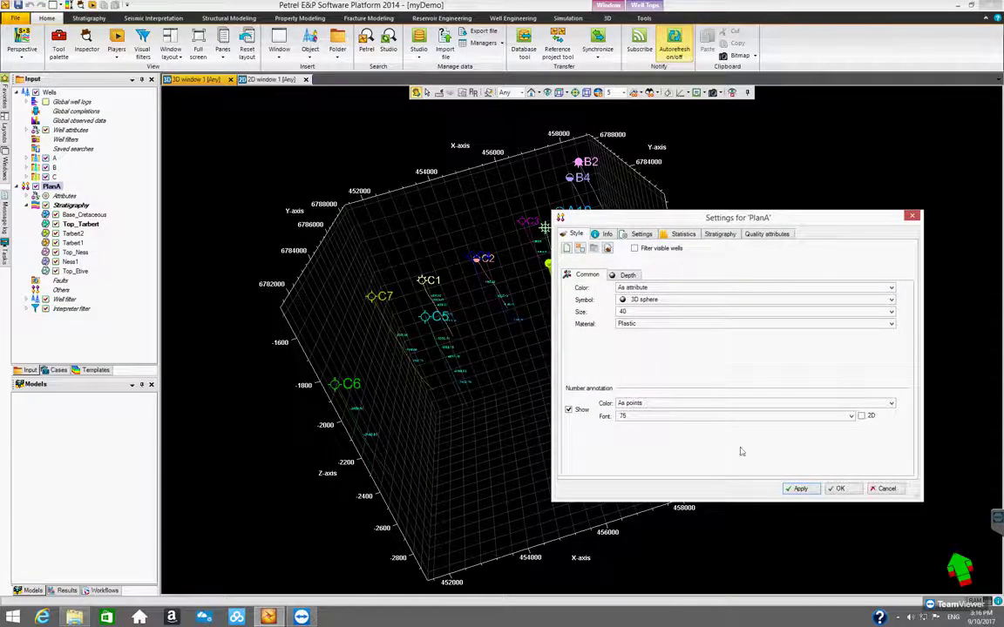
left_click(851, 416)
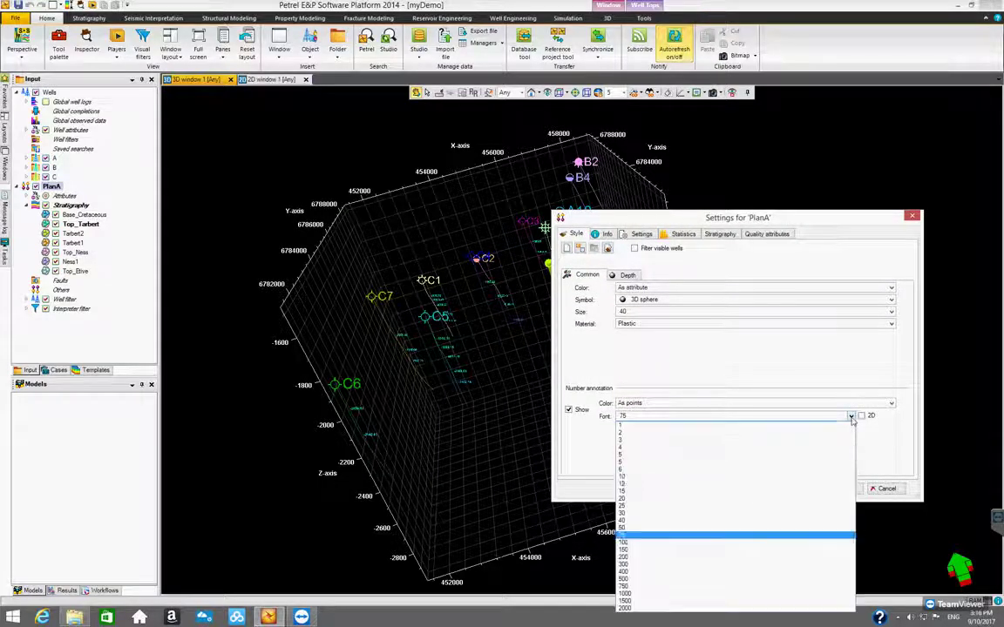
left_click(788, 547)
left_click(799, 489)
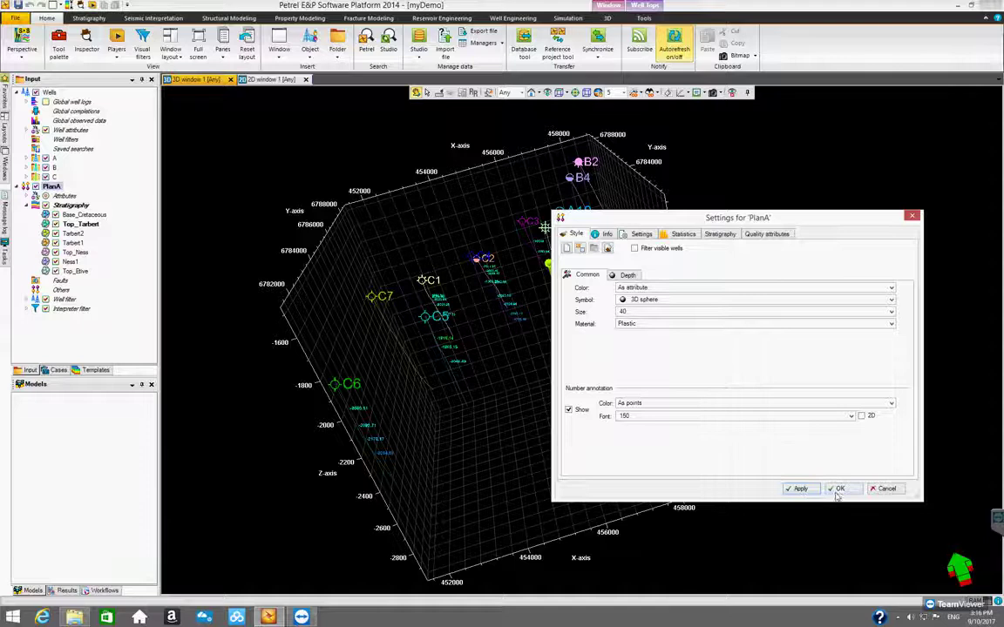
left_click(838, 489)
Examine the depth labels of the well tops along the A, B and C wells from different angles in the 3D window
mouse_move(584, 448)
left_mouse_down()
mouse_move(477, 399)
mouse_move(519, 441)
mouse_move(484, 360)
mouse_move(536, 417)
mouse_move(515, 410)
mouse_move(565, 416)
left_mouse_up()
scroll(566, 416, "up", 5)
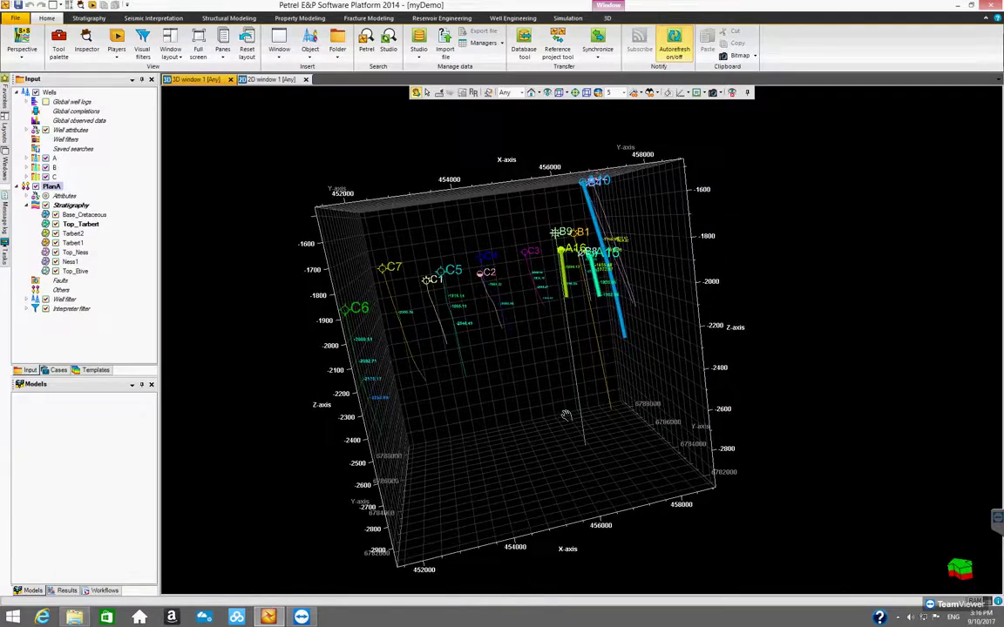
left_click_drag(570, 412, 593, 431)
left_click_drag(502, 409, 407, 313)
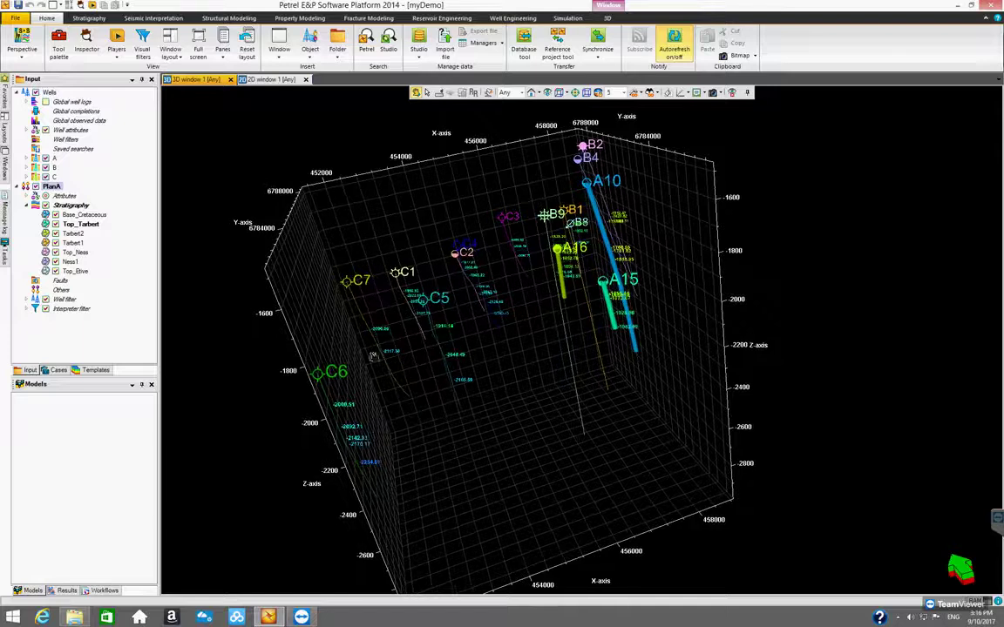
left_click_drag(361, 310, 359, 288)
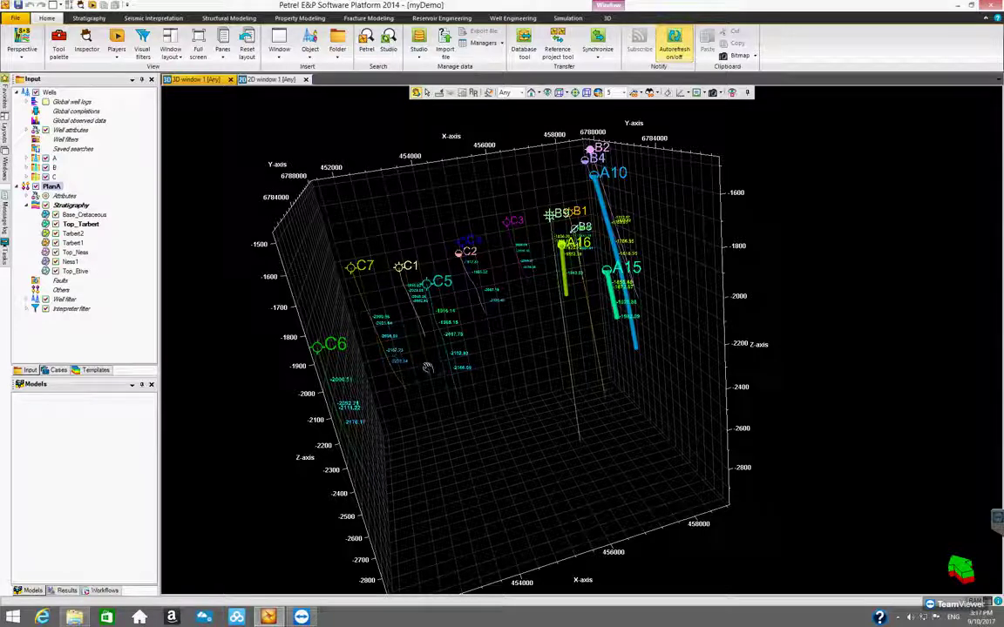
left_click_drag(391, 345, 385, 378)
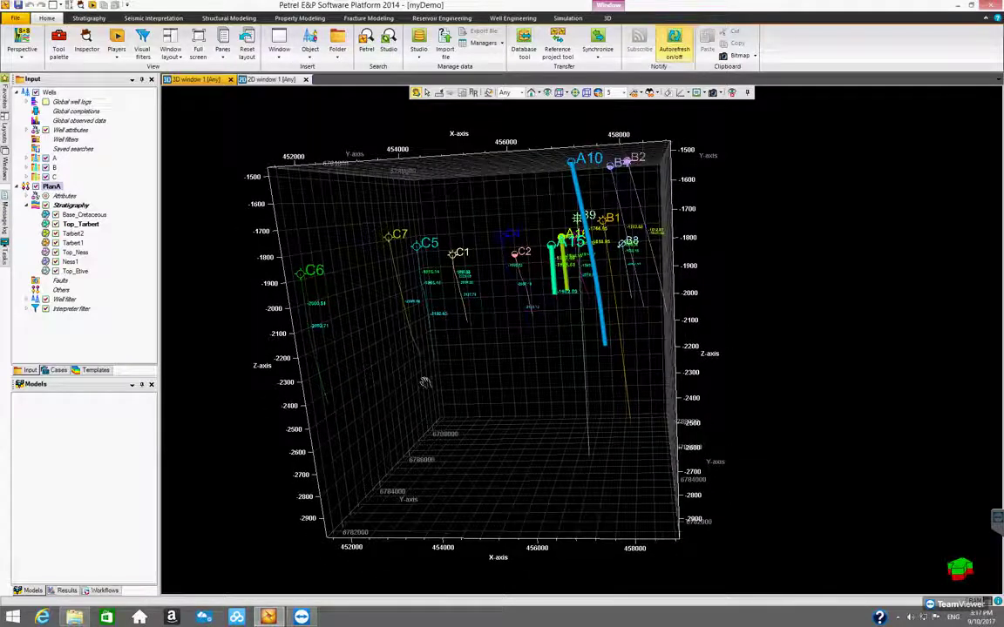
left_click_drag(470, 372, 369, 405)
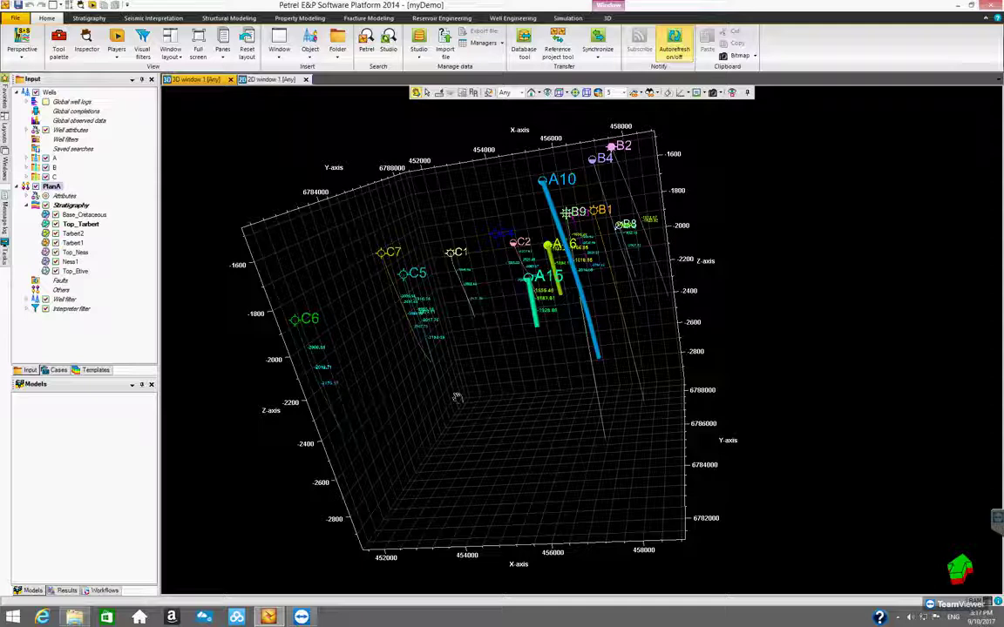
left_click_drag(468, 396, 418, 360)
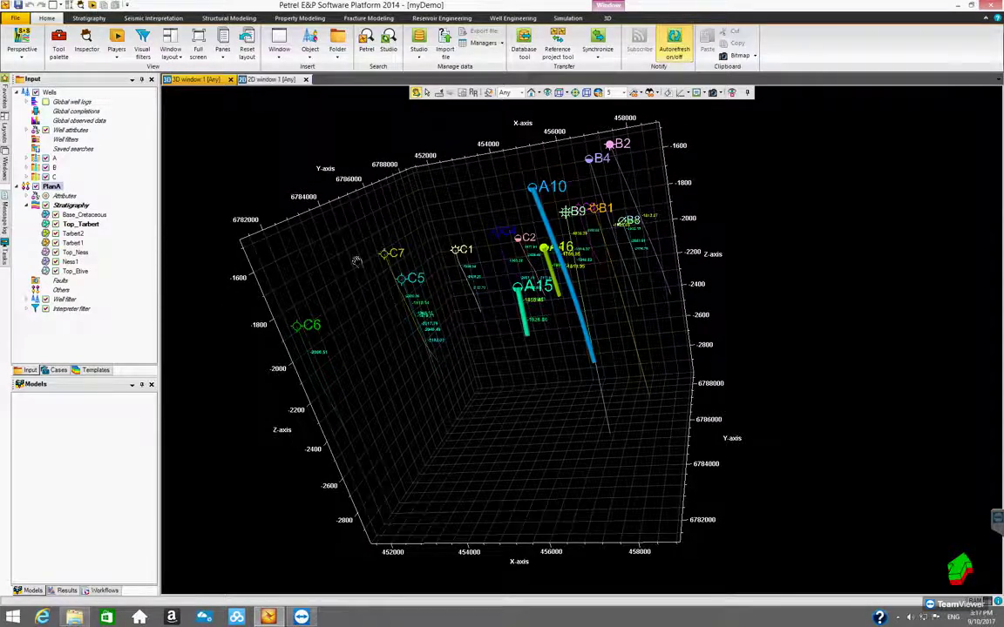
left_click_drag(353, 256, 405, 364)
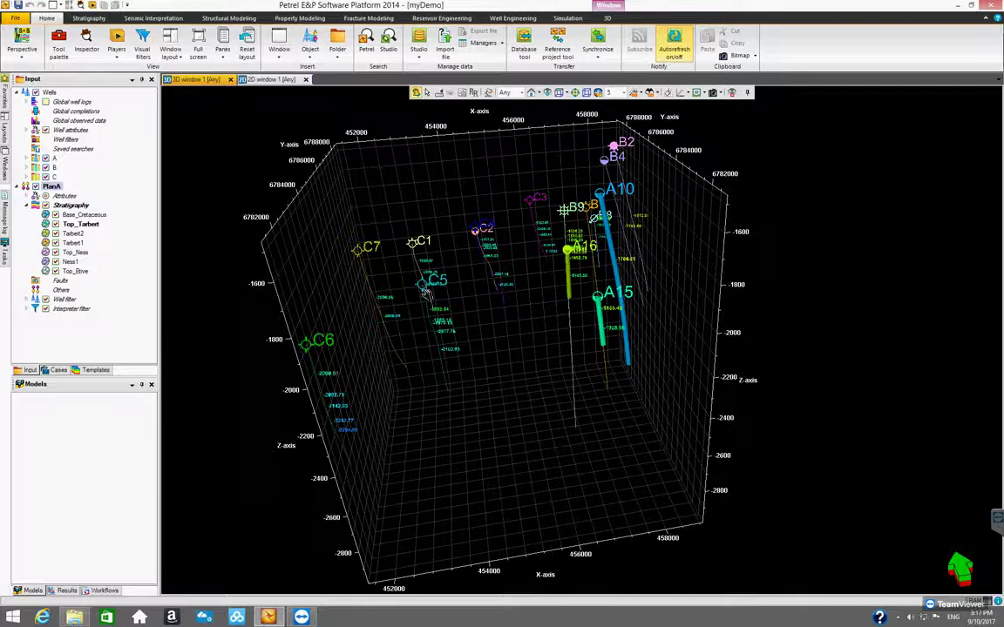
left_click_drag(383, 266, 424, 311)
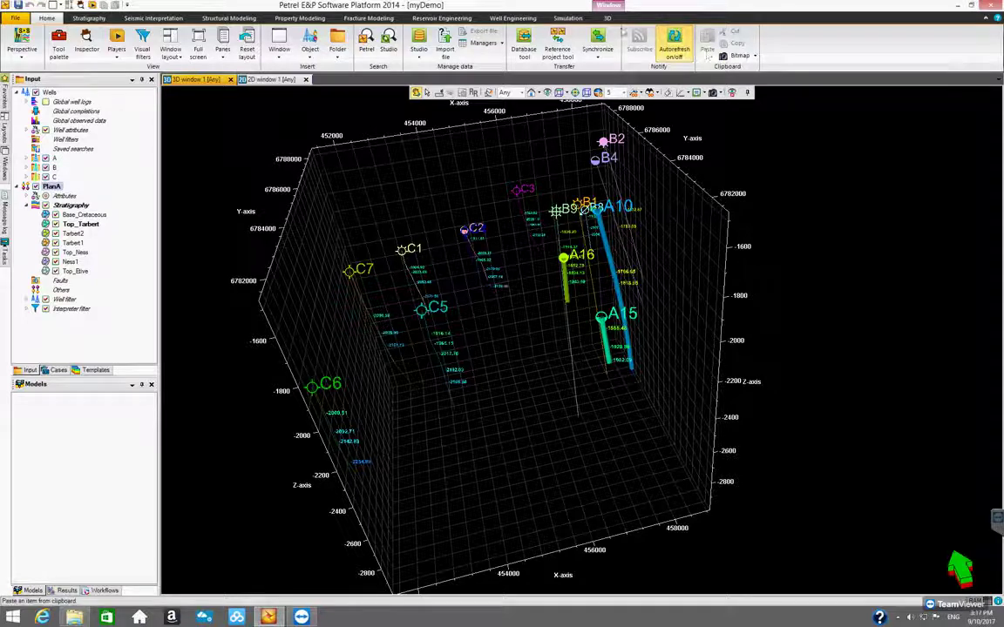
Start a new well section window, keeping a new cross-section named X-section 1 and the option to create a new template
left_click(81, 21)
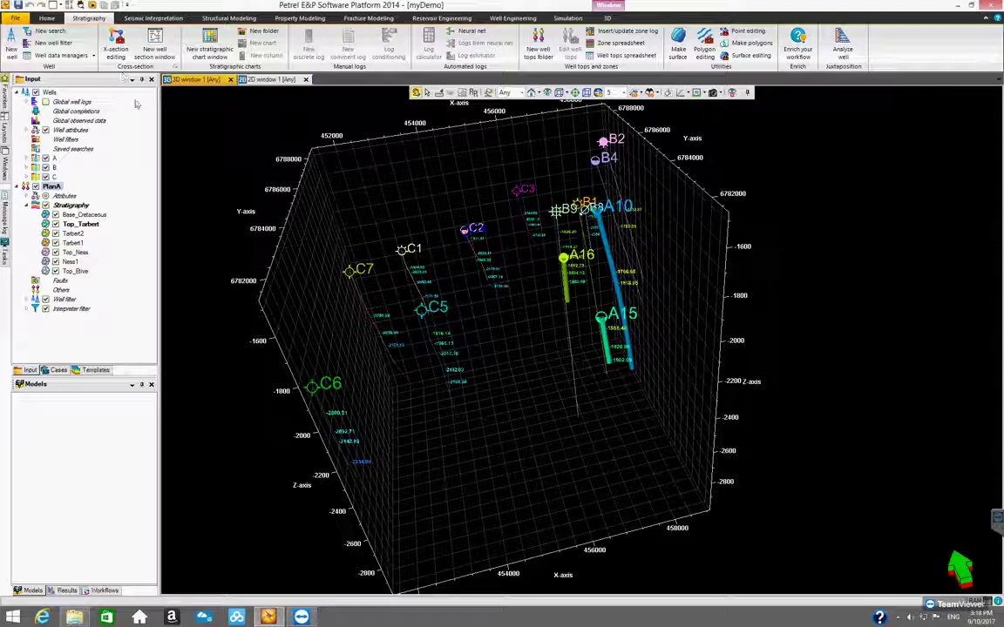
left_click(154, 38)
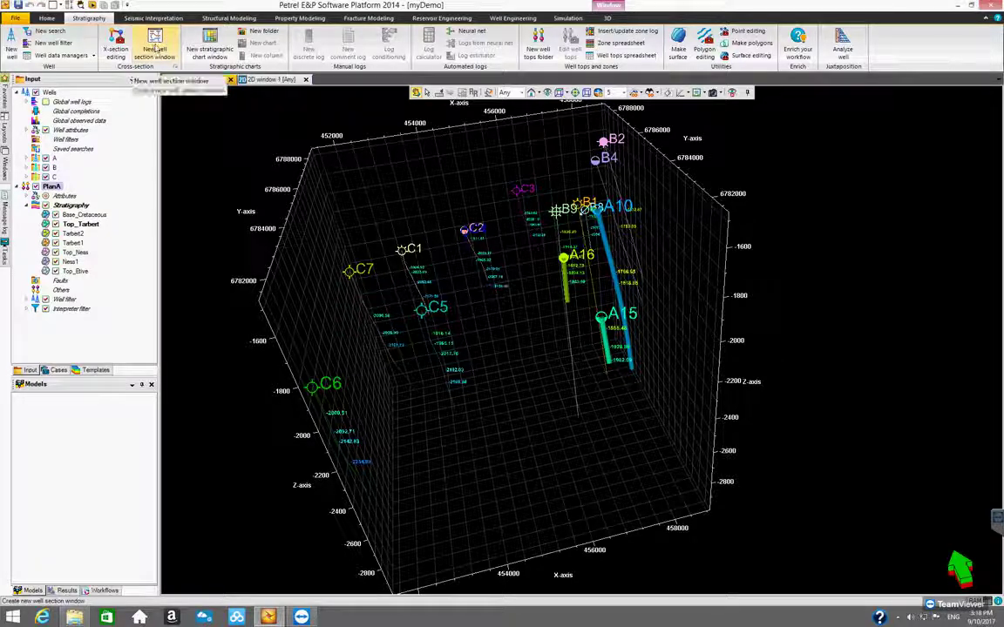
left_click(155, 50)
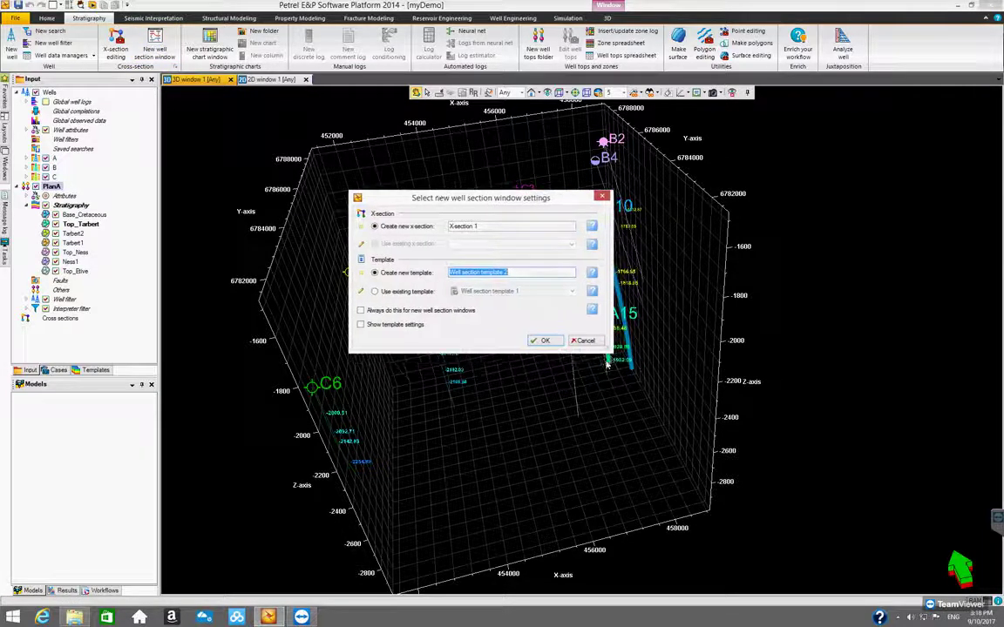
left_click_drag(604, 346, 676, 345)
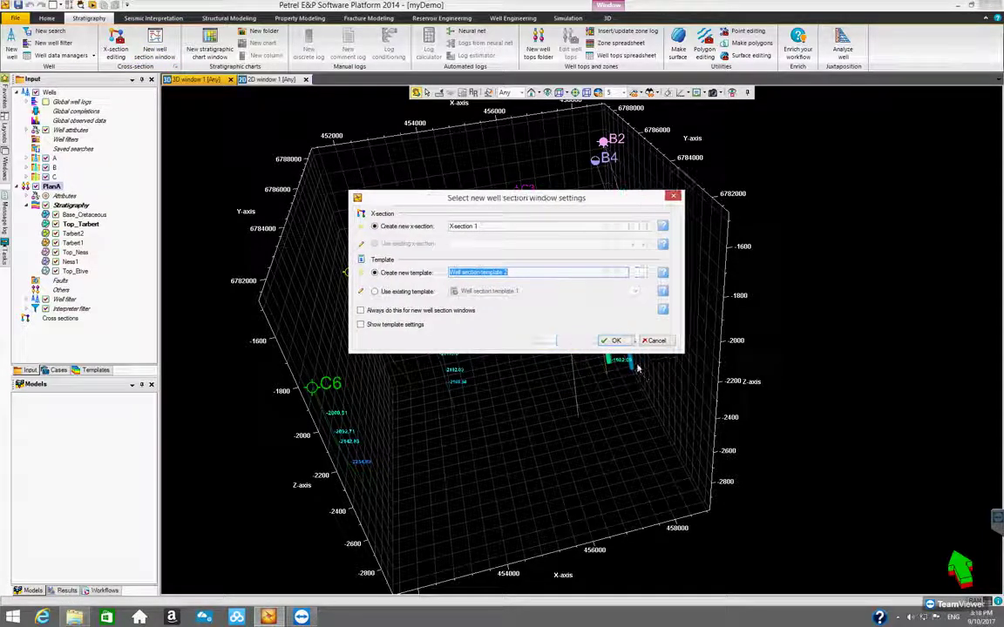
left_click_drag(510, 201, 495, 222)
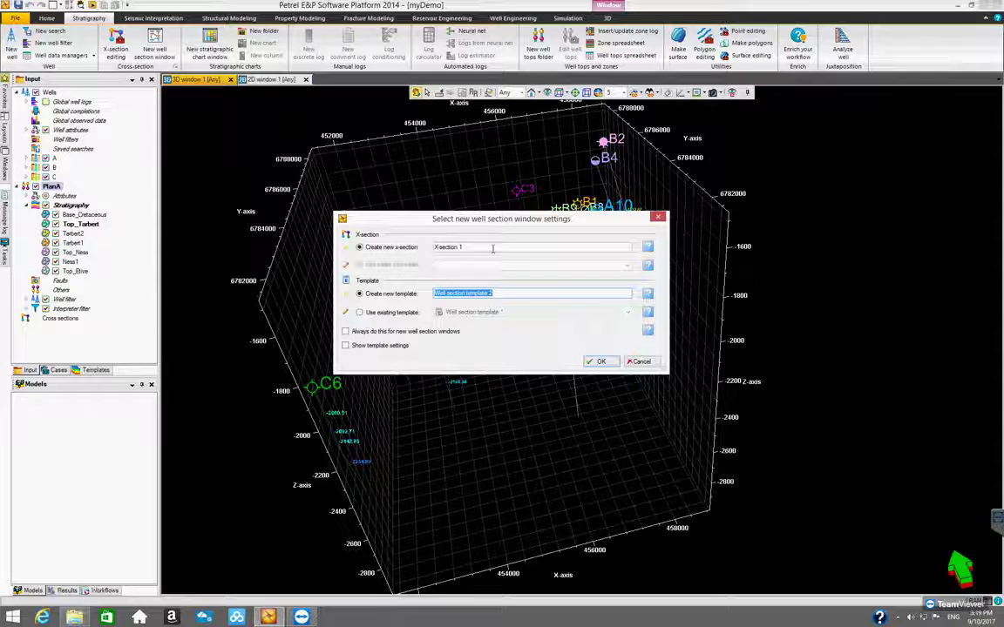
left_click_drag(355, 223, 352, 207)
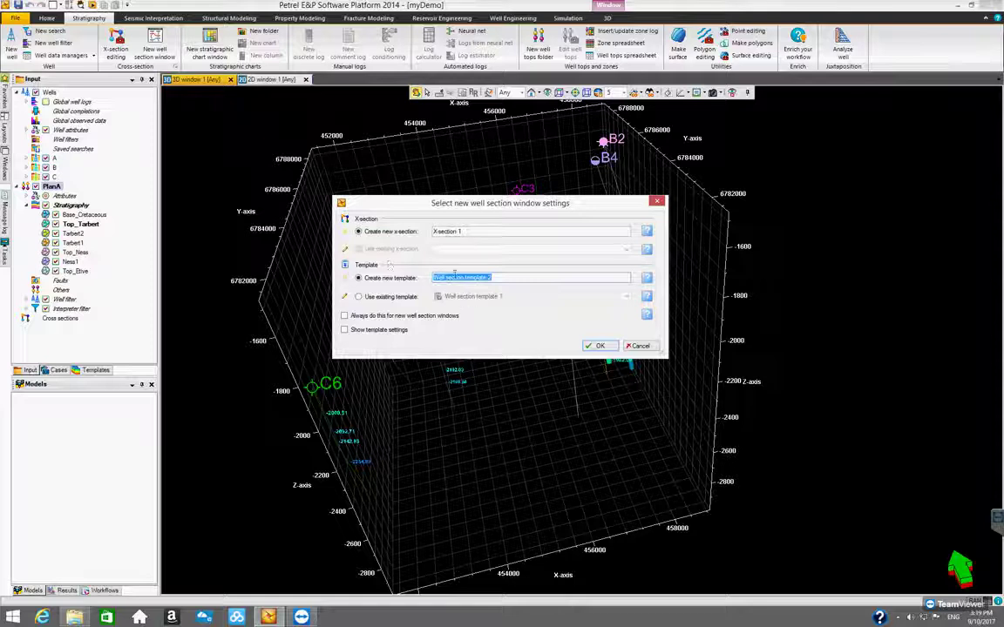
left_click(359, 297)
left_click(358, 277)
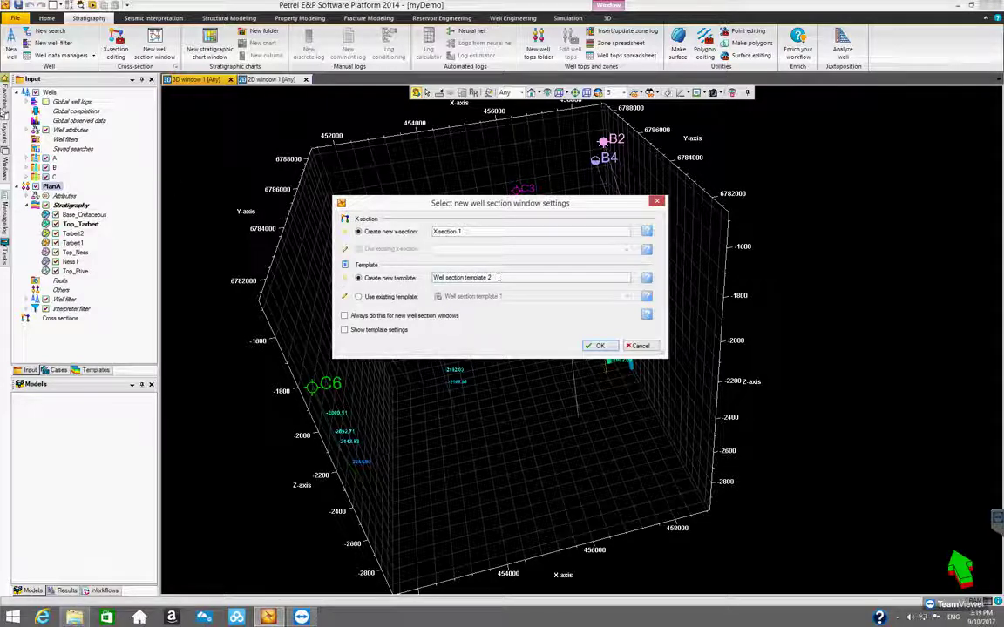
Name the new well section template GR_Perm_Por and create the well section window
left_click_drag(505, 277, 431, 277)
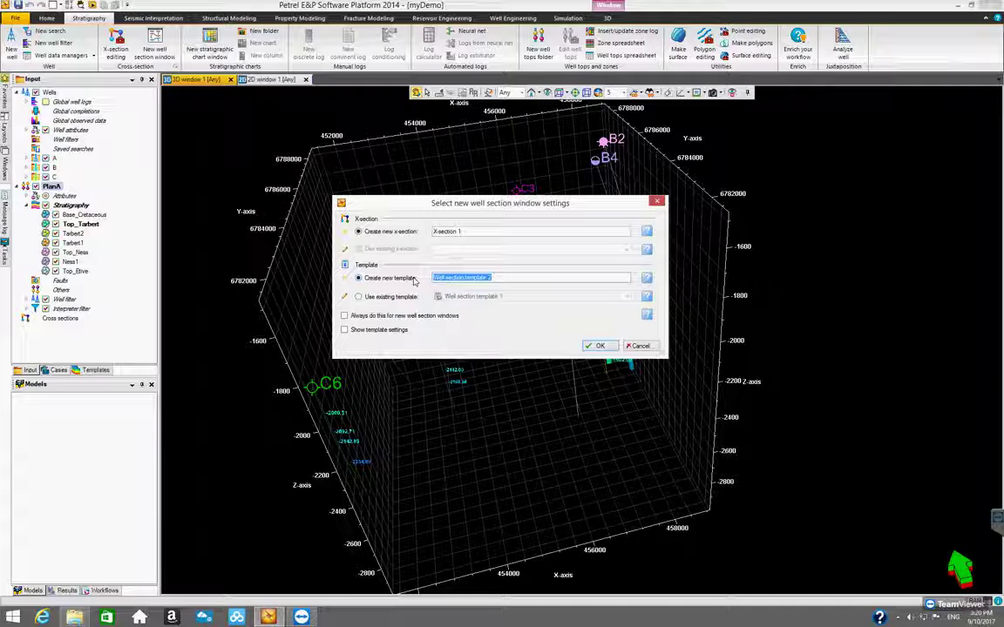
type("R")
type("G")
type("R")
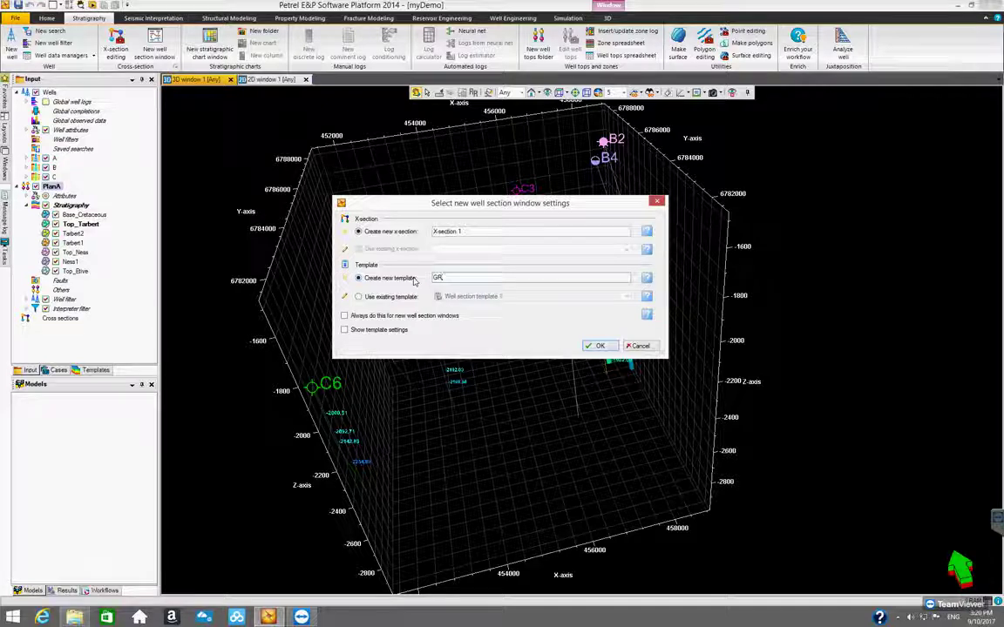
type("_")
type("Perm_")
type("Ph")
type("i")
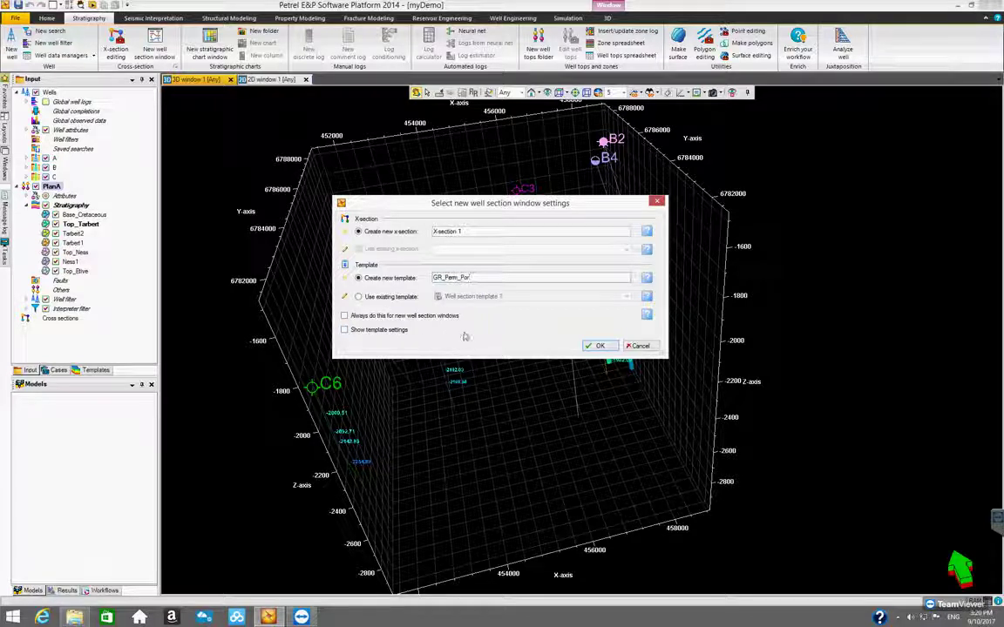
left_click(601, 348)
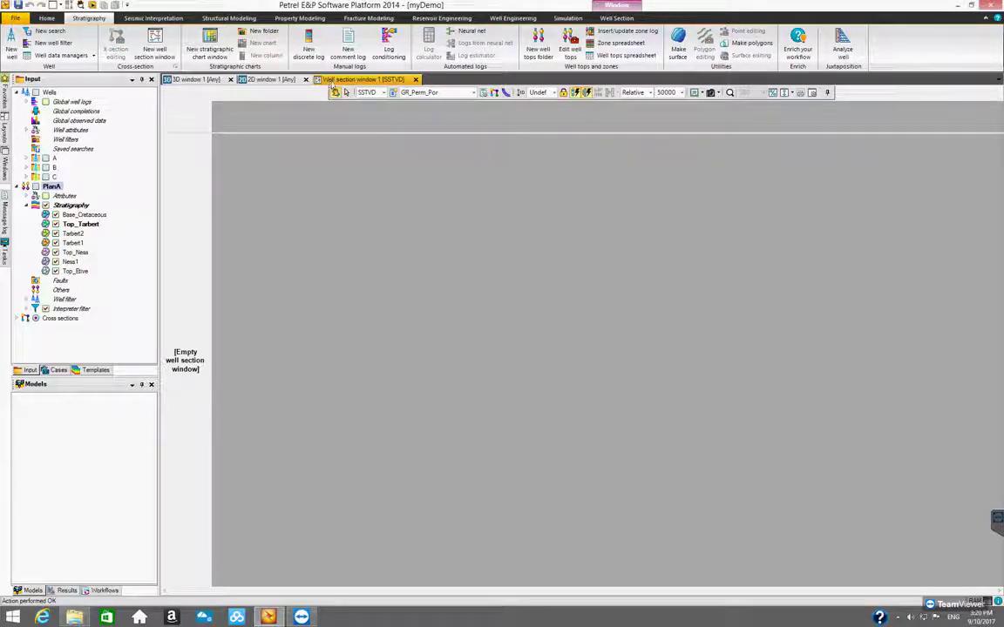
Add wells C3, B9 and A16, in that order, to the empty well section window
left_click(17, 318)
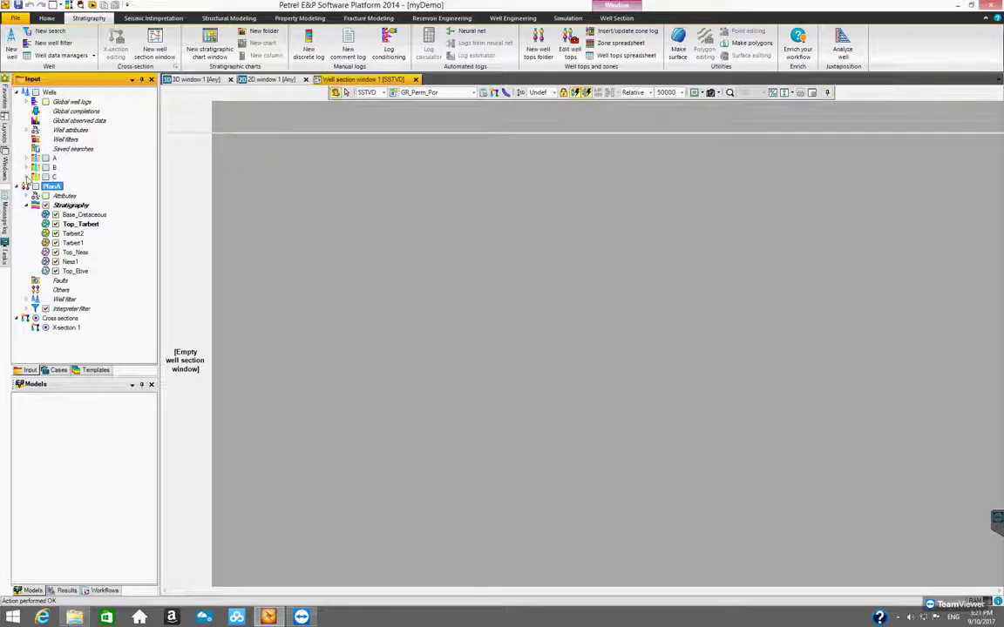
left_click(26, 178)
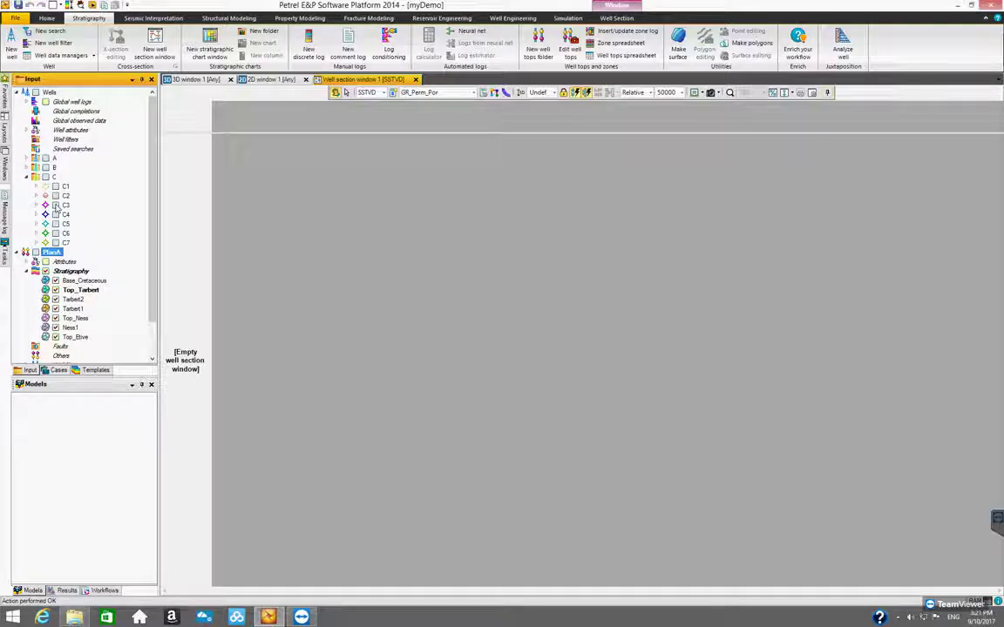
left_click(56, 206)
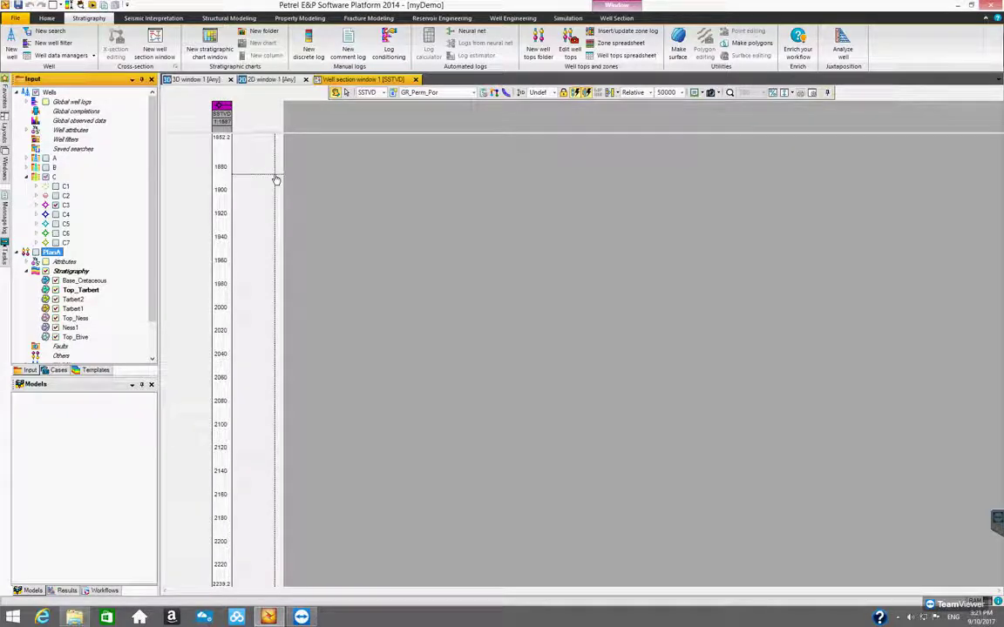
left_click(26, 167)
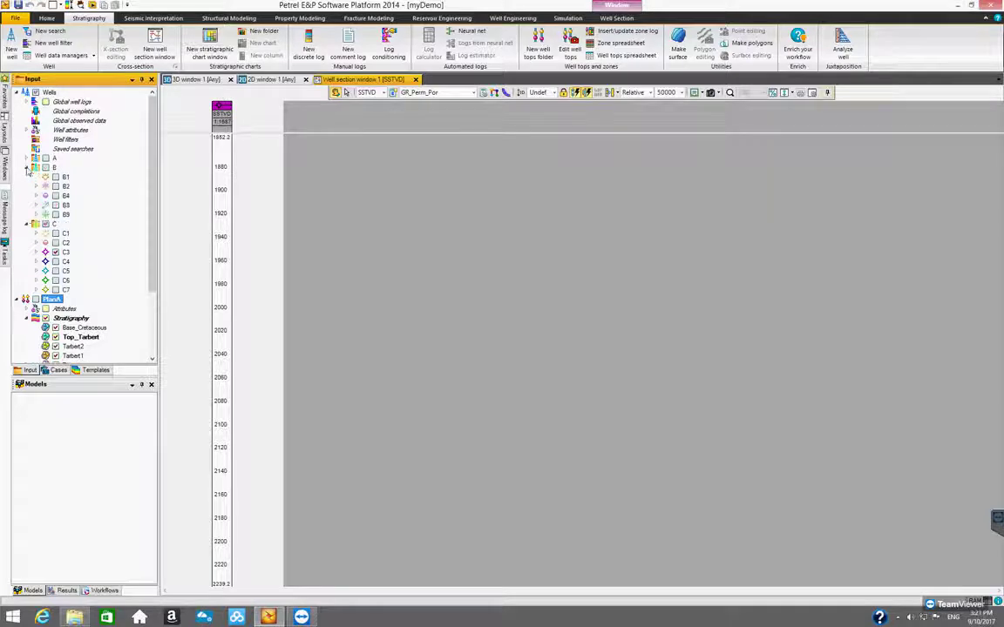
left_click(56, 214)
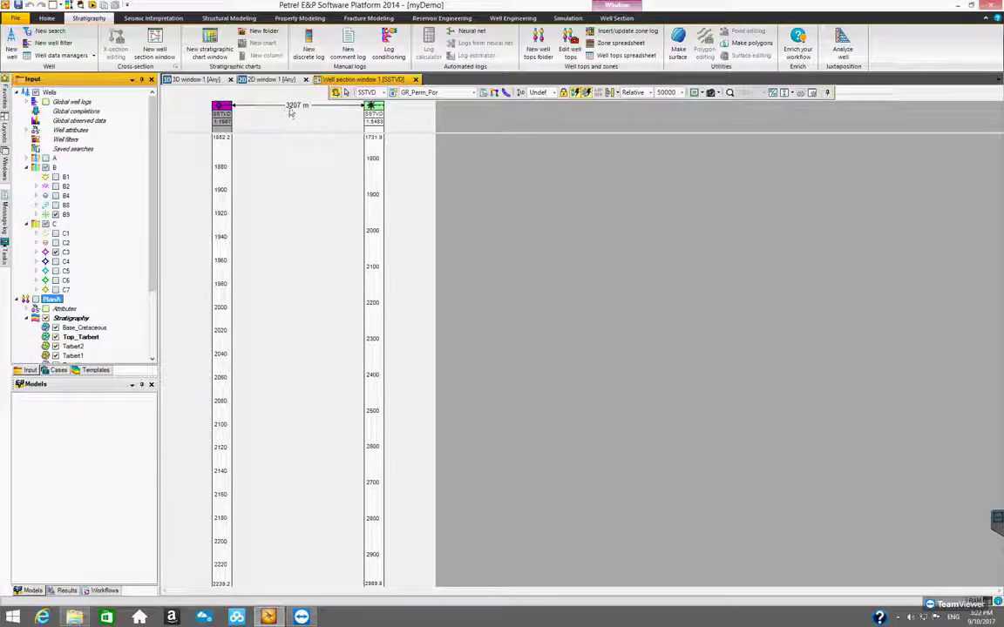
left_click(227, 178)
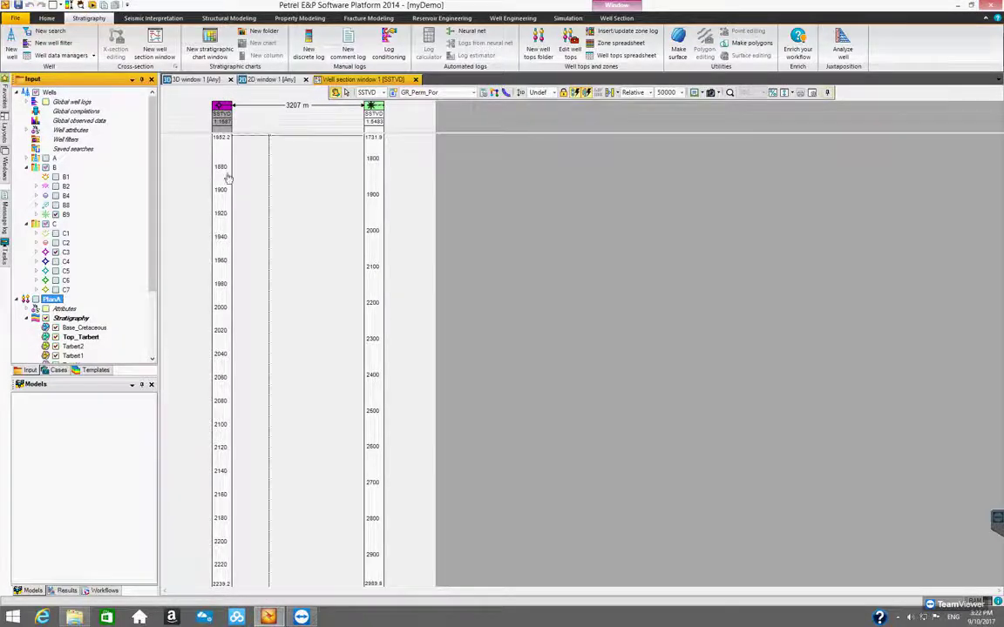
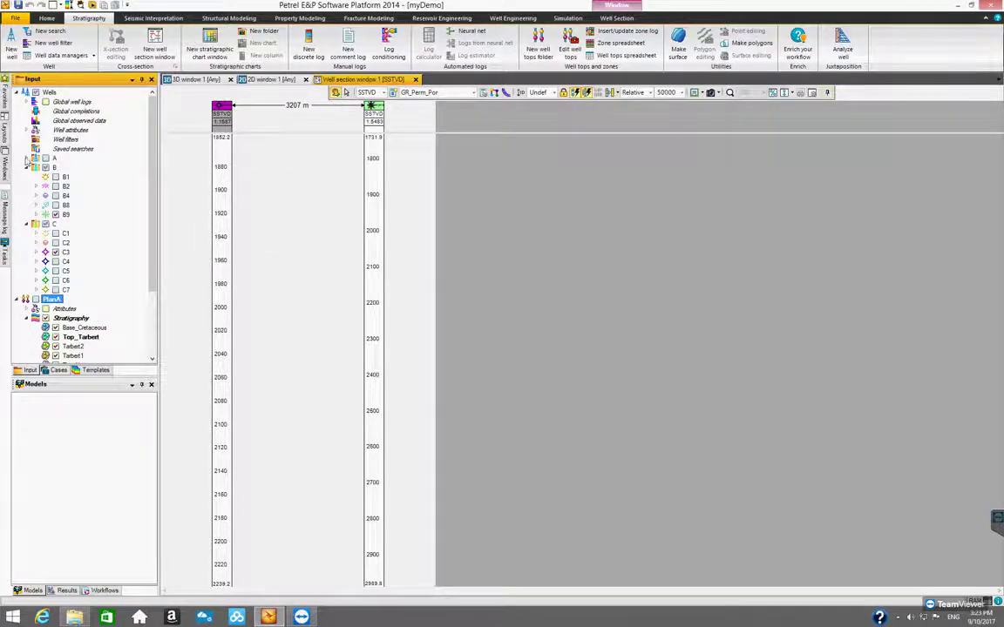
left_click(26, 158)
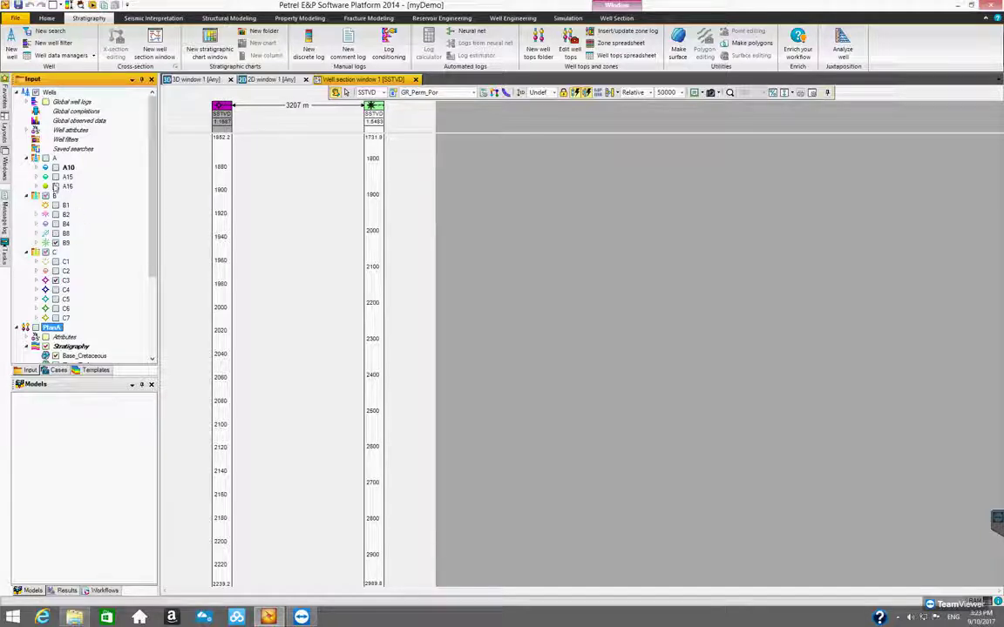
left_click(56, 186)
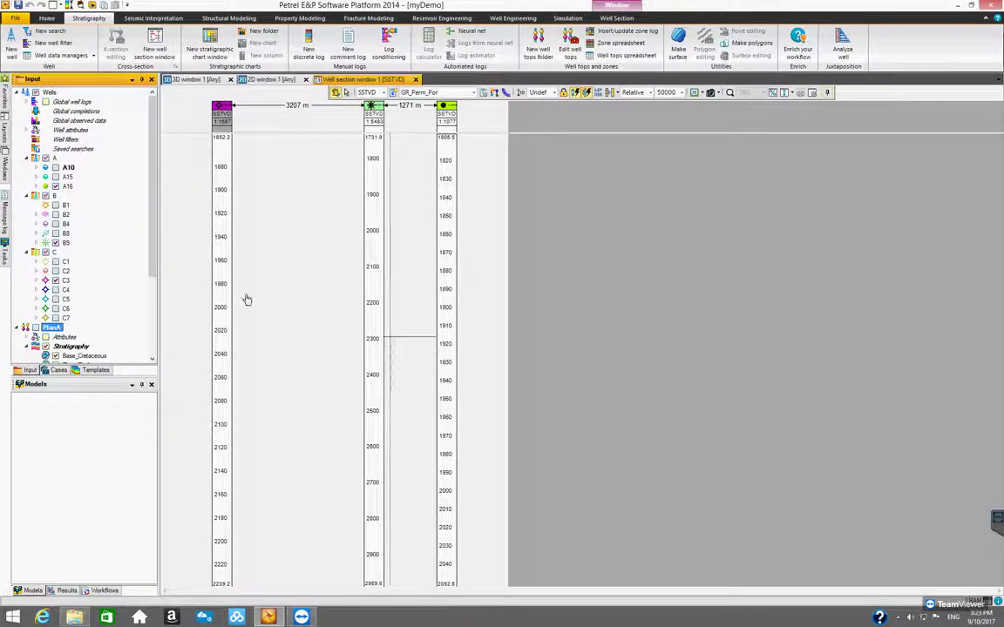
Display the Gamma, Perm and Porosity global well logs for the wells in the section
scroll(154, 251, "down", 1)
scroll(148, 253, "down", 1)
scroll(144, 217, "up", 2)
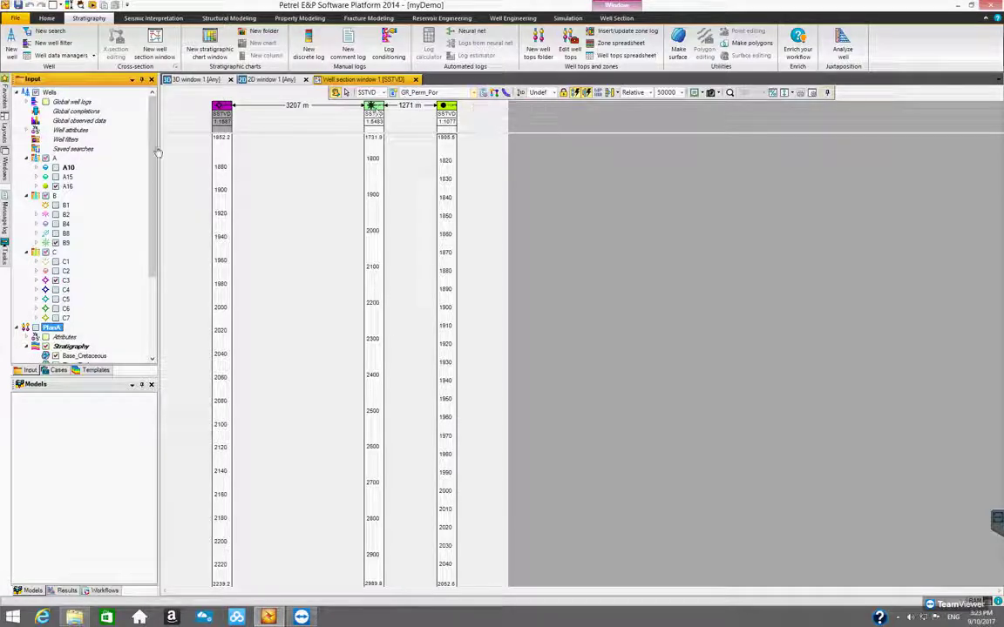
left_click(27, 101)
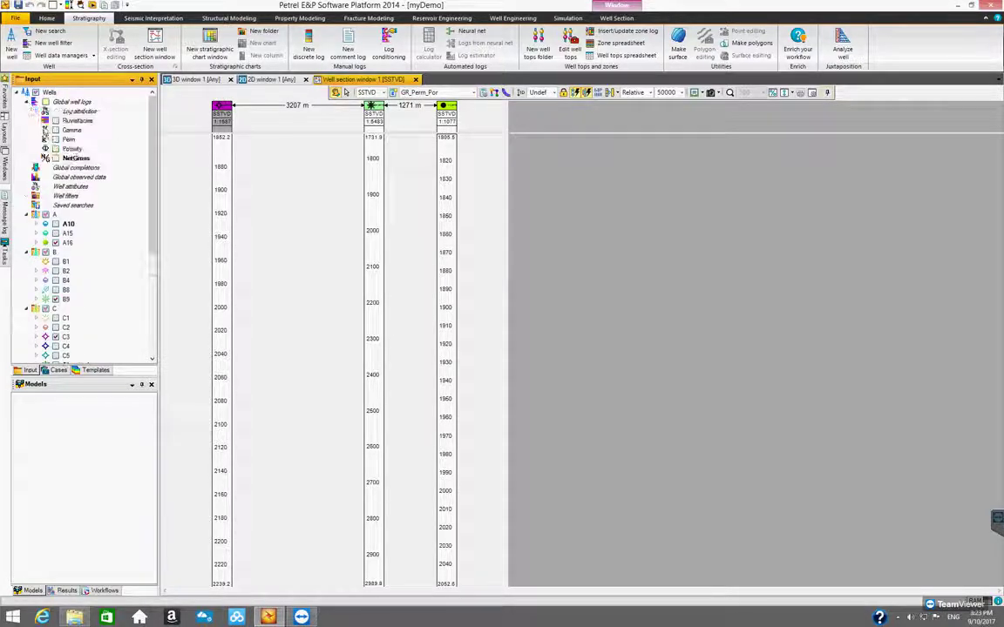
left_click(55, 131)
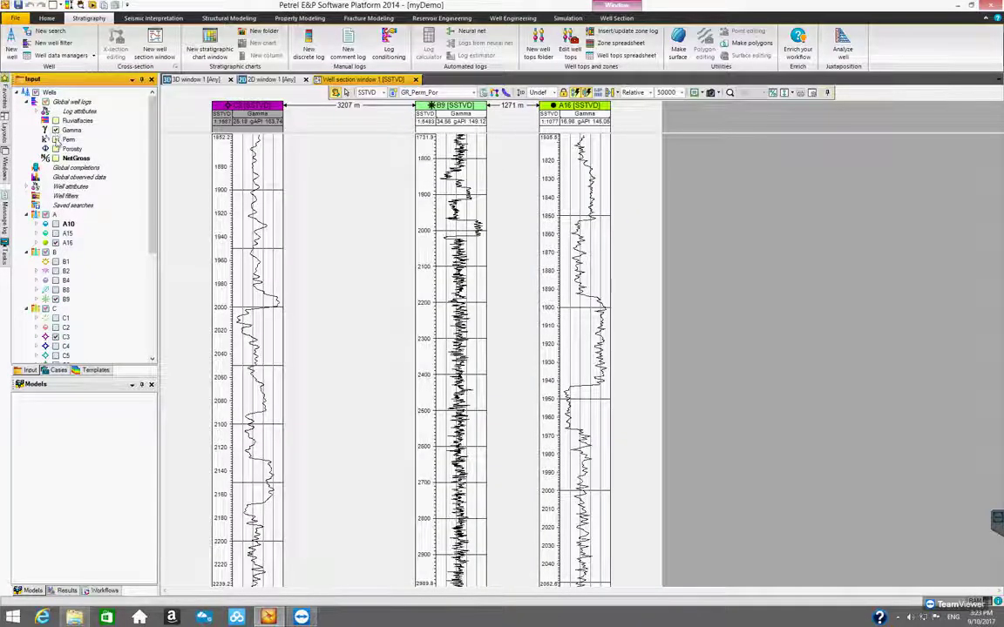
left_click(56, 140)
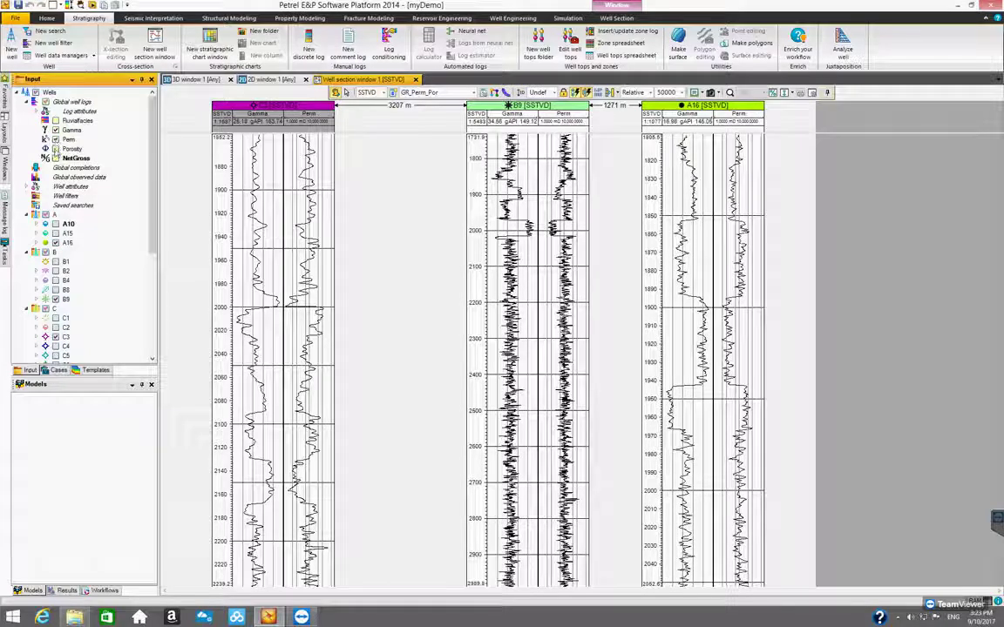
left_click(56, 150)
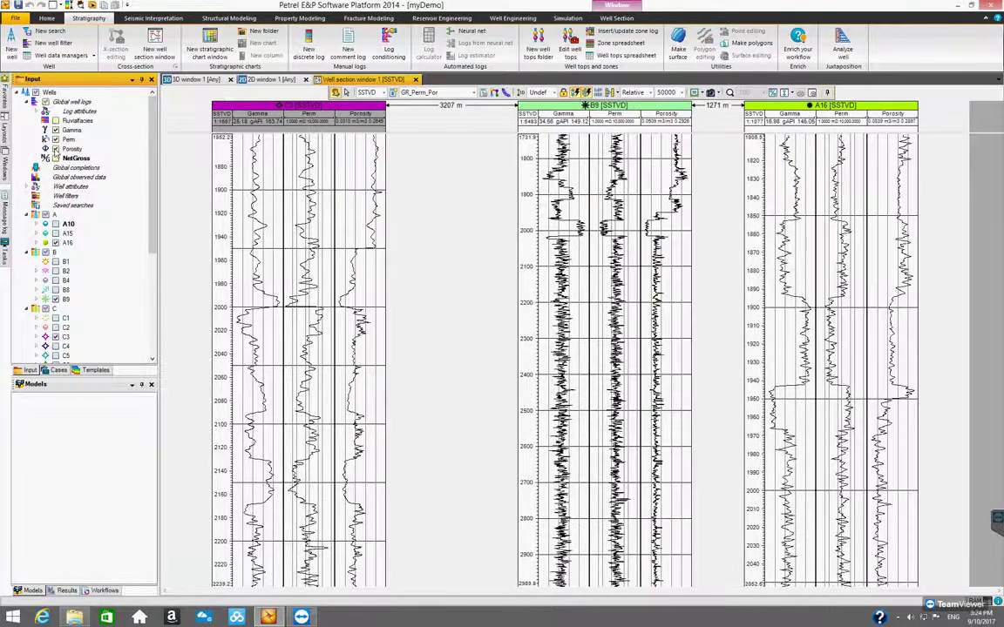